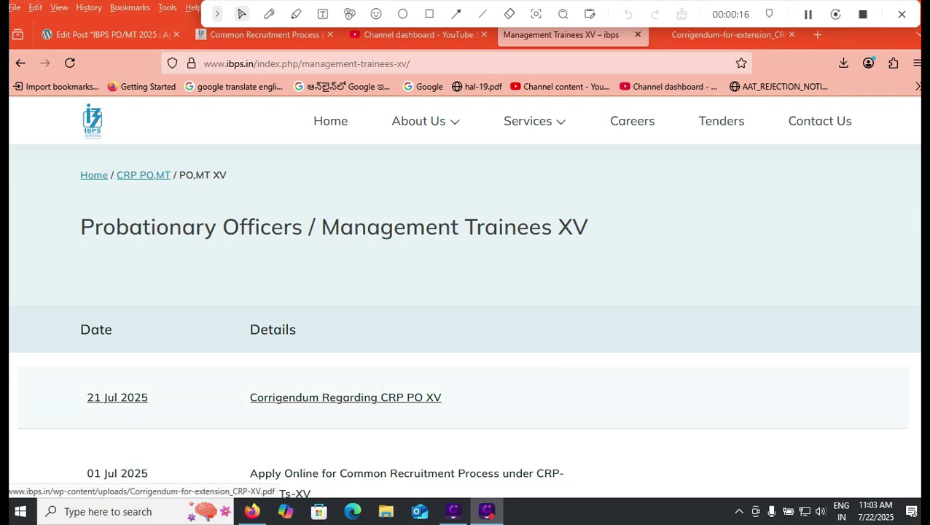
Open the corrigendum notice and mark the existing dates, the revised closing date 28.07.2025 and the note below in red pen.
click(721, 35)
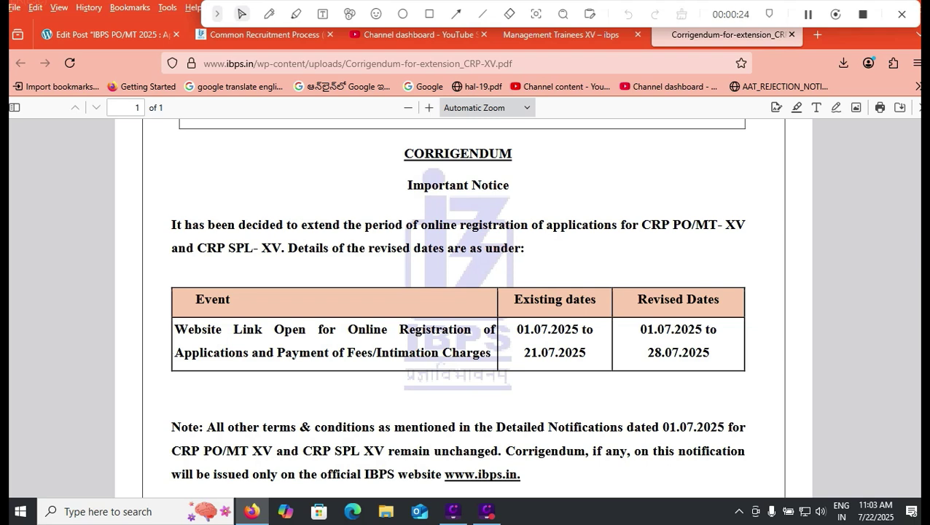
click(269, 13)
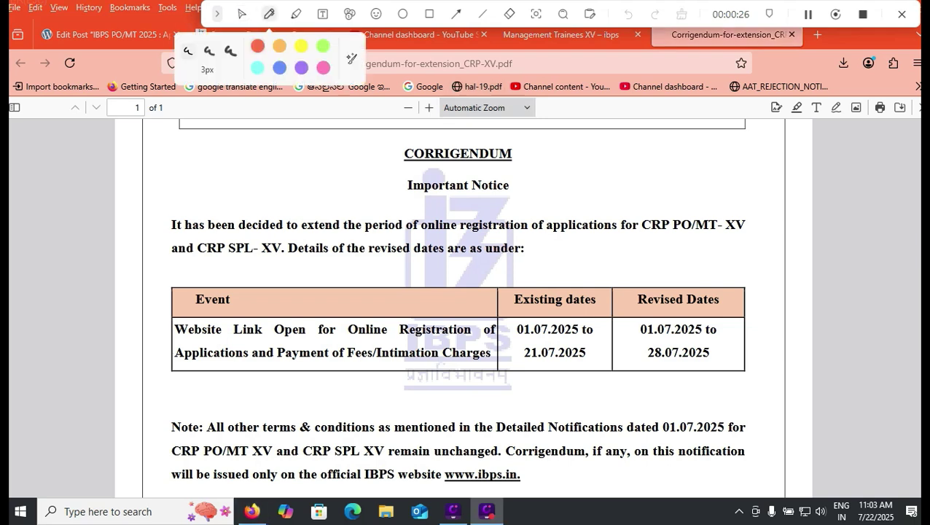
drag(510, 328, 541, 309)
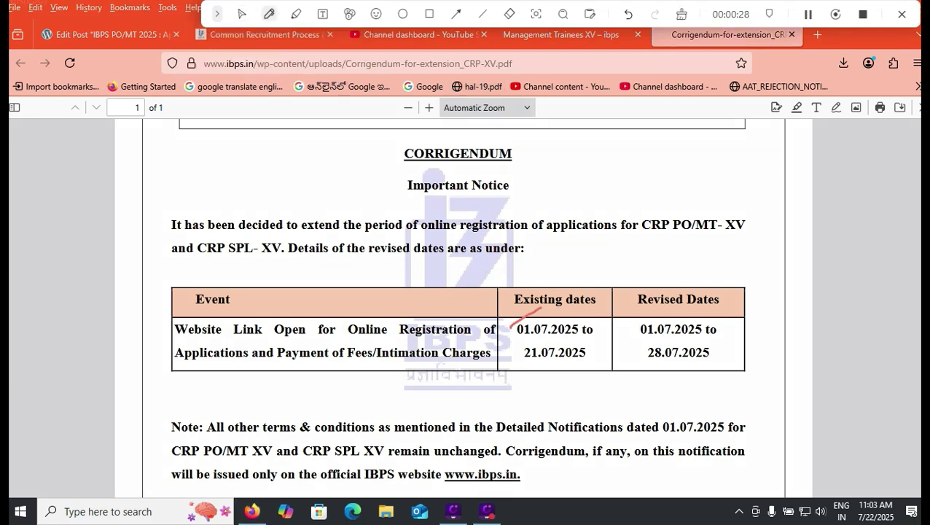
drag(588, 369, 608, 355)
drag(647, 364, 704, 363)
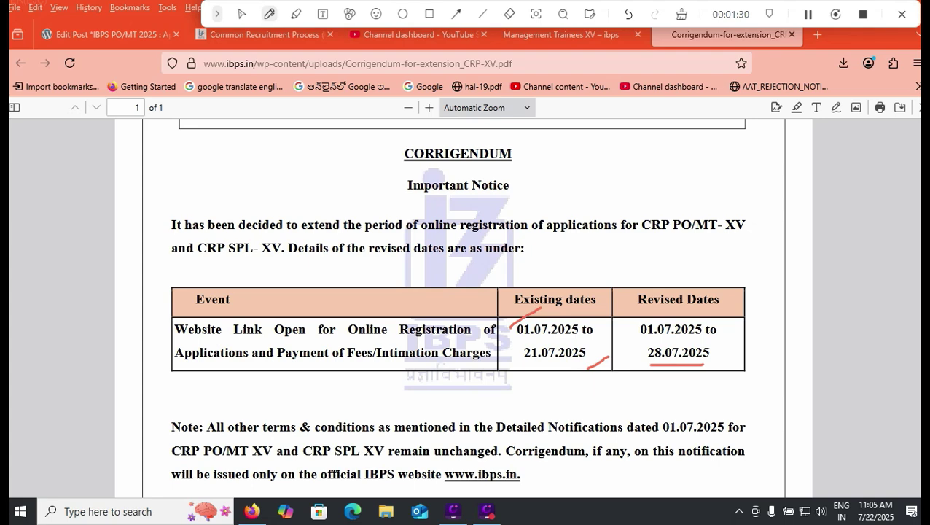
drag(437, 442, 489, 425)
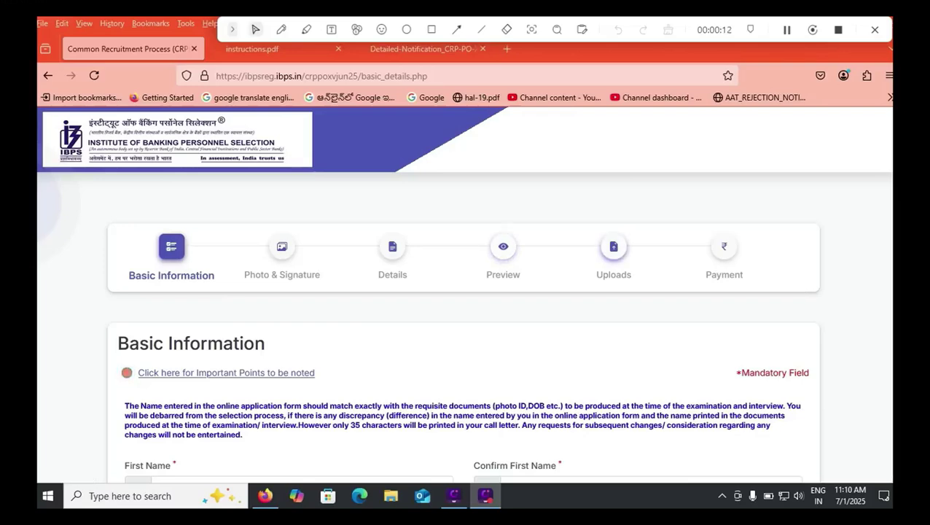
Read through the important points in instructions.pdf and select the OBC (NCL) certificate requirement text on page 2.
scroll(465, 291, down, 2)
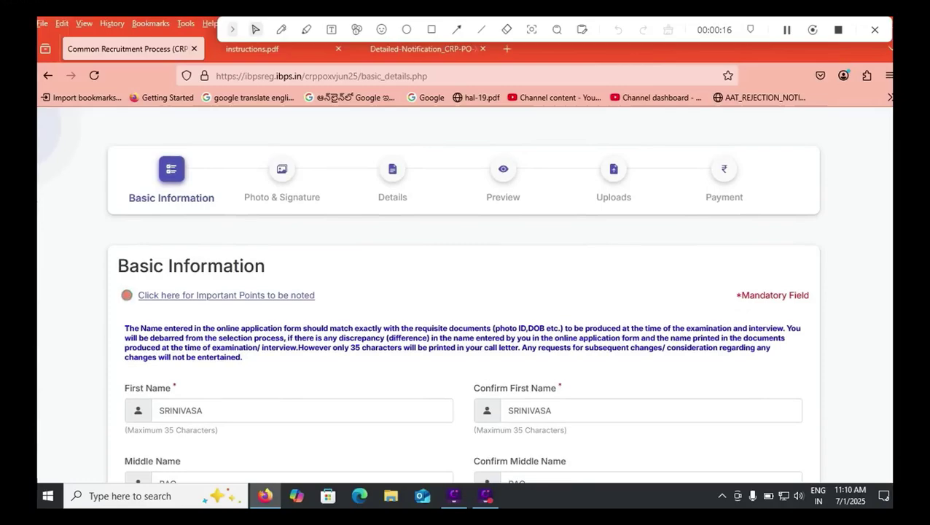
key(ctrl+Tab)
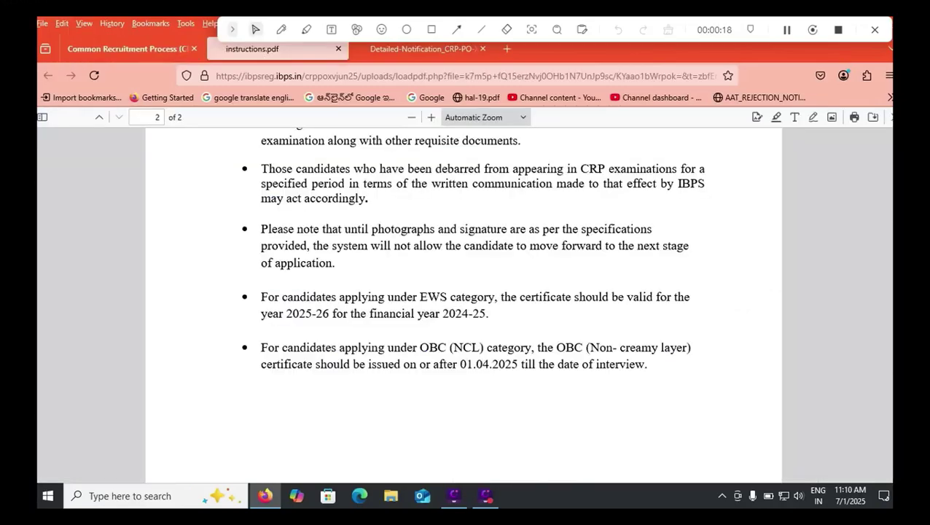
scroll(464, 305, up, 10)
scroll(463, 304, up, 2)
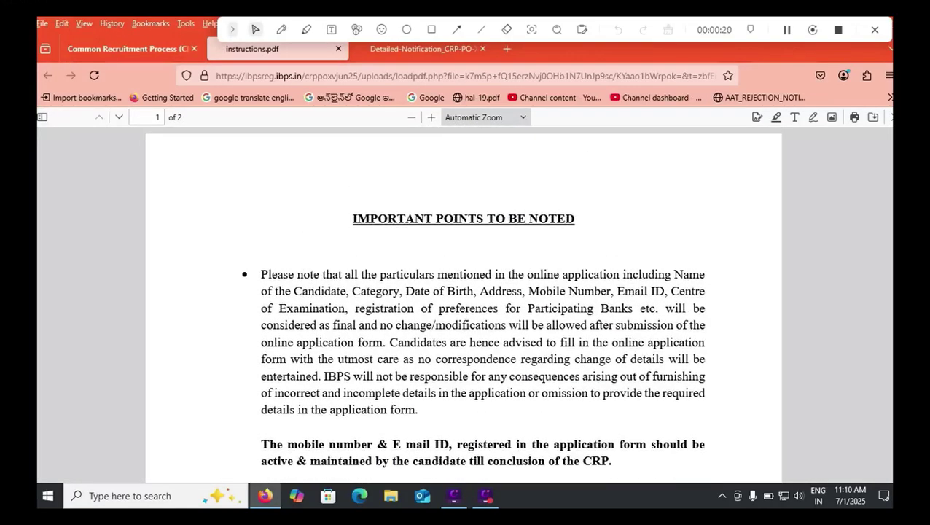
scroll(463, 305, down, 3)
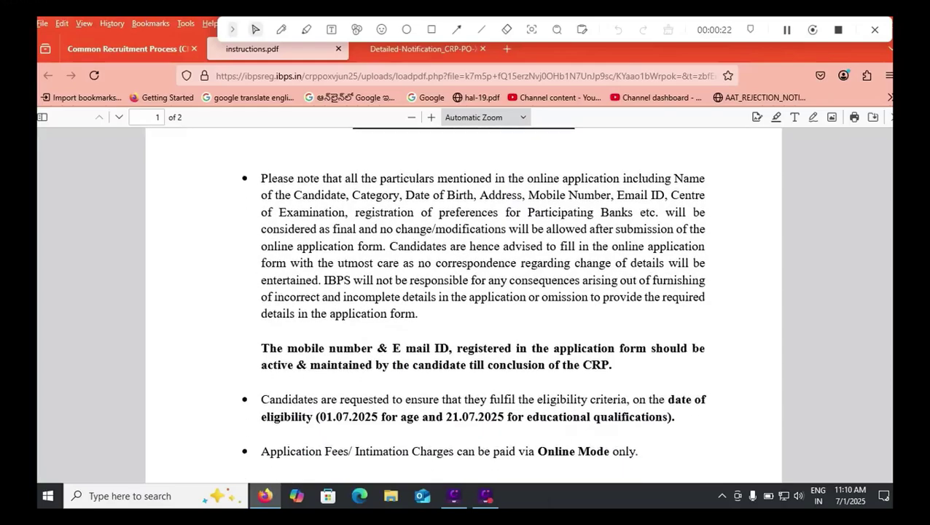
scroll(463, 304, down, 15)
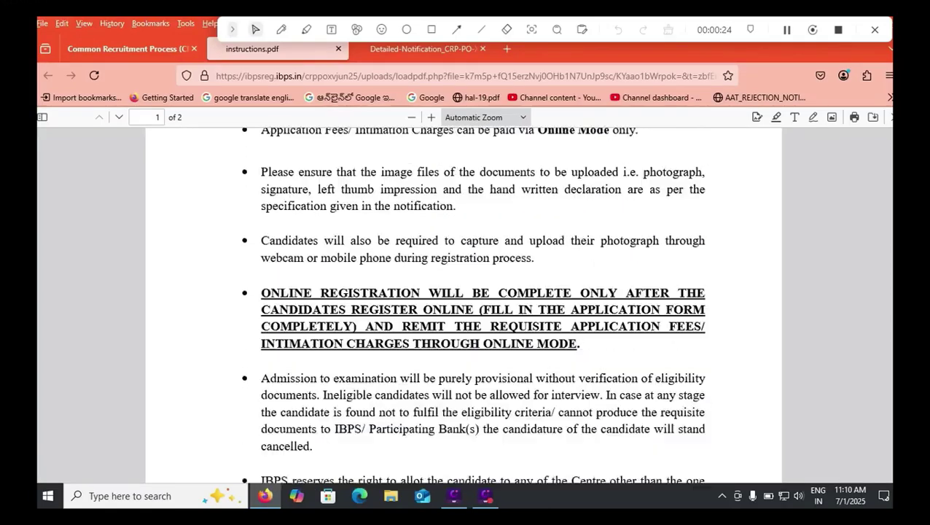
scroll(464, 304, down, 10)
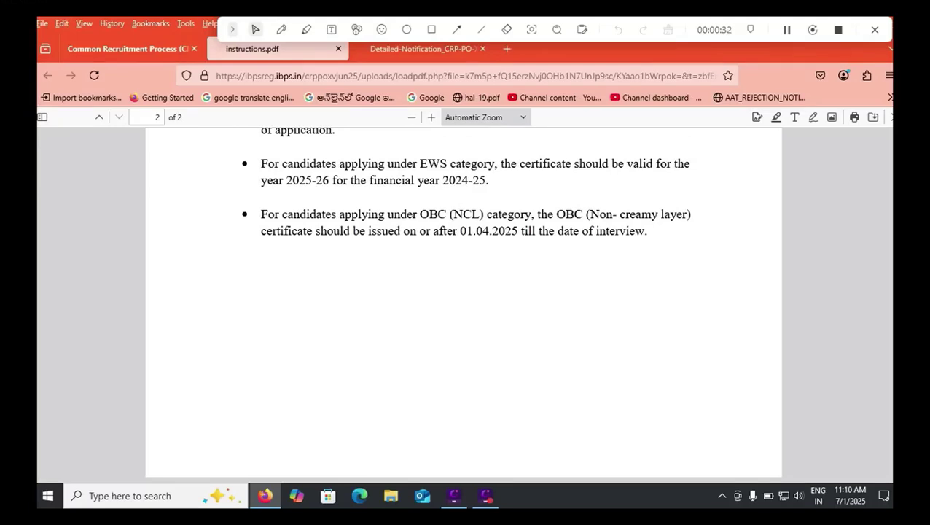
drag(461, 231, 532, 214)
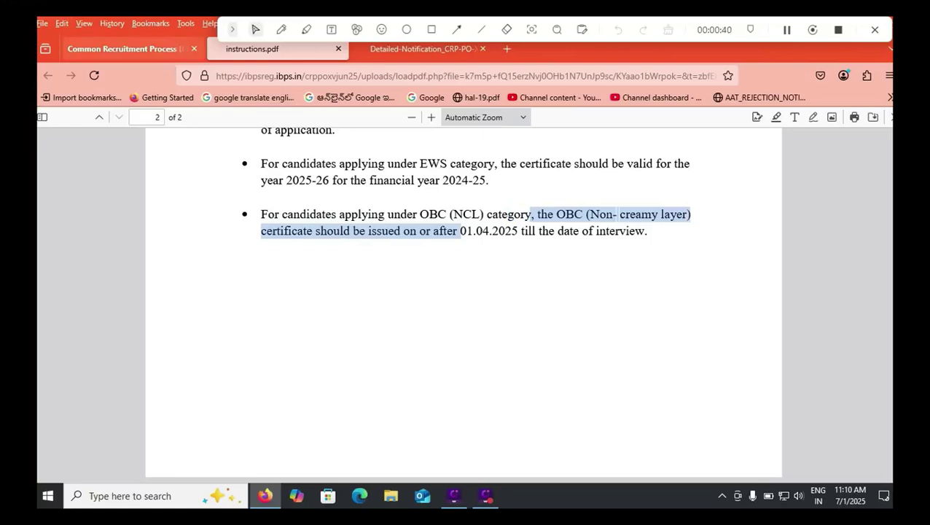
Return to the application form, resend the page data, and review the name and contact fields in Basic Information.
click(123, 49)
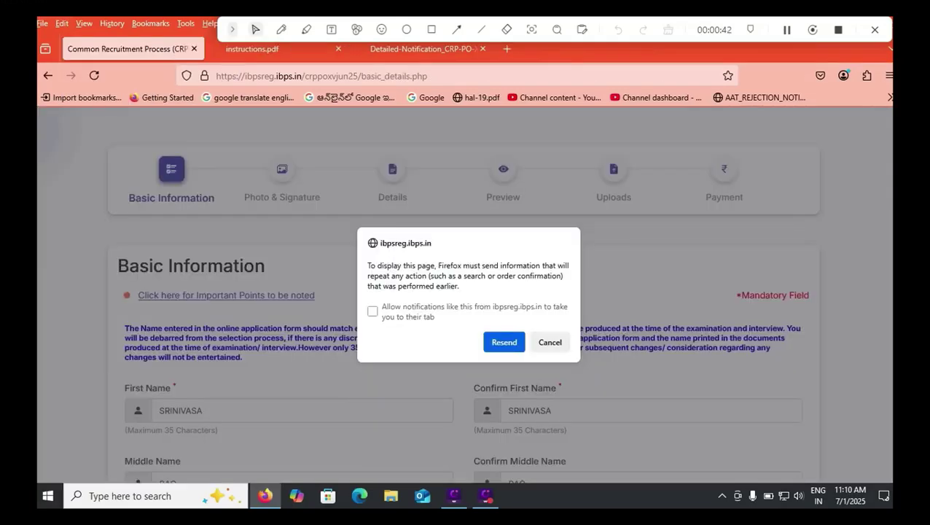
click(502, 341)
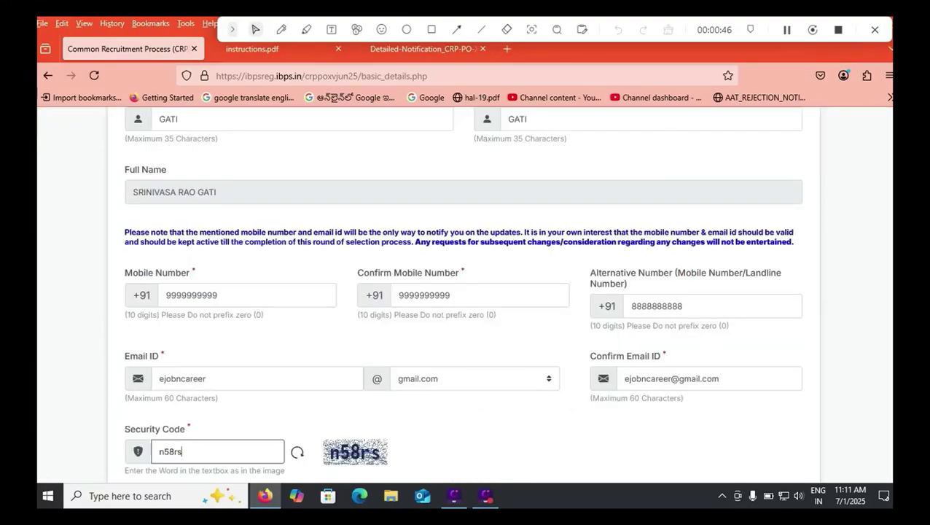
scroll(465, 291, up, 4)
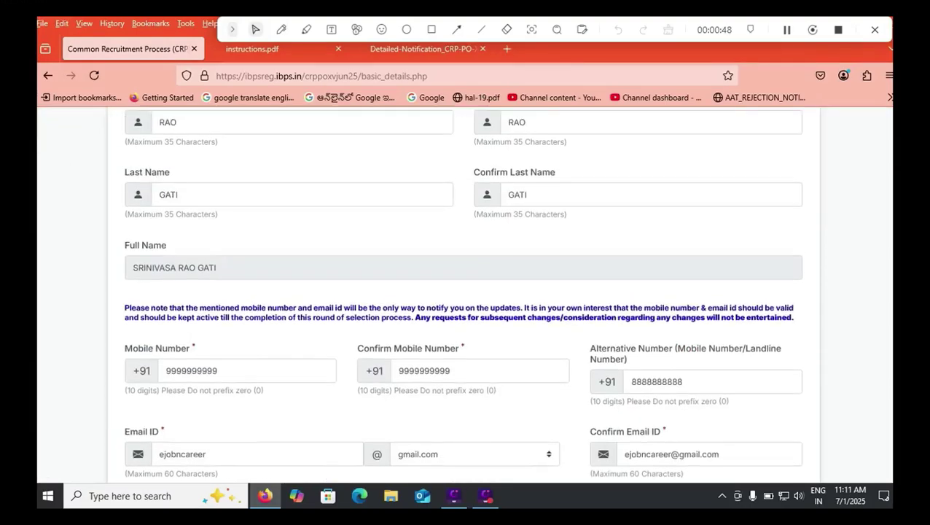
scroll(465, 293, up, 1)
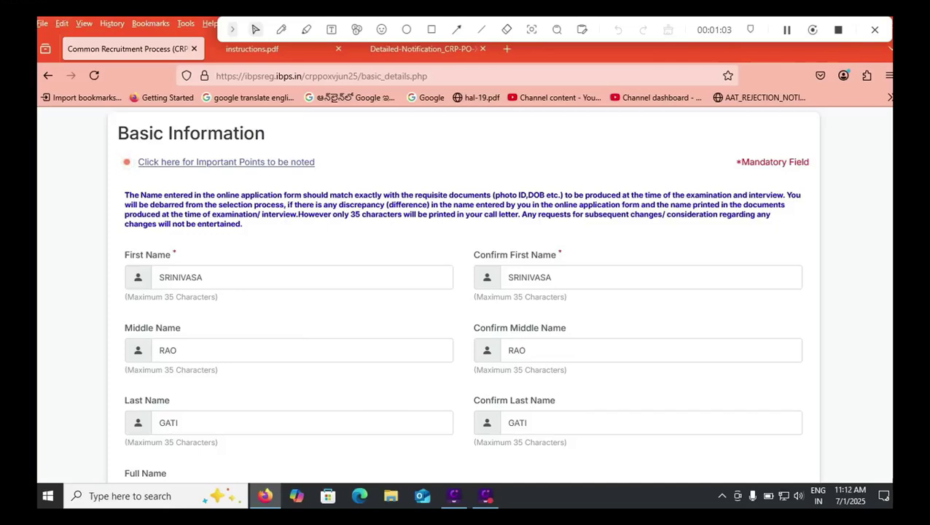
scroll(465, 291, down, 1)
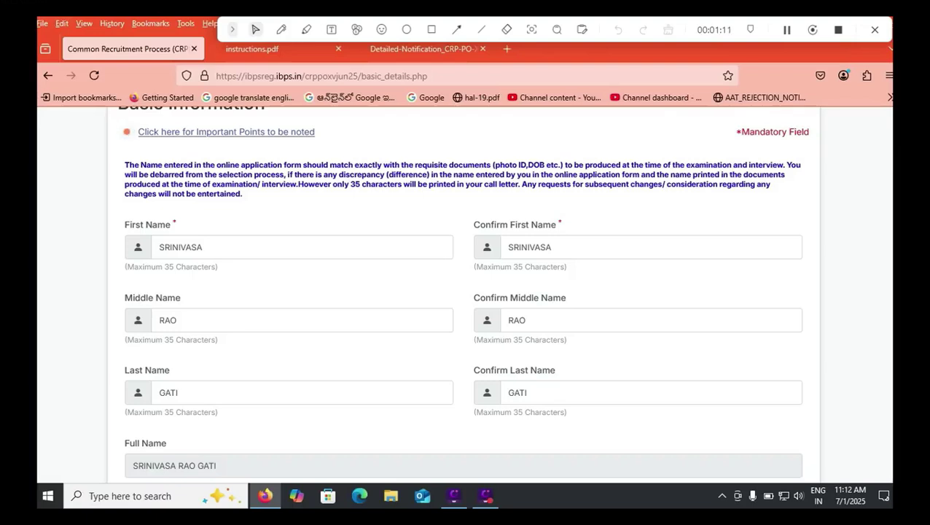
scroll(465, 291, down, 1)
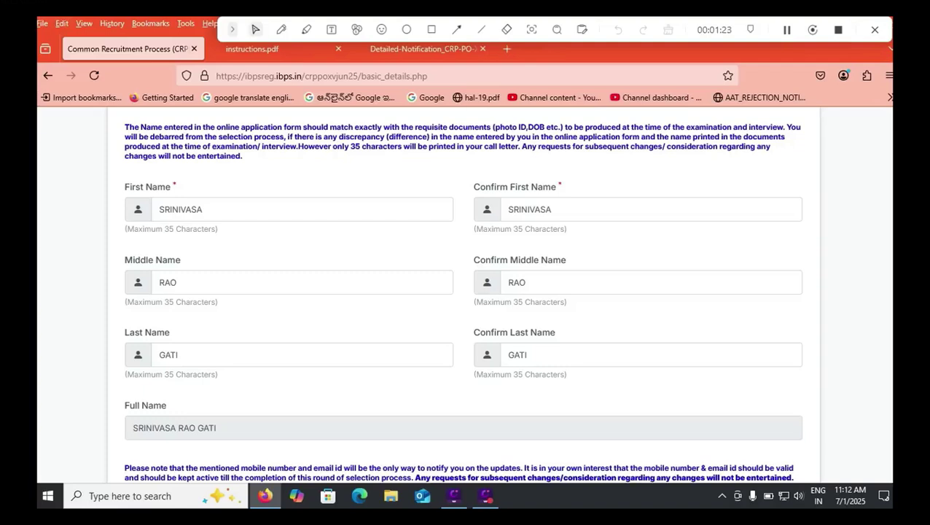
scroll(465, 291, down, 3)
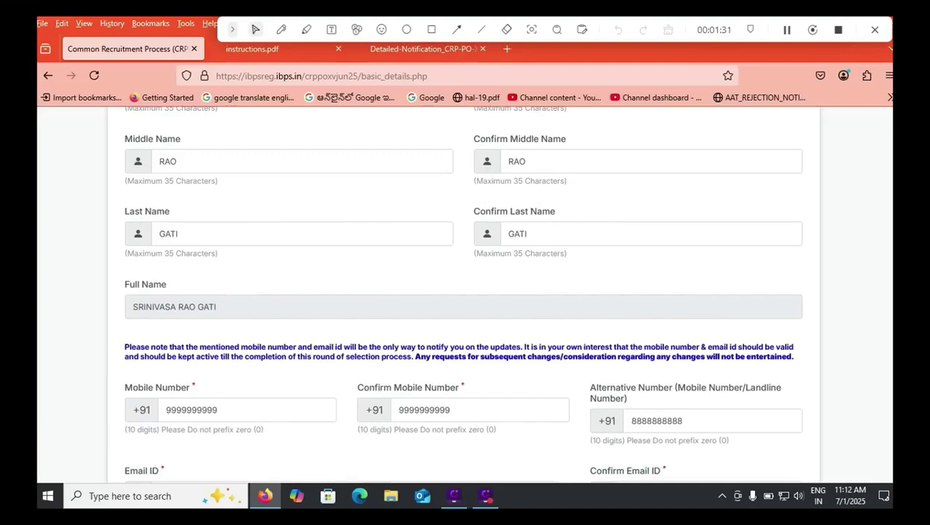
Check the mobile number and its confirmation, and clear the alternative number field.
click(219, 409)
click(449, 409)
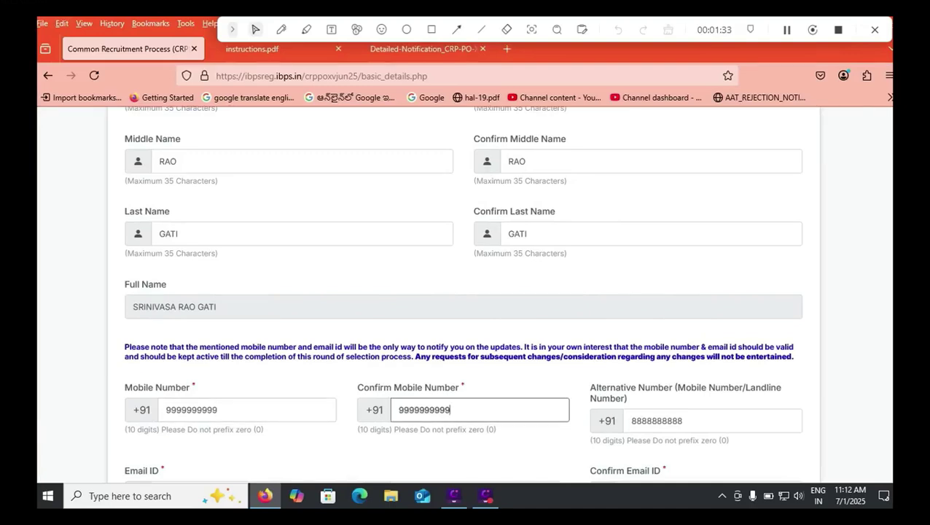
click(692, 420)
key(ctrl+a)
key(BackSpace)
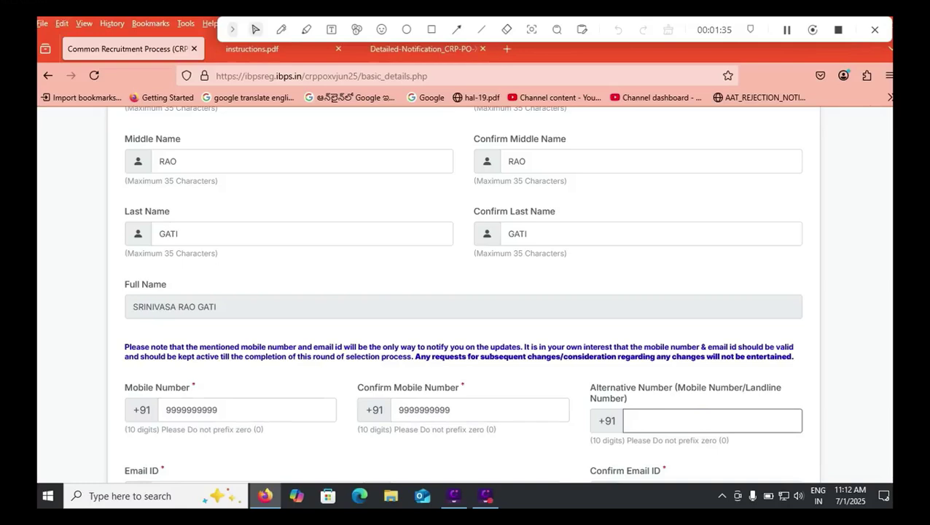
Choose gmail.com as the domain of the applicant's email ID.
scroll(463, 292, down, 3)
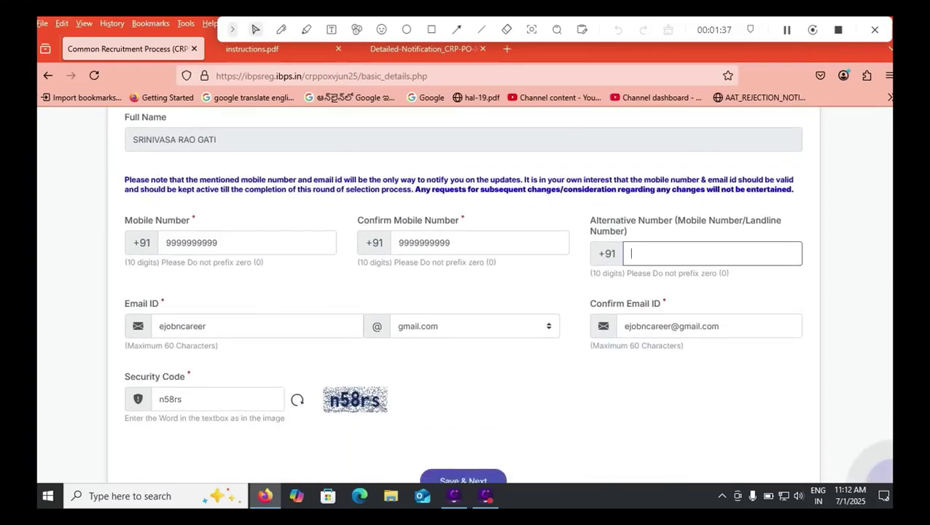
click(474, 326)
click(416, 191)
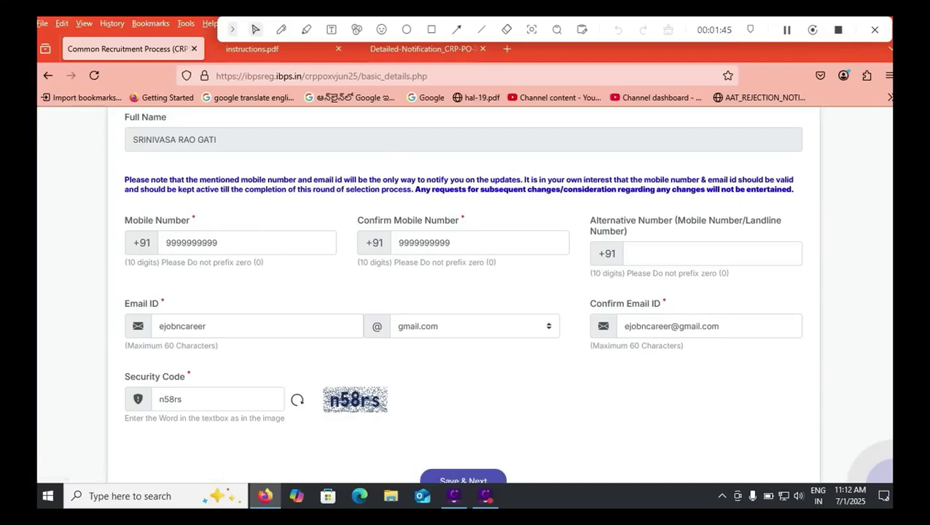
Outline the Save & Next button at the end of Basic Information with a drawn rectangle.
scroll(464, 294, down, 1)
click(431, 30)
drag(400, 412, 543, 468)
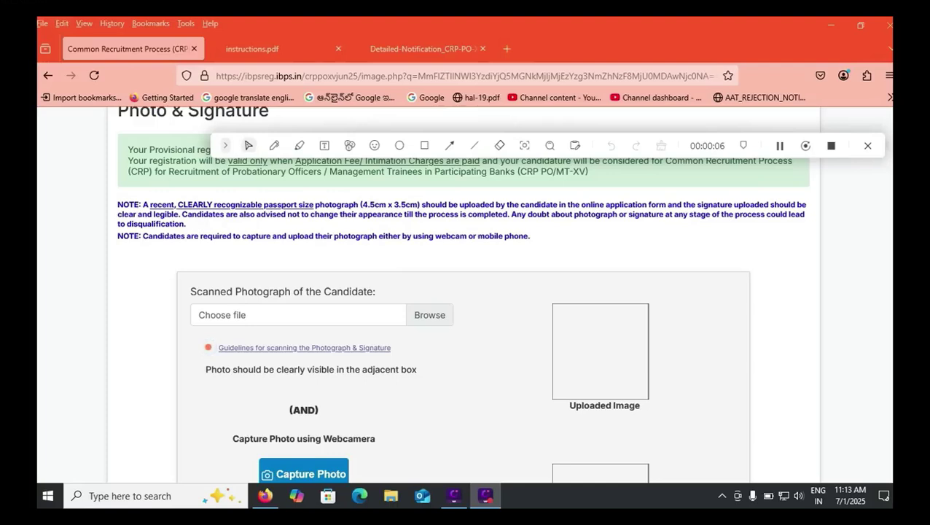
Review the photo upload and capture options, and tick the confirmations for both the valid photo and the valid signature.
scroll(465, 292, down, 2)
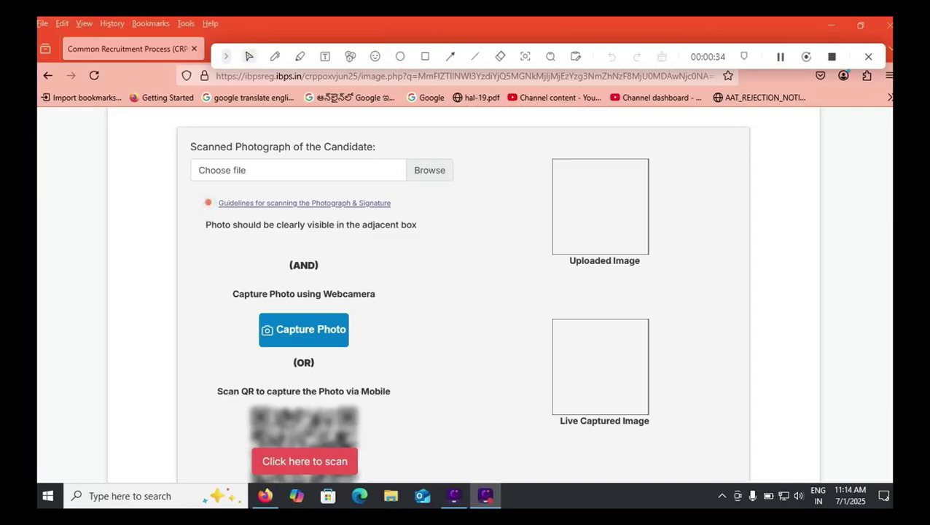
scroll(463, 292, down, 1)
scroll(464, 292, down, 2)
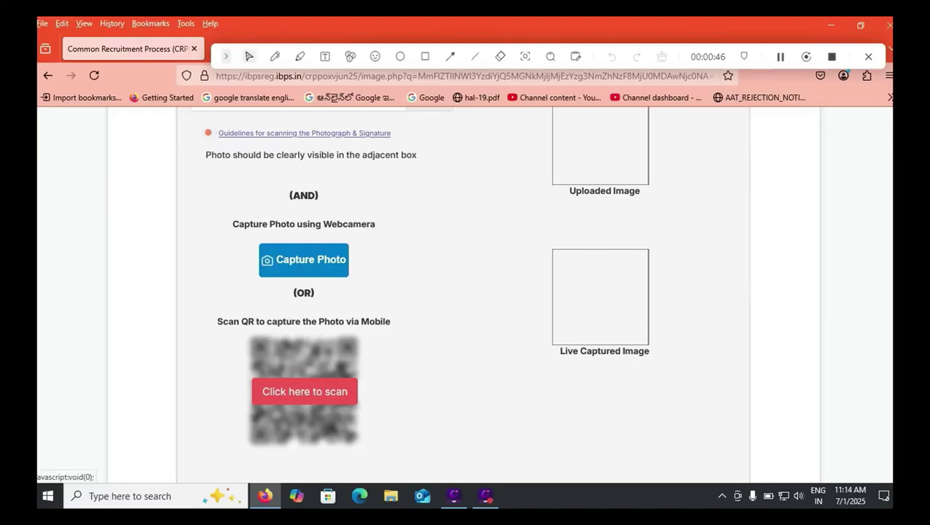
scroll(208, 132, down, 3)
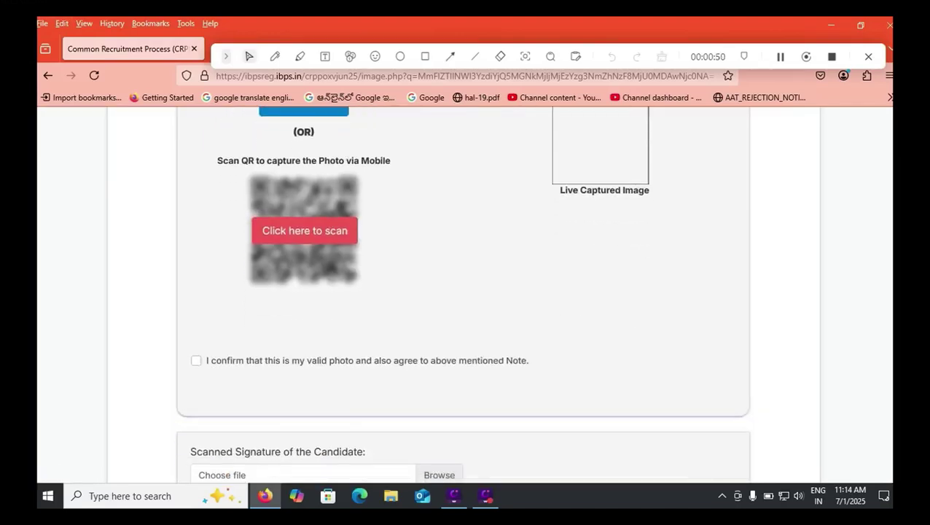
click(197, 360)
scroll(462, 292, down, 3)
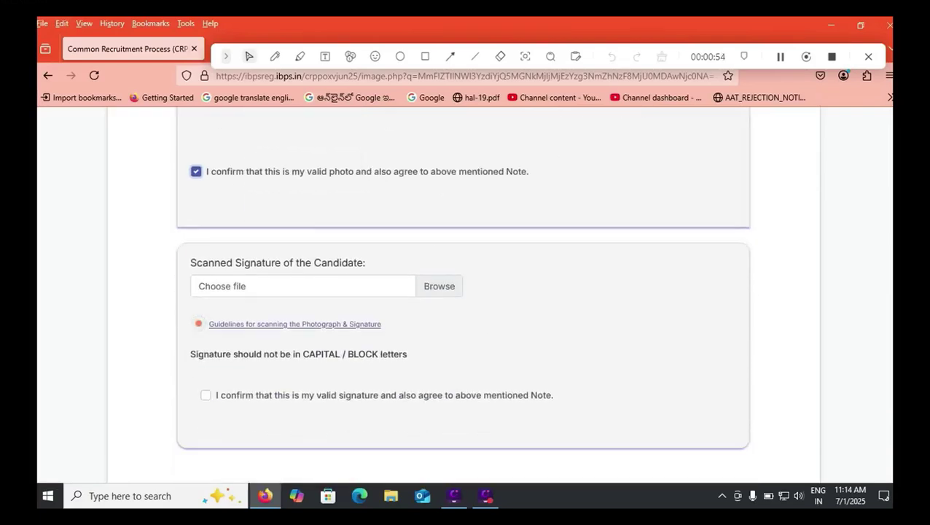
click(205, 394)
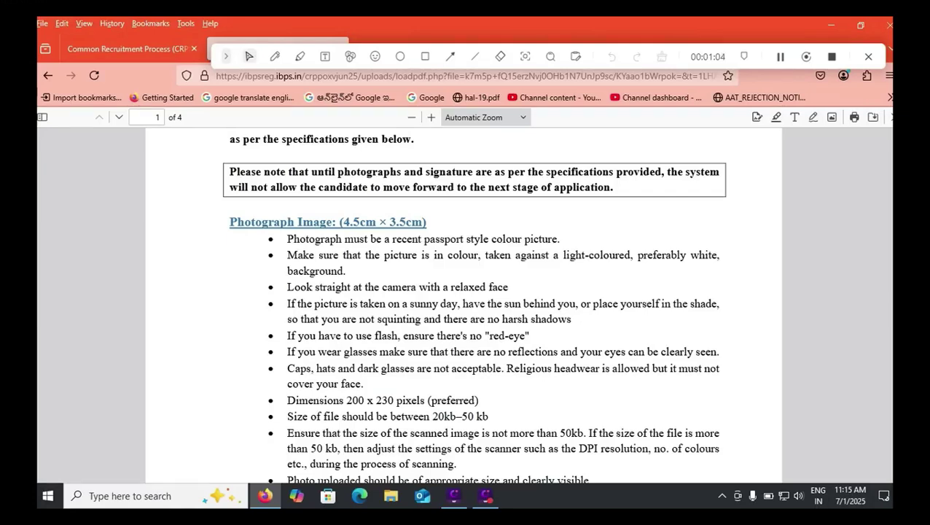
Read the photograph and signature guidelines, selecting the black ink pen requirement and the signature file-size range.
scroll(463, 304, down, 5)
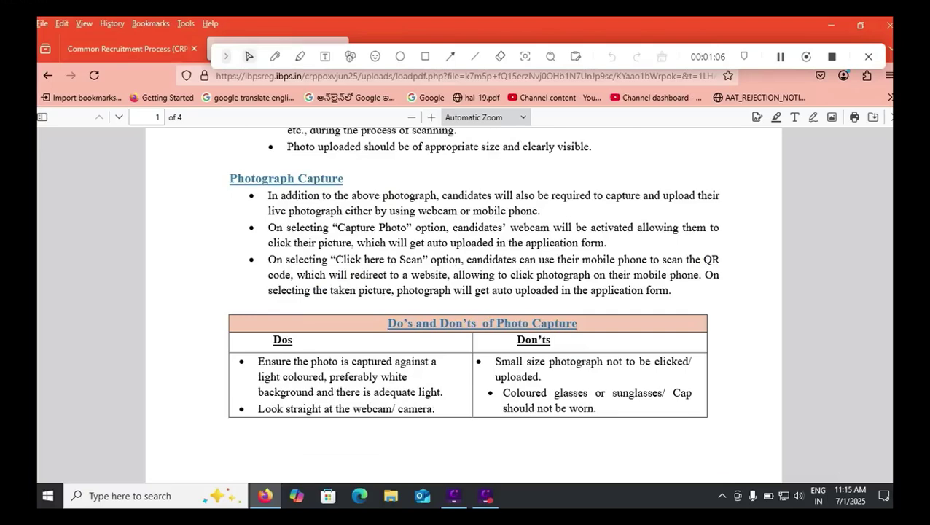
scroll(464, 304, down, 5)
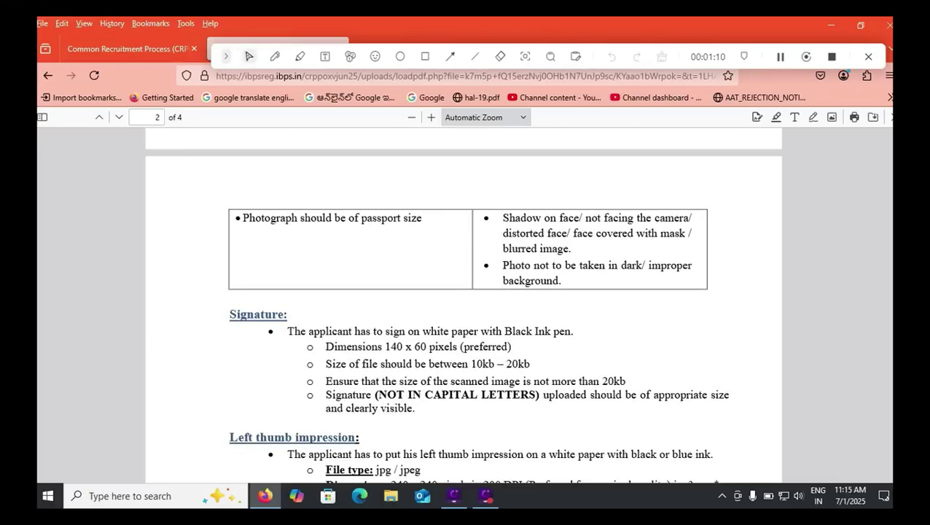
drag(504, 331, 563, 331)
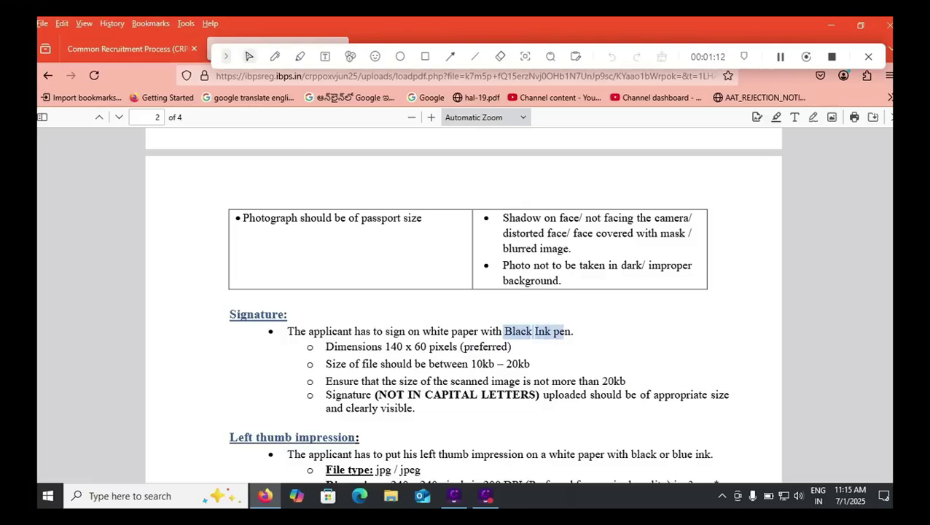
drag(471, 363, 518, 363)
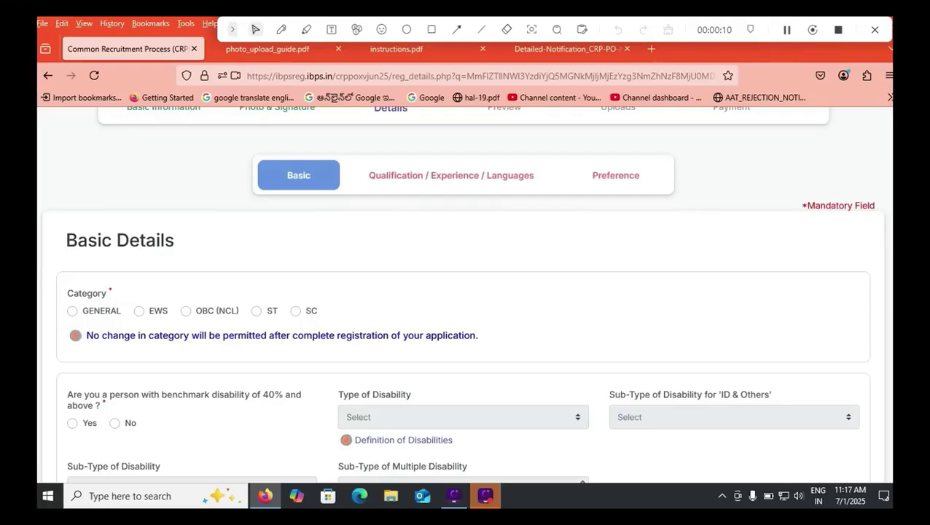
Check the EWS and OBC (NCL) certificate validity rules in instructions.pdf and return to the Basic Details form.
scroll(465, 291, up, 1)
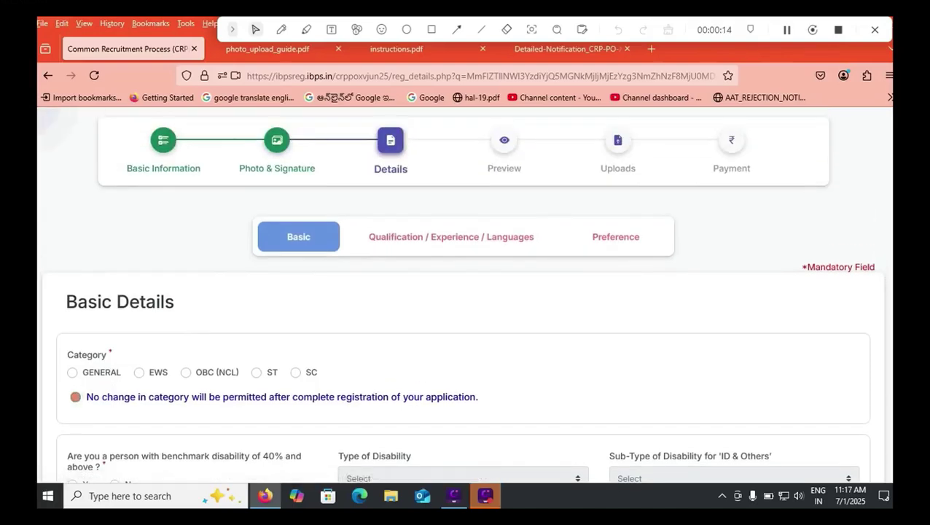
scroll(465, 291, down, 2)
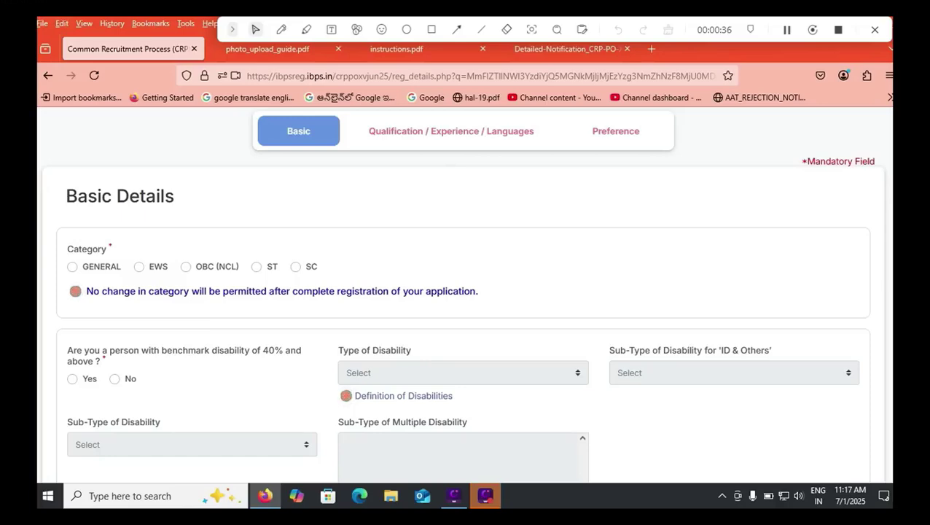
click(268, 49)
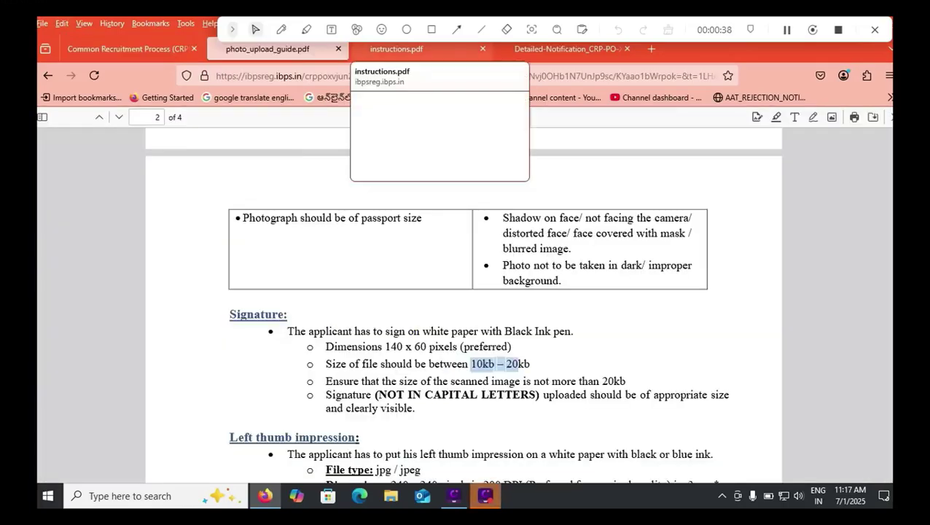
click(397, 49)
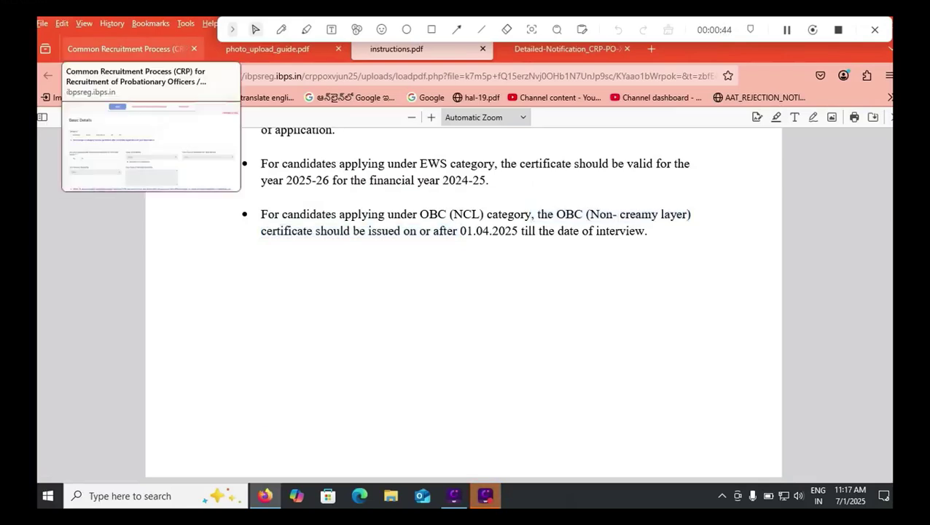
click(127, 49)
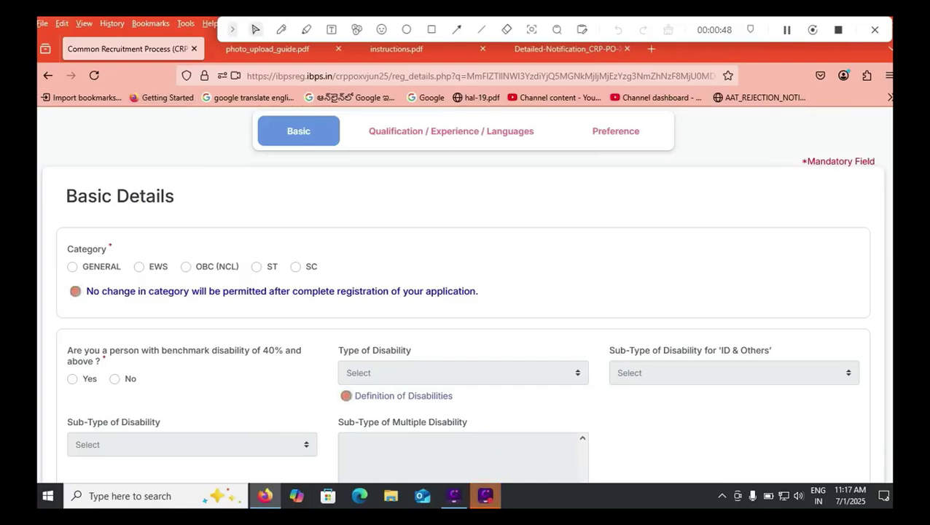
Select OBC (NCL) as the category, accept the category notice, and answer No to benchmark disability of 40% and above.
click(186, 266)
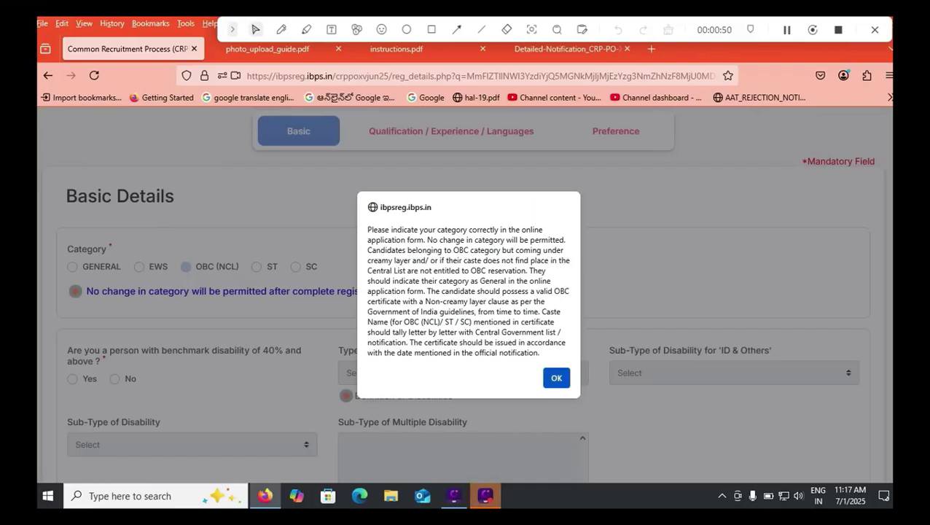
key(Return)
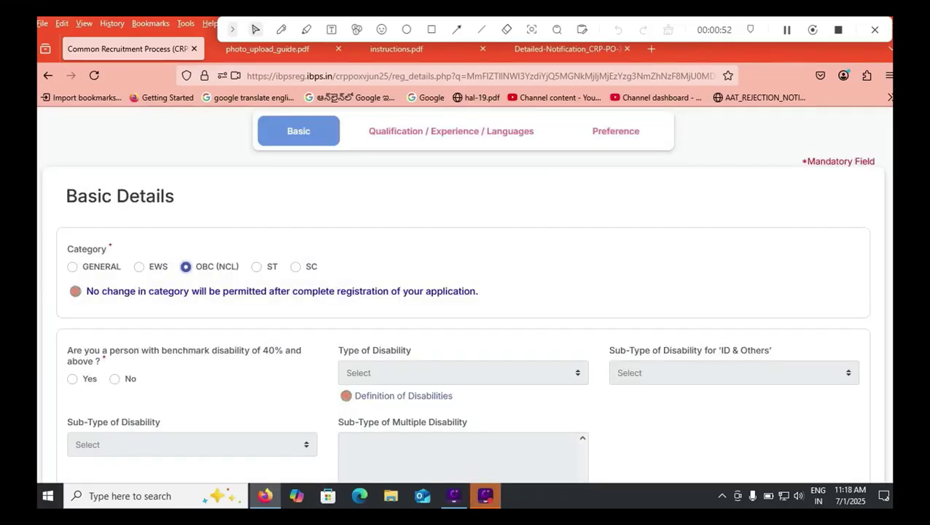
scroll(465, 292, down, 3)
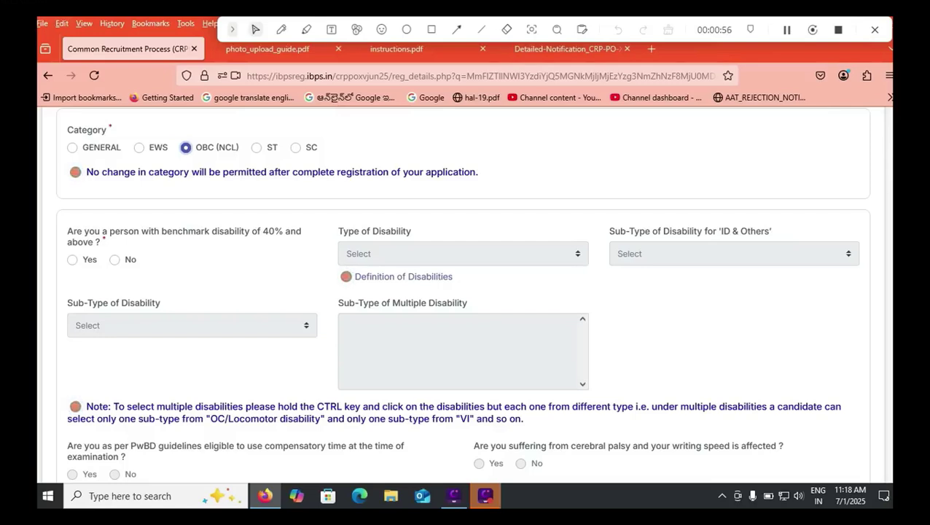
click(114, 260)
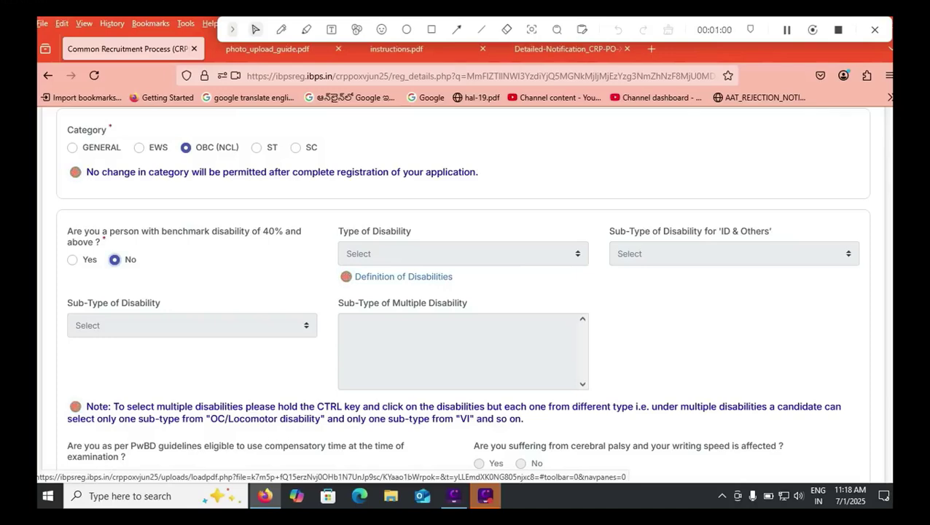
Answer No to serving in Govt./quasi Govt./Public Sector Undertakings and No to being an Ex-Serviceman.
scroll(403, 276, down, 5)
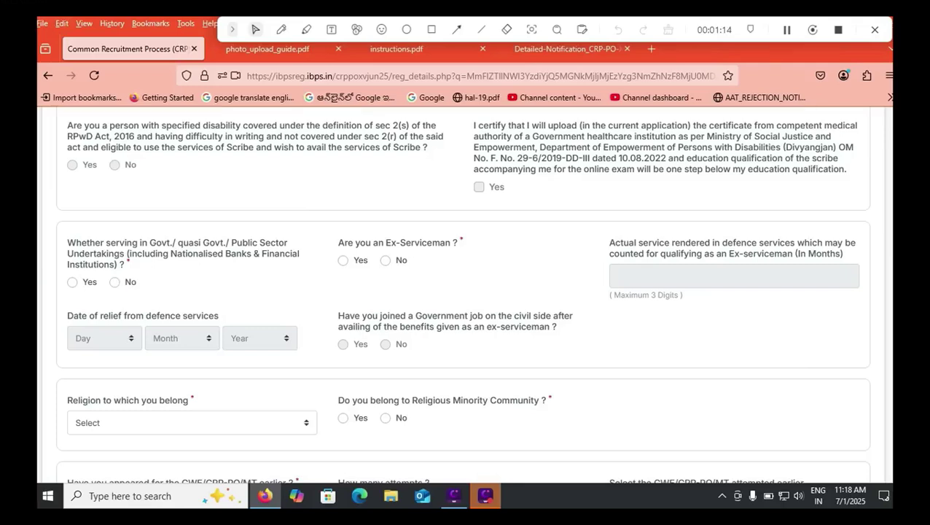
click(114, 283)
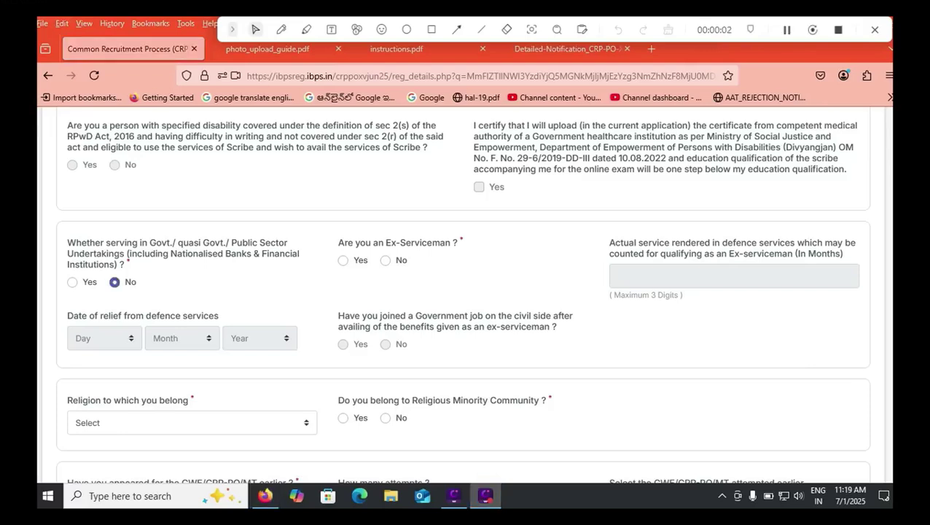
click(385, 261)
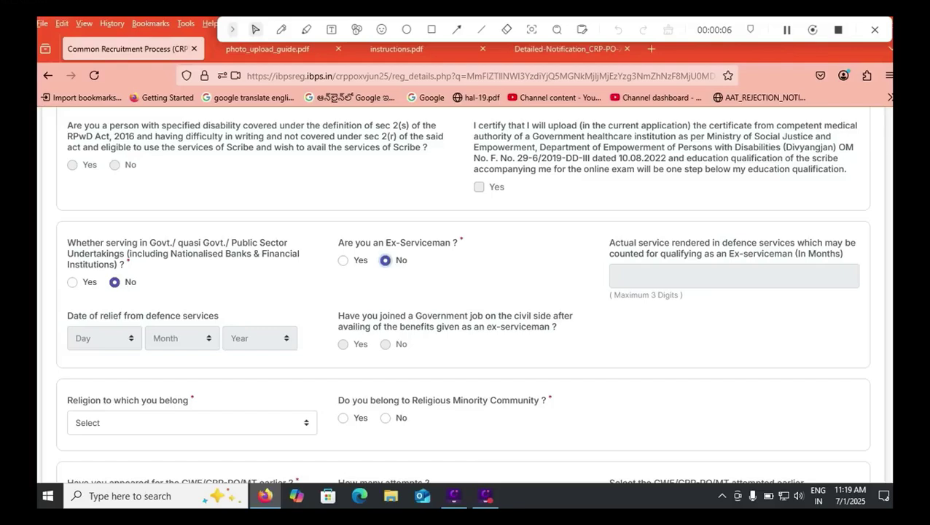
Set the religion to Hinduism and answer No to belonging to a Religious Minority Community.
scroll(463, 292, down, 3)
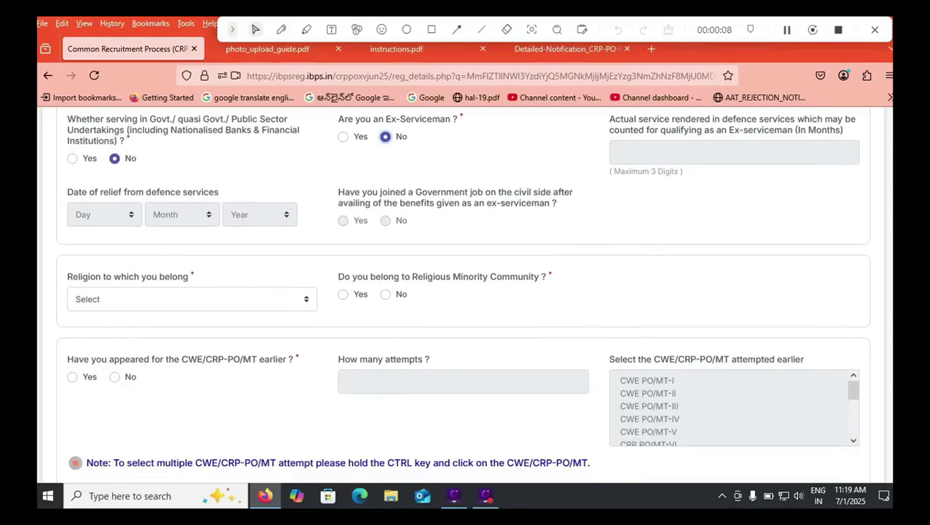
click(191, 299)
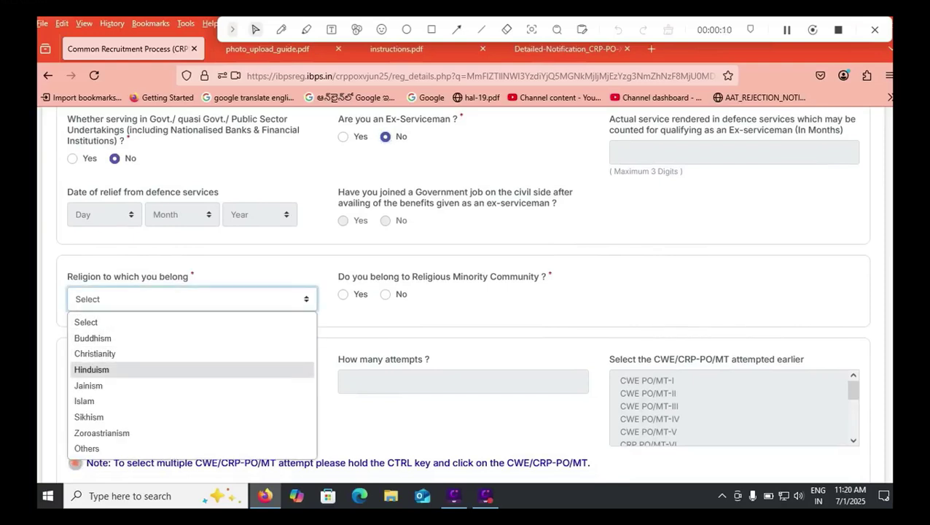
click(95, 367)
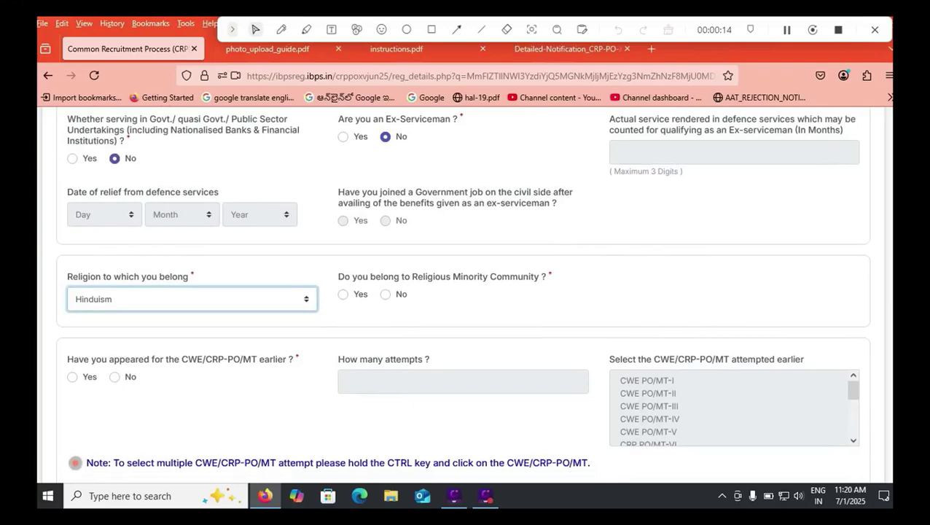
click(385, 294)
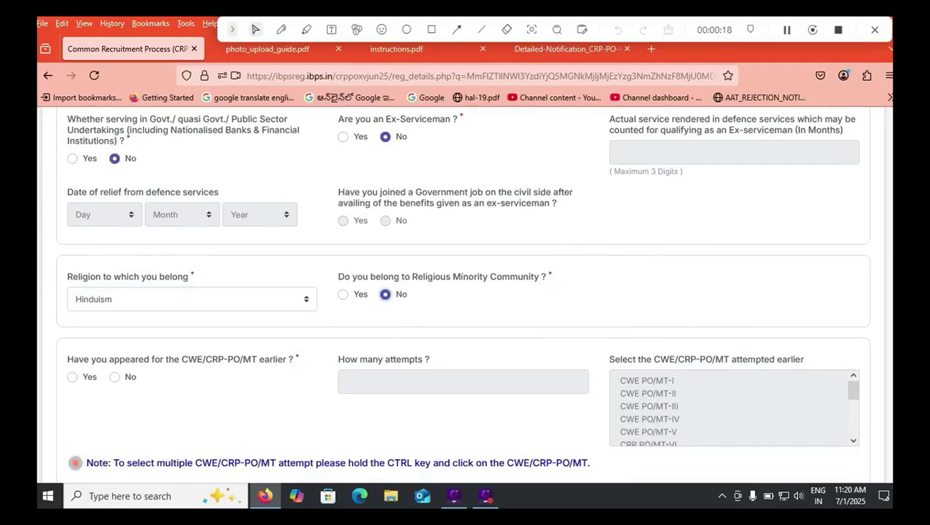
Answer Yes to having appeared for the CWE/CRP-PO/MT earlier and enter 0 as the number of attempts.
scroll(465, 291, down, 3)
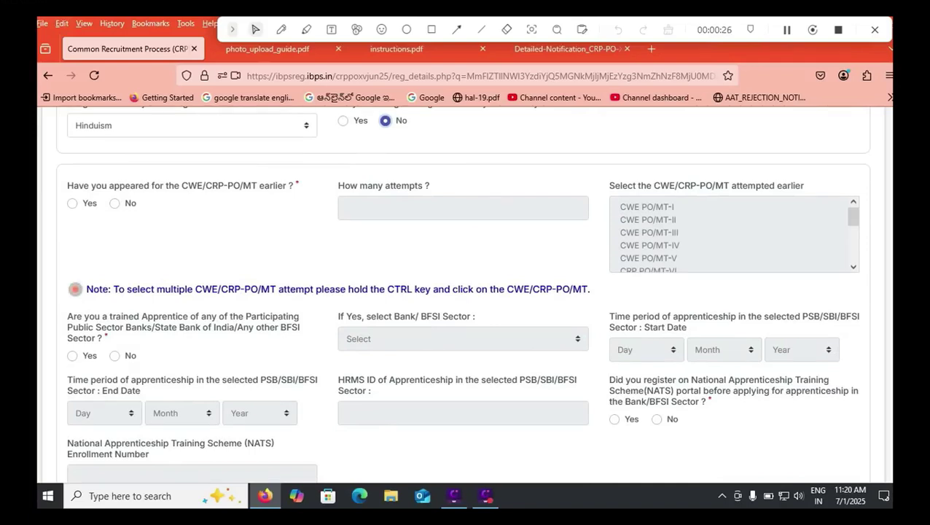
click(72, 203)
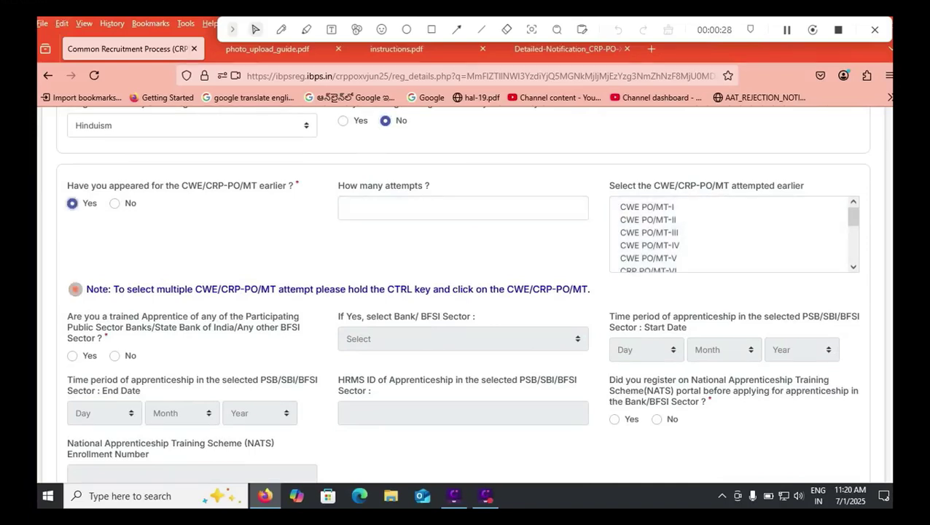
click(463, 208)
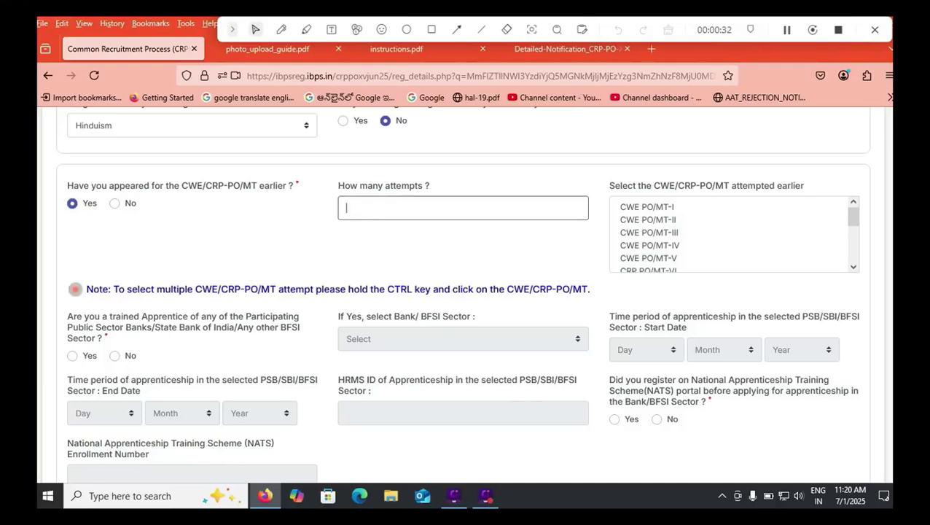
text(0)
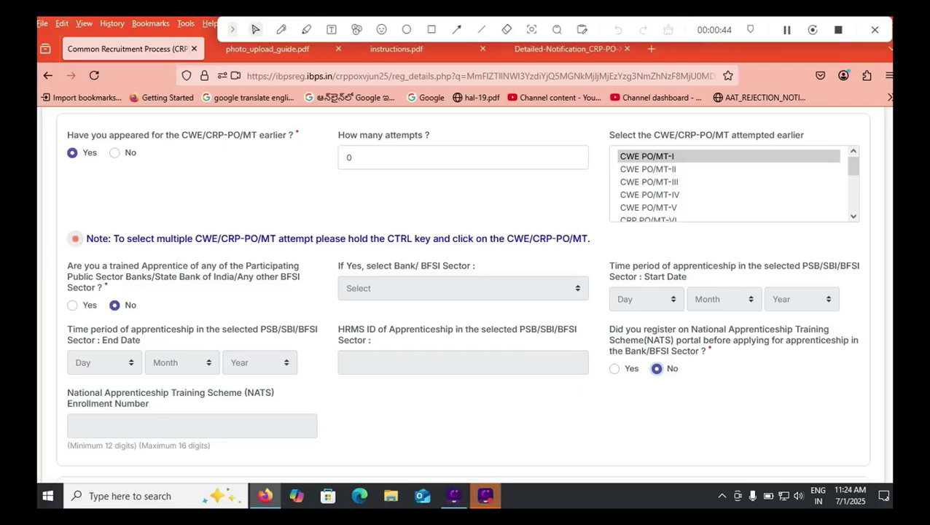
Set the number of attempts to 3 and select CRP PO/MT-XIII, CRP PO/MT-XI and CRP PO/MT-X together as the exams attempted earlier.
click(353, 157)
double_click(352, 158)
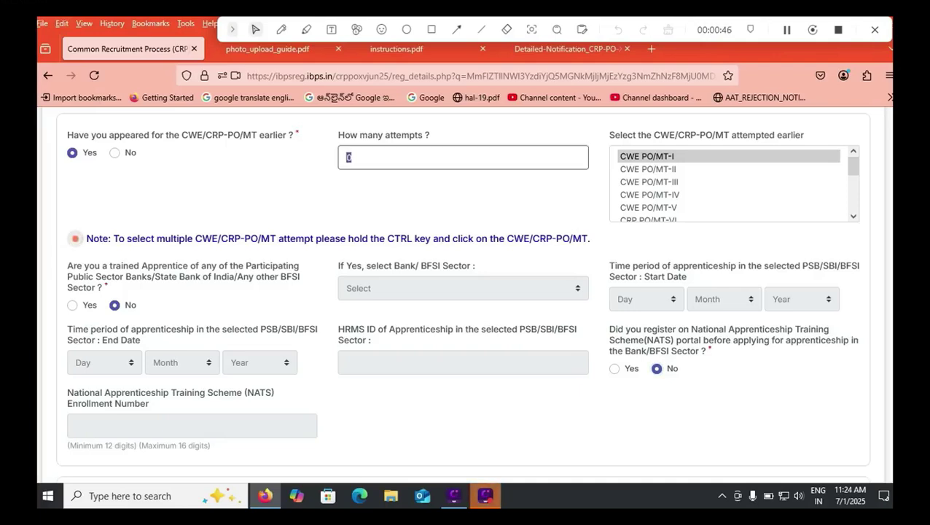
text(3)
drag(853, 166, 853, 200)
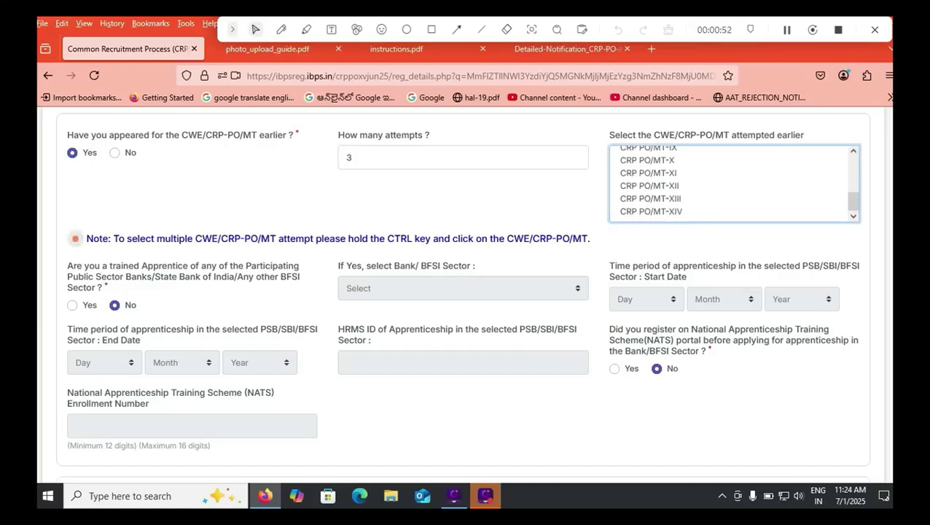
click(651, 198)
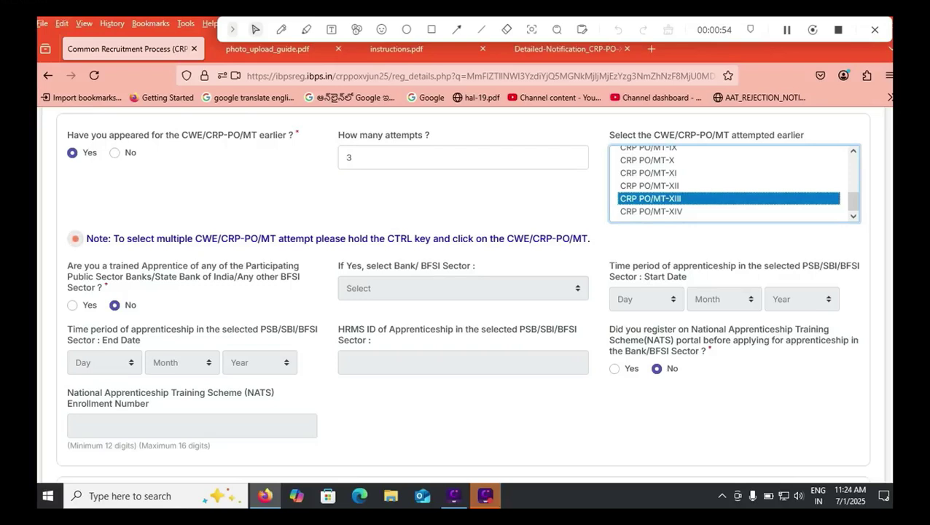
ctrl+click(648, 172)
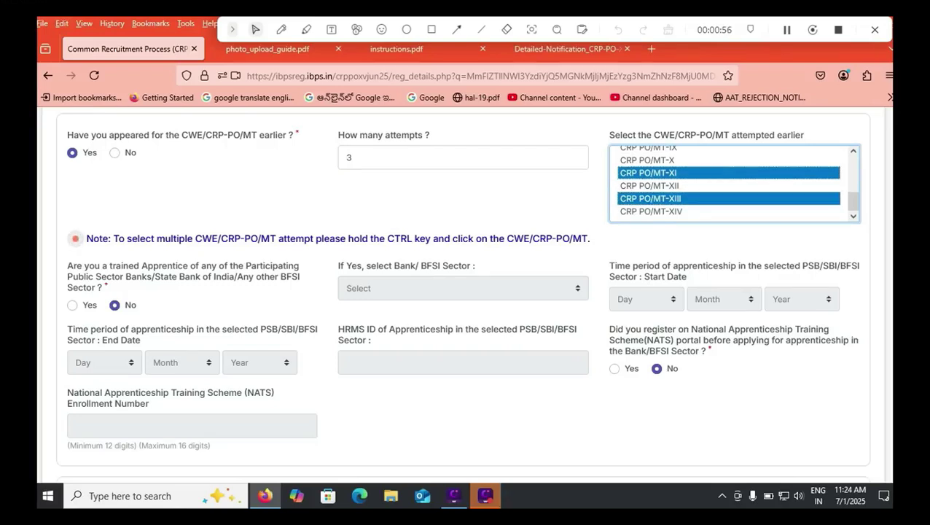
ctrl+click(648, 160)
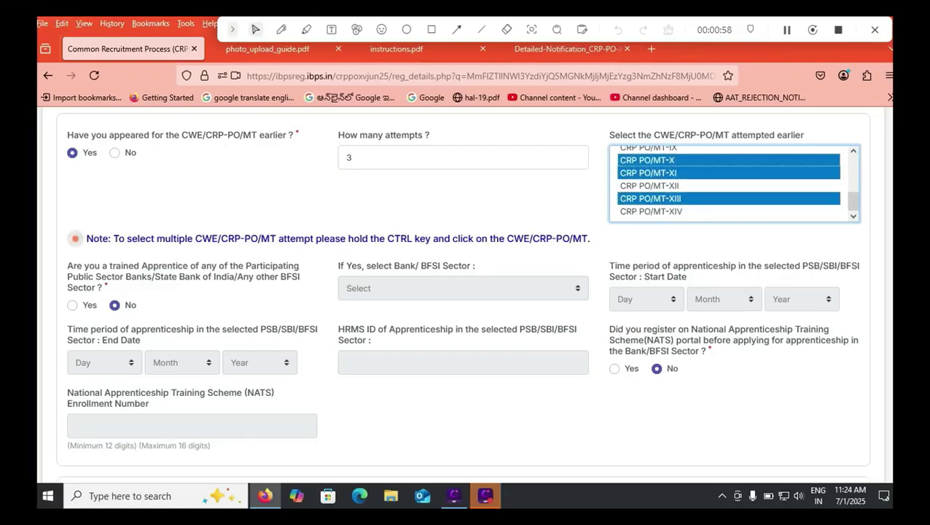
Select only CRP PO/MT-XII, set the number of attempts to 1, and choose CWE PO/MT-III as the single exam attempted.
click(649, 186)
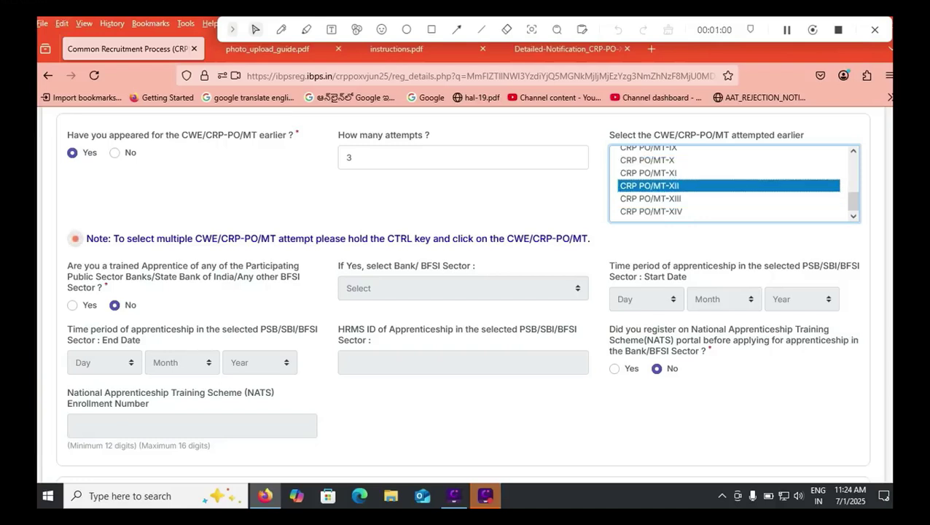
double_click(349, 157)
text(1)
click(650, 182)
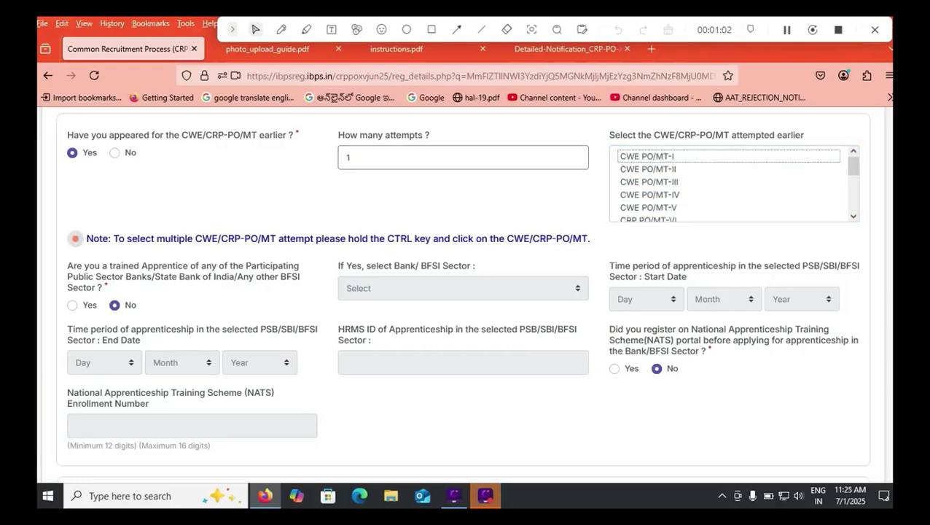
click(650, 182)
Change the number of attempts to 3 and select CWE PO/MT-II through CWE PO/MT-IV as the exams attempted.
double_click(349, 157)
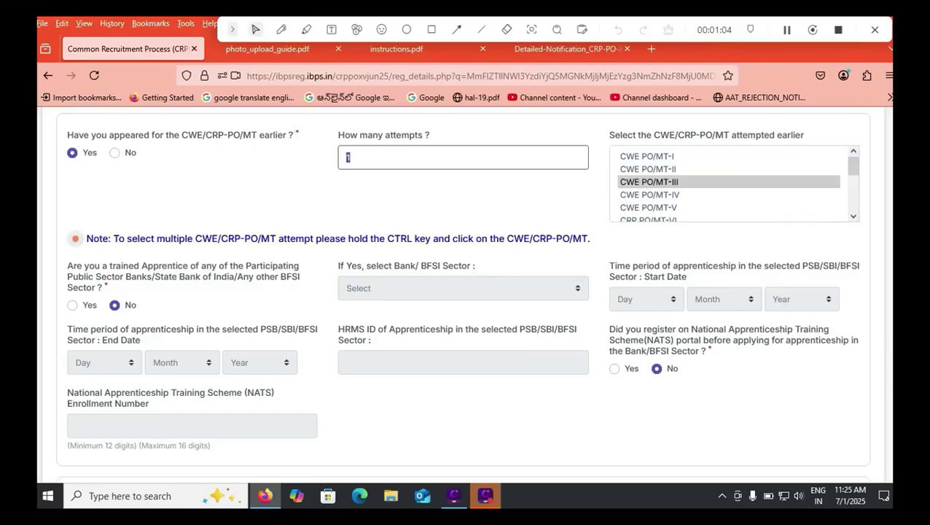
text(3)
drag(650, 194, 650, 169)
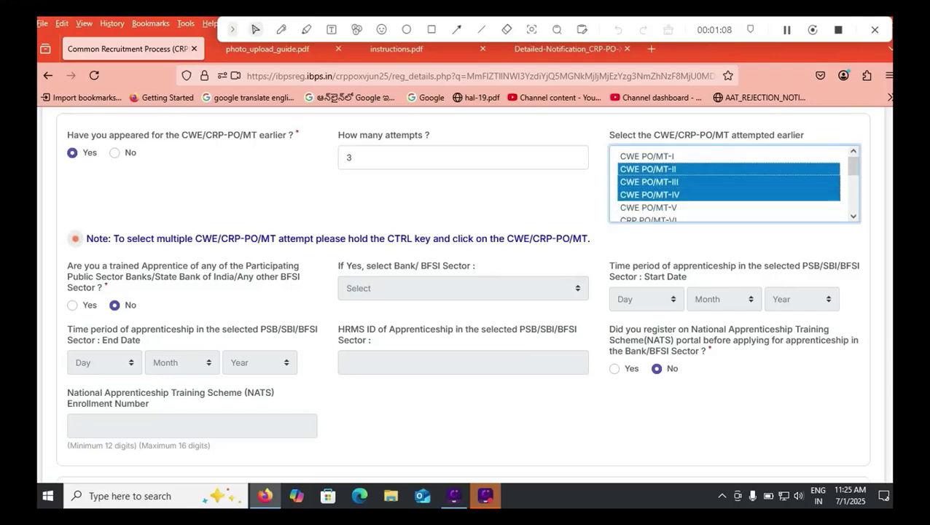
Set the number of attempts to 0, and switch the NATS portal registration answer to Yes and back to No.
double_click(350, 157)
text(0)
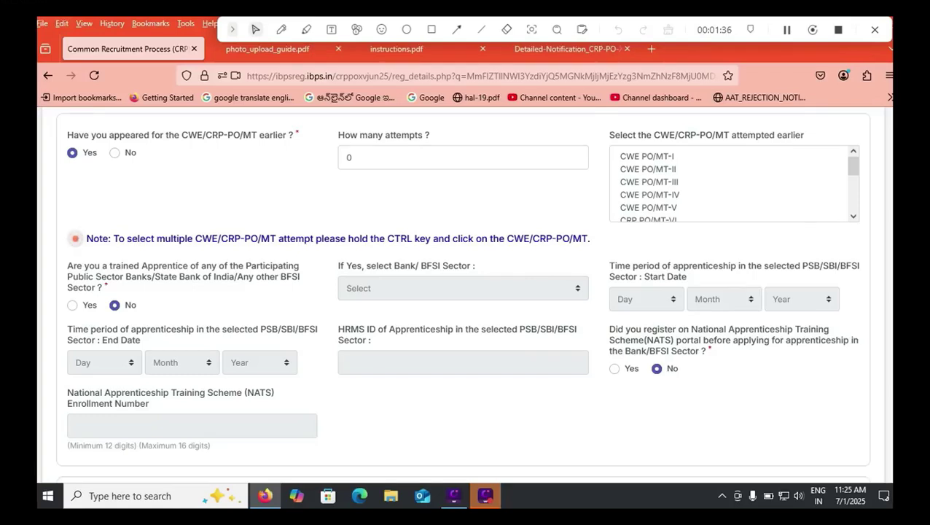
click(614, 368)
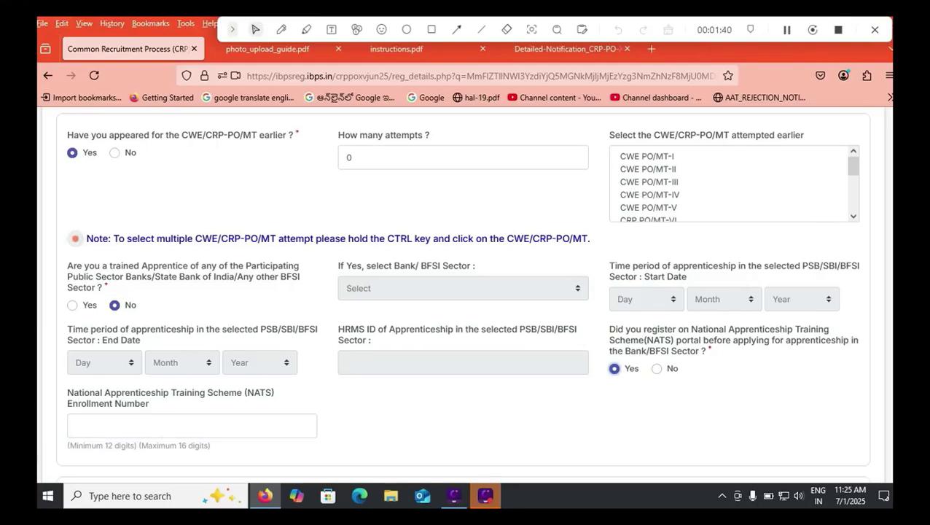
click(657, 368)
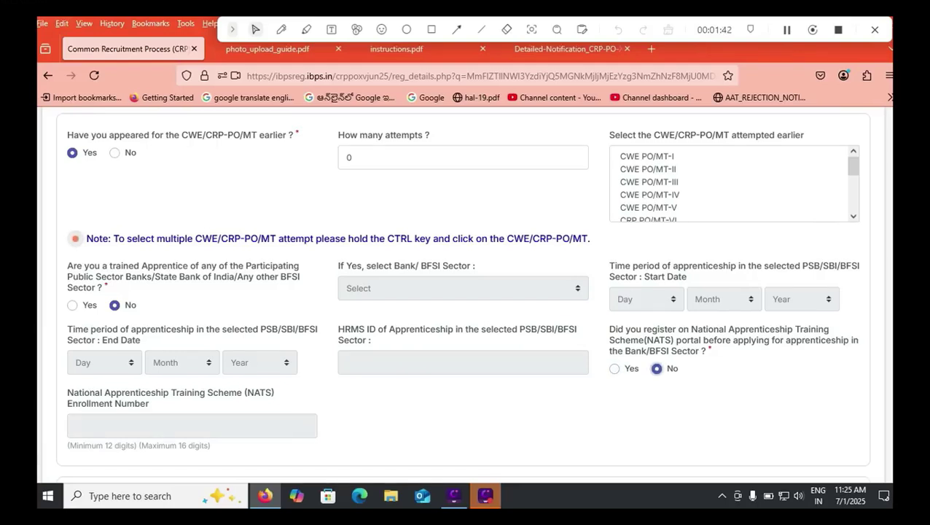
Set the Nationality / Citizenship to Indian.
scroll(465, 291, down, 5)
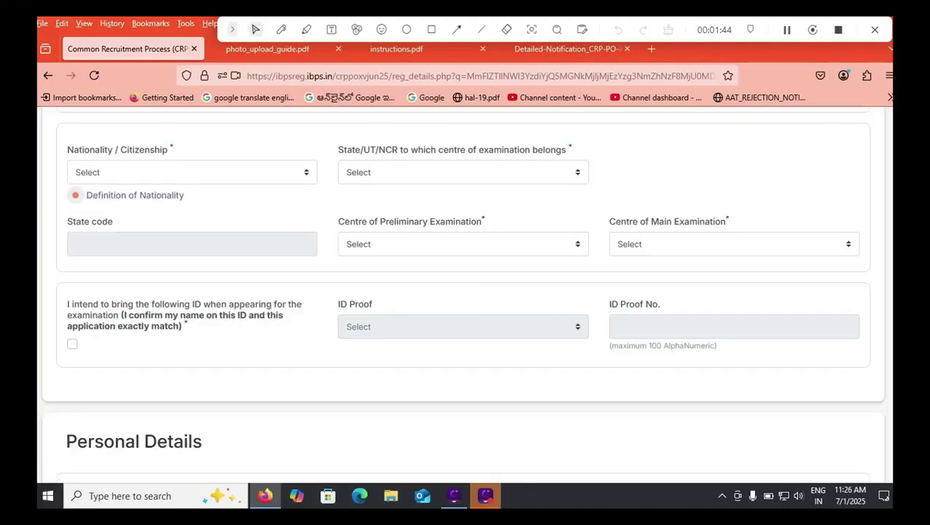
click(191, 172)
click(86, 211)
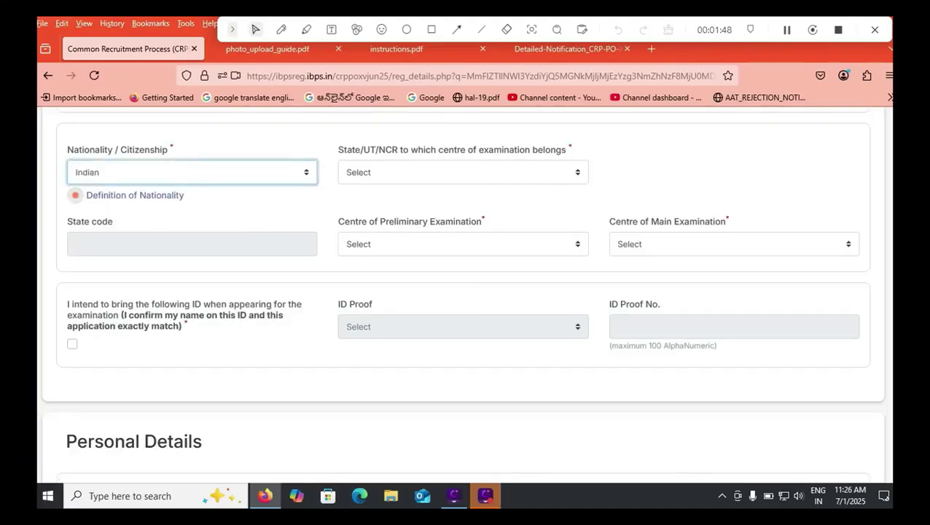
Set the examination centre's State/UT/NCR to Andhra Pradesh and view the preliminary examination centres offered there.
key(Tab)
key(alt+Down)
key(Down)
key(Down)
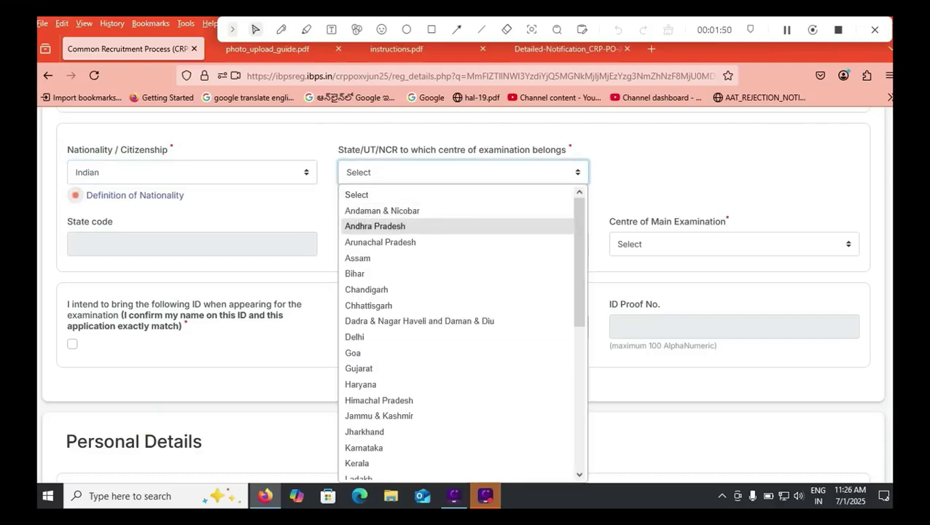
key(Return)
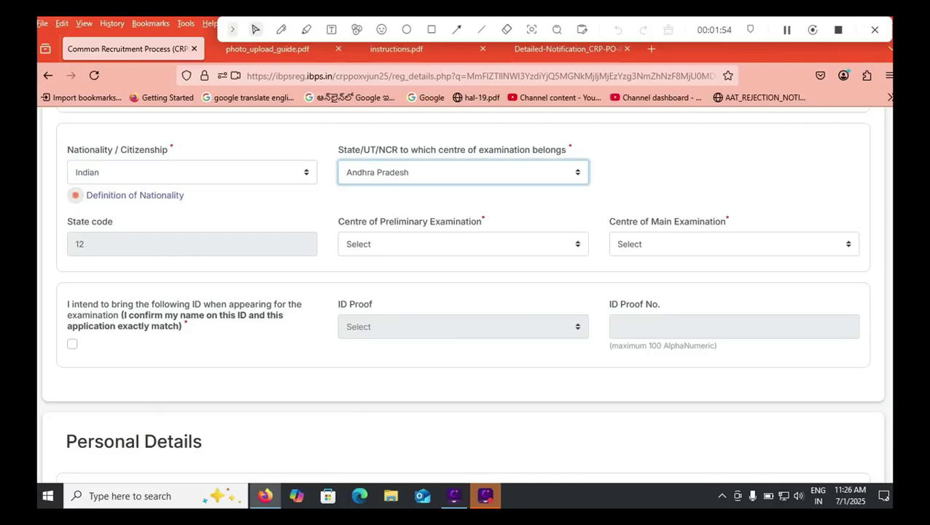
click(463, 244)
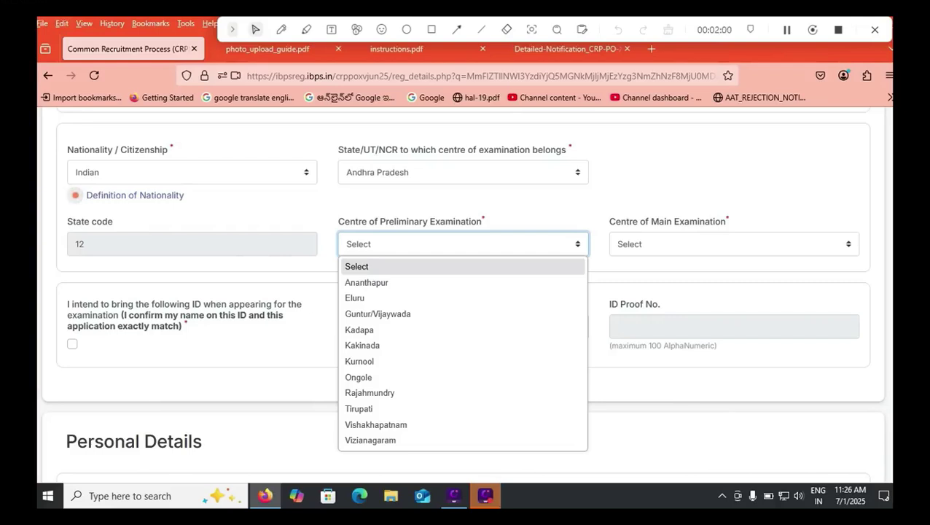
Change the examination centre's State/UT/NCR to Telangana and view its preliminary examination centres.
click(463, 172)
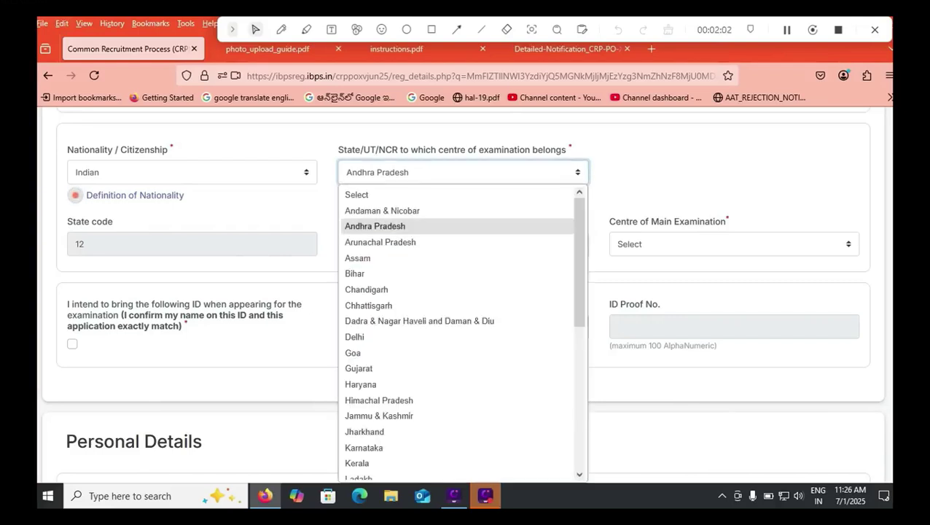
drag(579, 257, 578, 368)
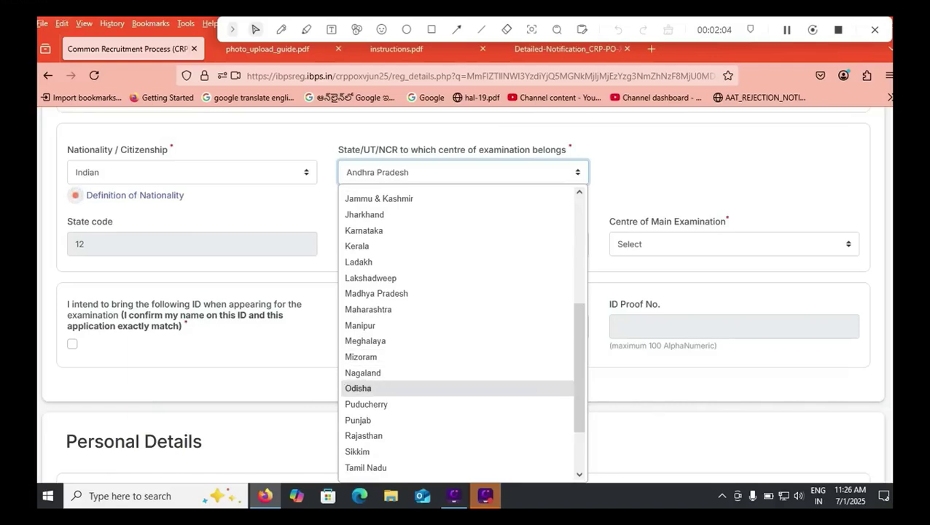
scroll(438, 466, down, 1)
key(Escape)
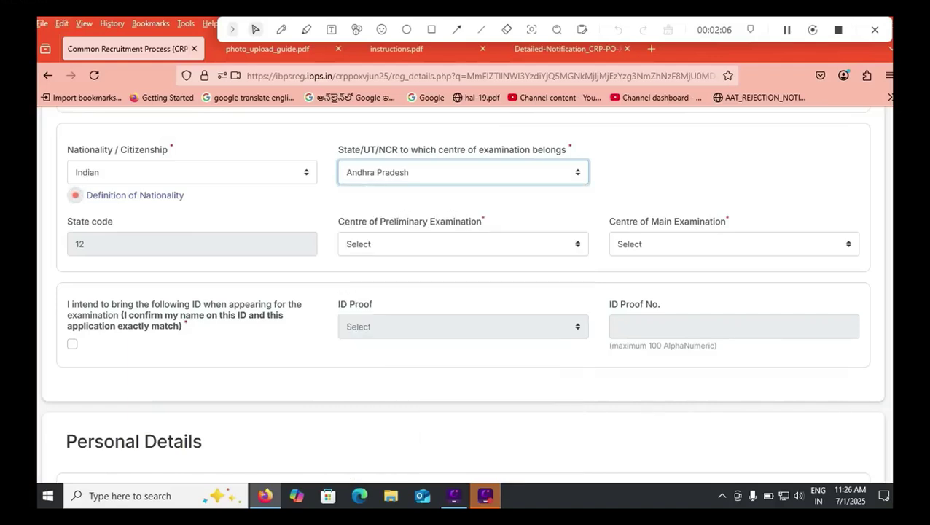
key(t)
key(e)
key(Tab)
key(alt+Down)
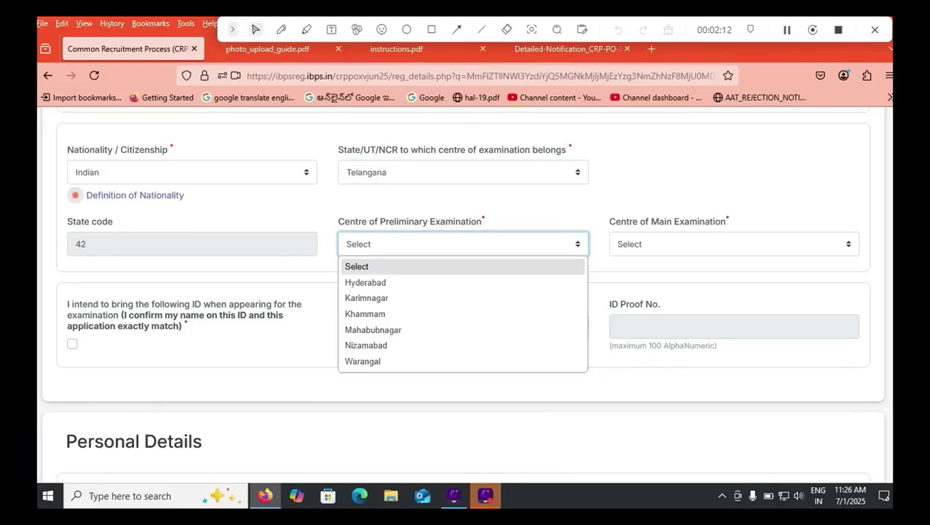
Switch the State/UT/NCR back to Andhra Pradesh, choose Tirupati as the preliminary centre, and view the main examination centres.
click(463, 173)
click(463, 173)
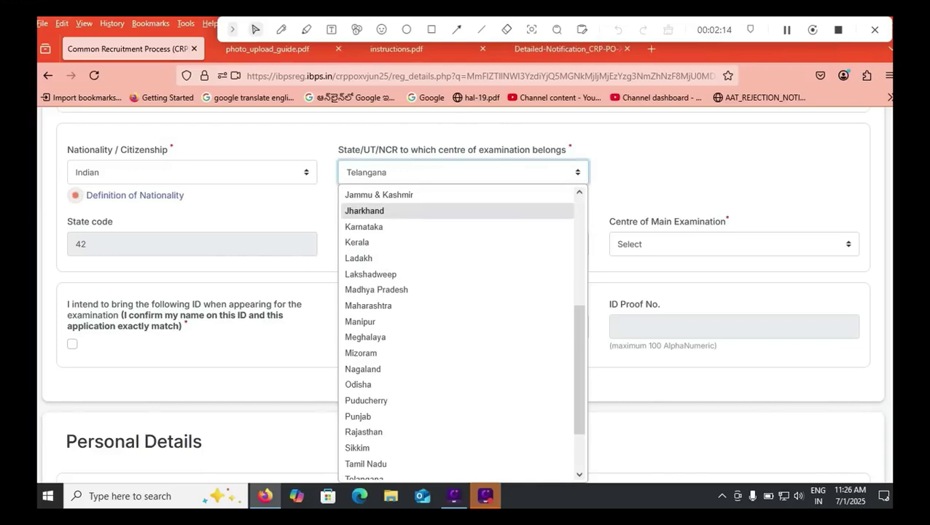
scroll(463, 210, up, 3)
click(374, 226)
click(408, 244)
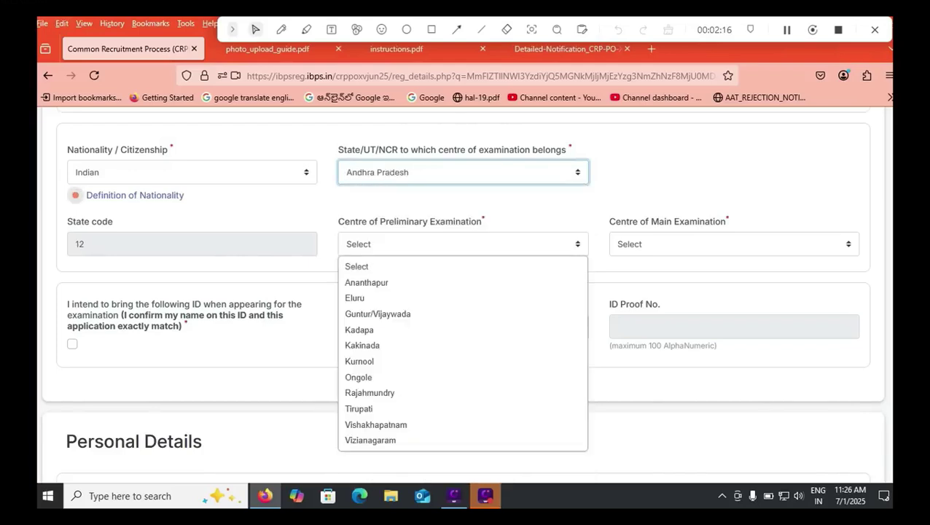
click(359, 409)
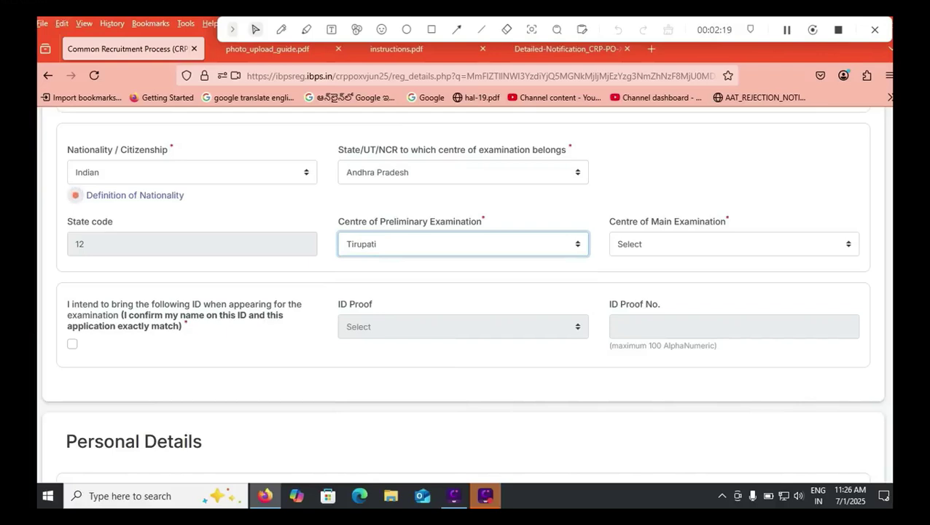
click(733, 244)
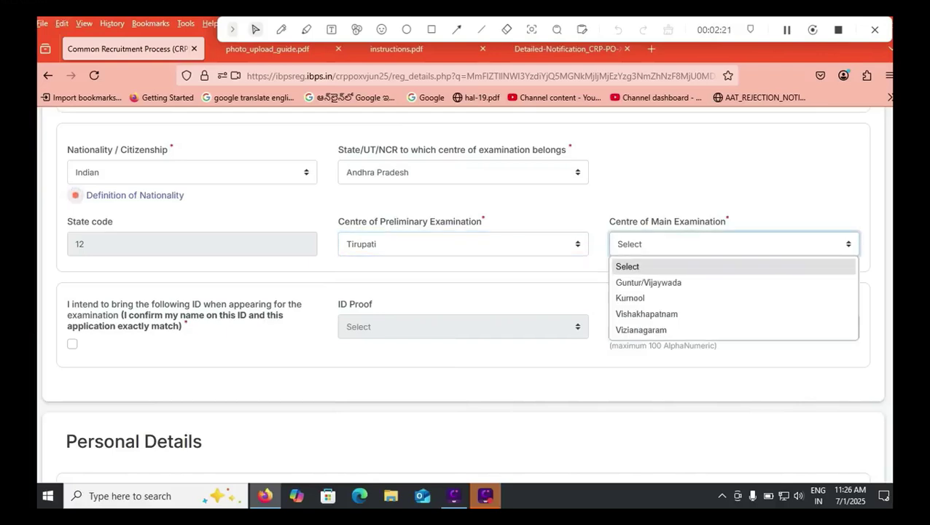
Set the State/UT/NCR to Telangana and choose Hyderabad as the centre for both the preliminary and main examinations.
click(463, 172)
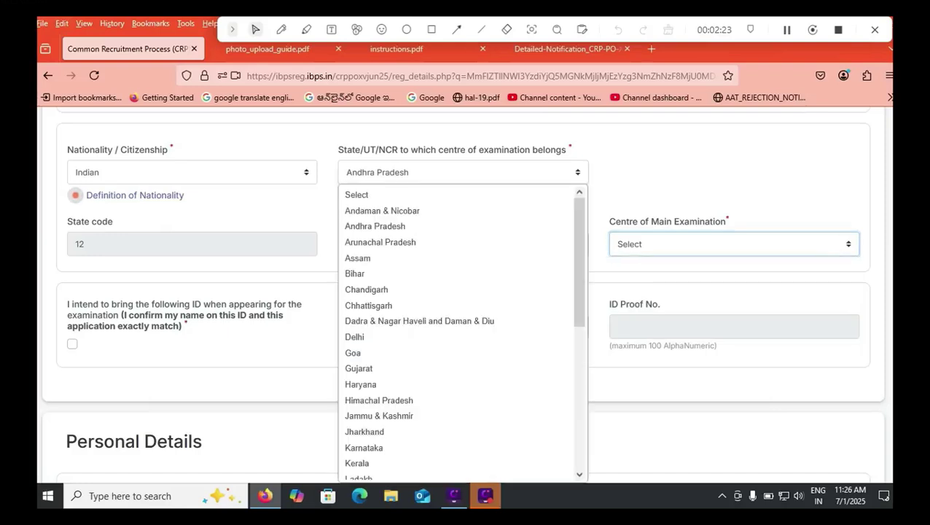
scroll(459, 328, down, 7)
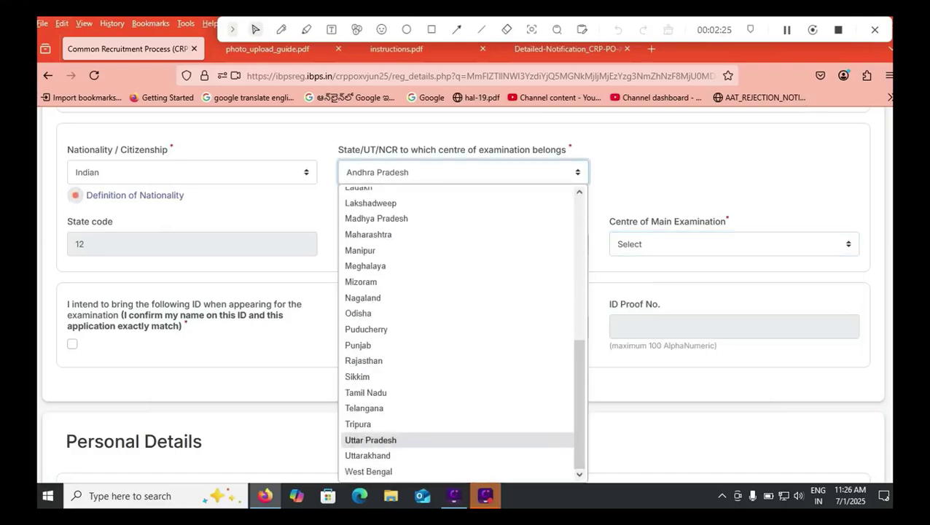
click(363, 409)
click(734, 244)
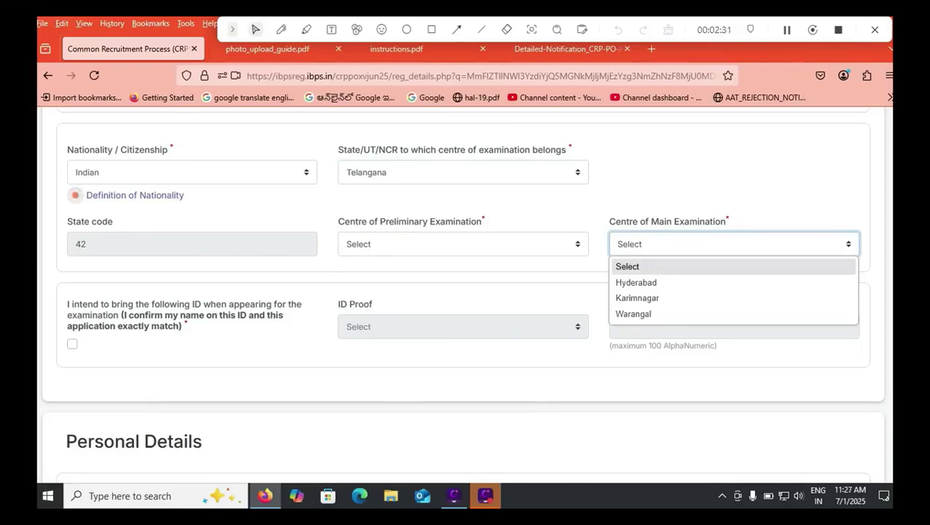
click(635, 282)
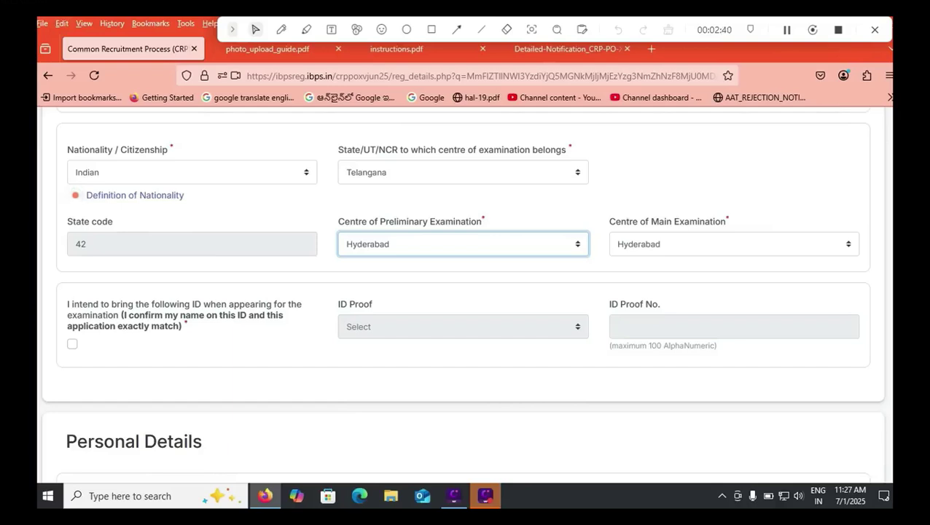
Confirm the intention to bring a matching ID to the examination and choose Aadhaar Card as the ID proof.
click(72, 343)
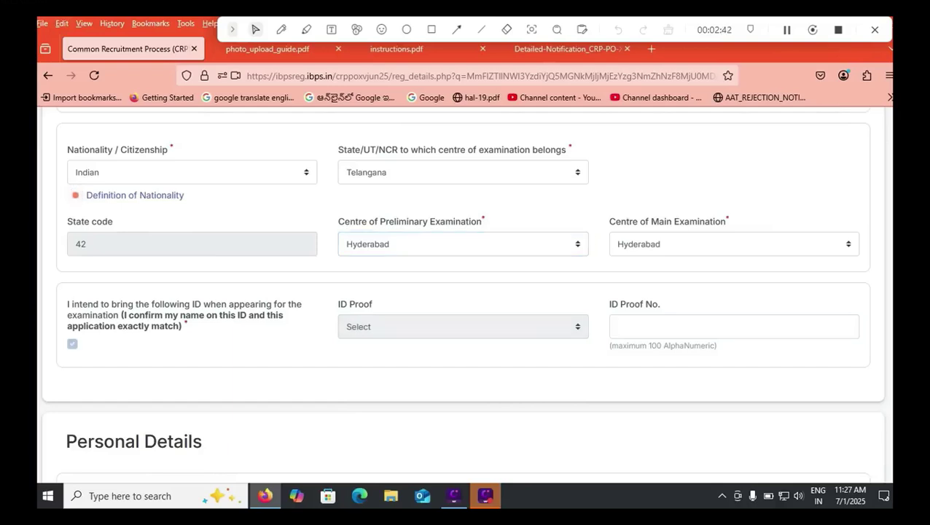
click(463, 327)
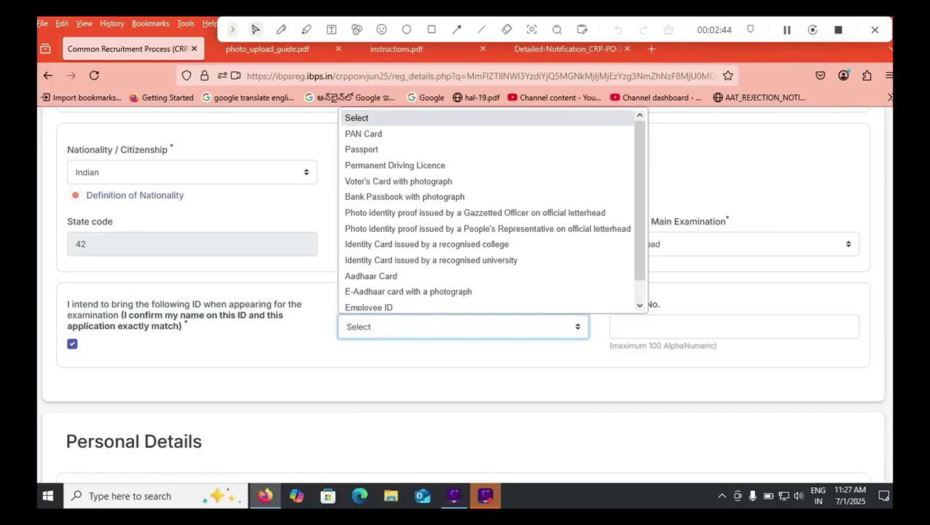
key(Down)
key(Down)
key(Down)
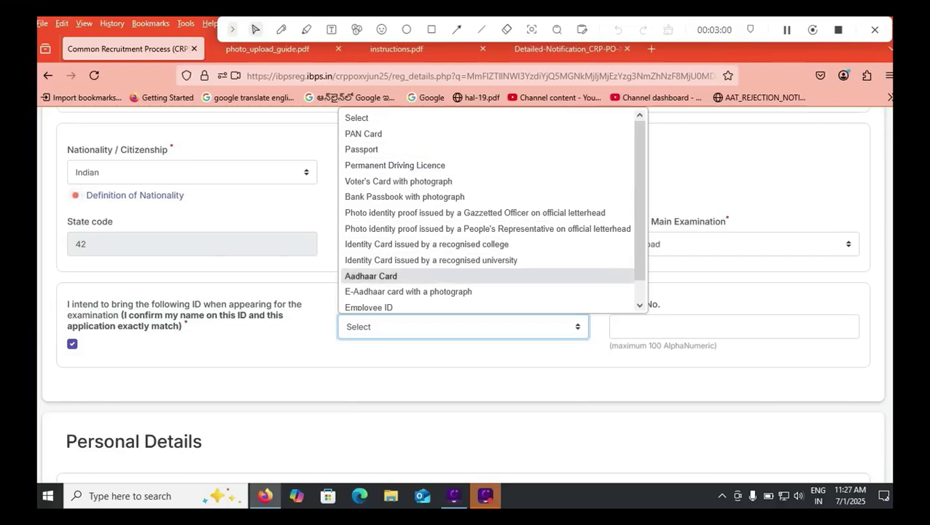
click(370, 276)
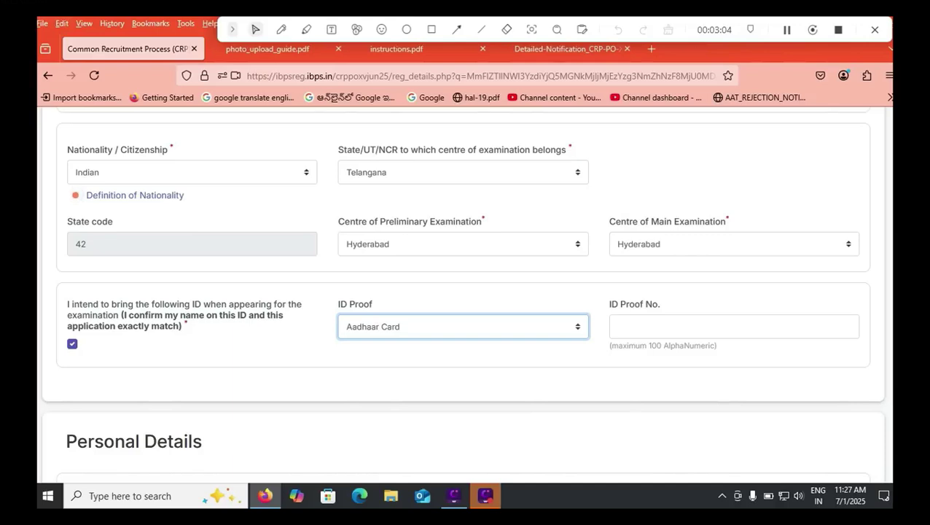
Set the day, month and year of the applicant's date of birth in Personal Details and accept the year-of-birth notice.
scroll(465, 292, down, 1)
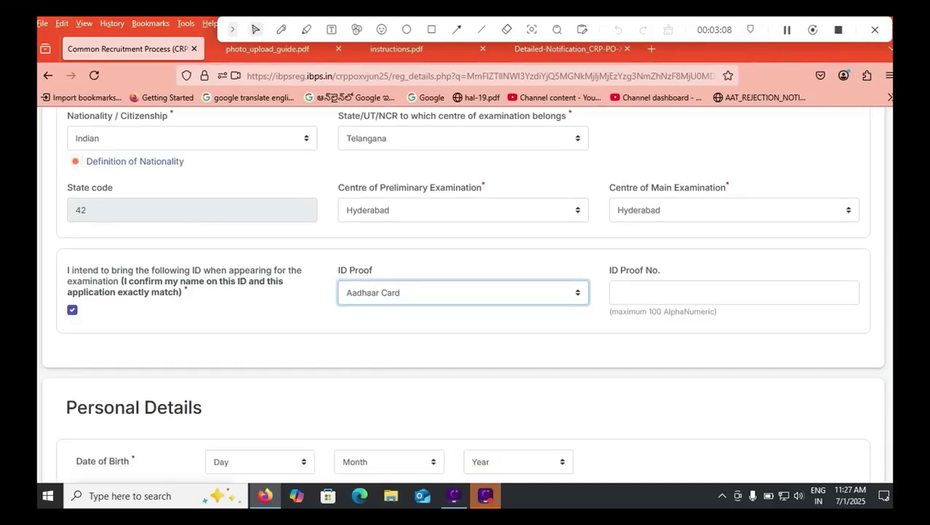
scroll(465, 292, down, 2)
scroll(465, 292, down, 5)
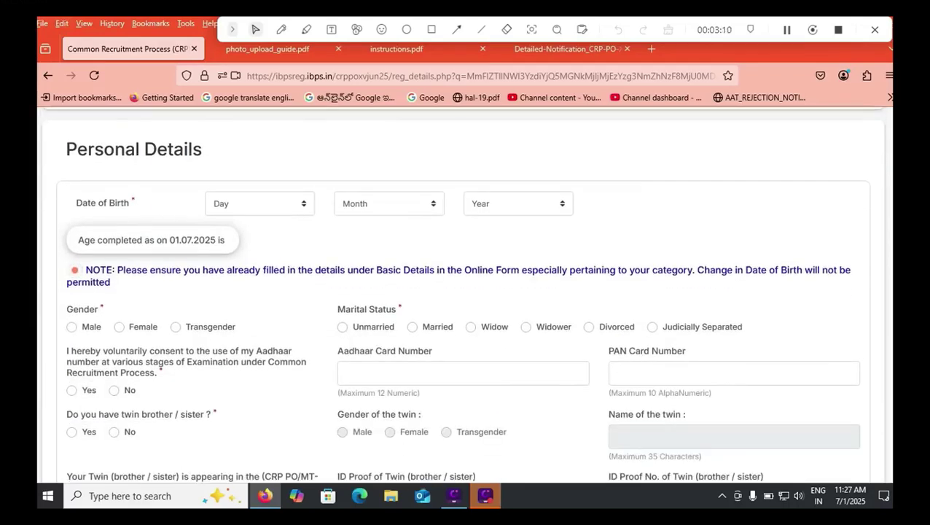
click(260, 203)
click(219, 240)
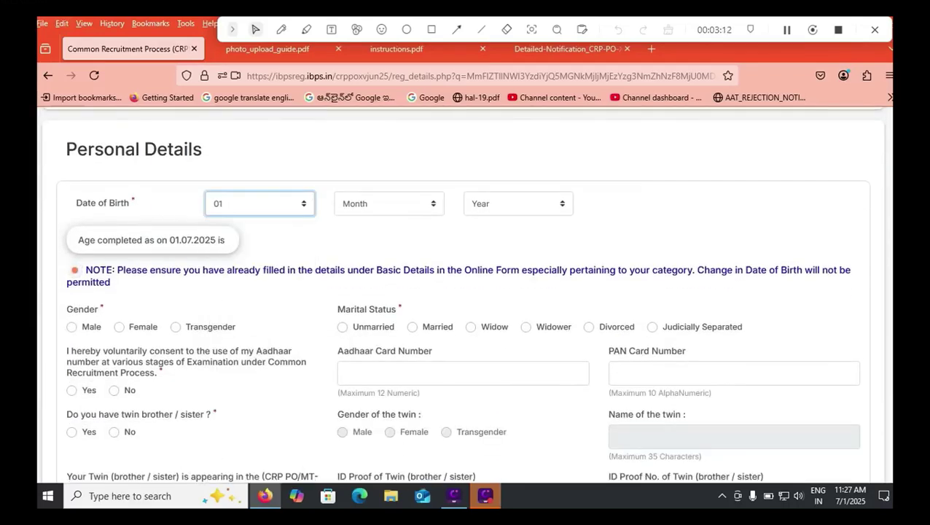
click(389, 204)
click(358, 258)
click(518, 203)
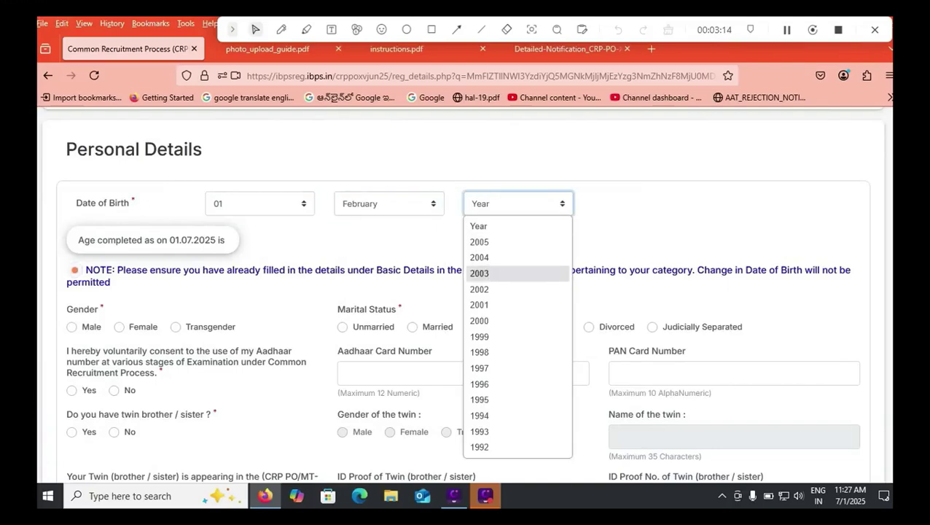
click(518, 321)
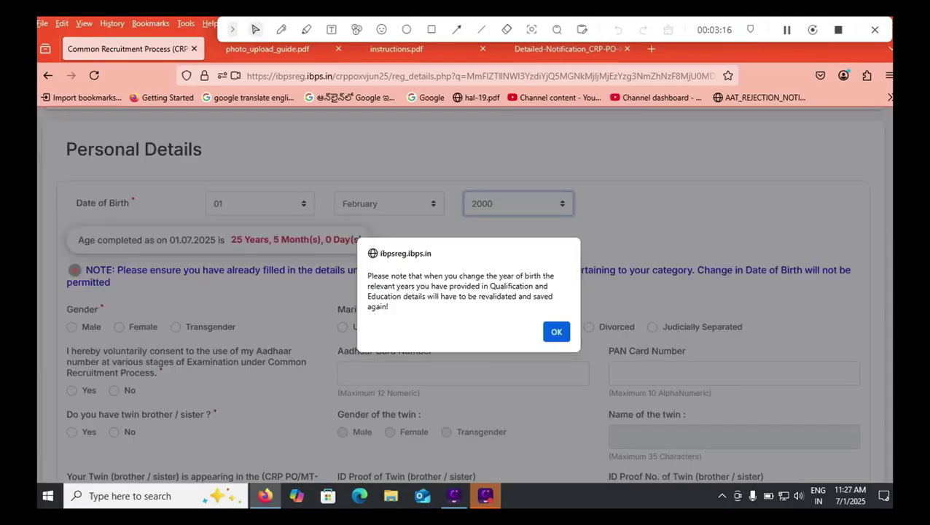
click(556, 332)
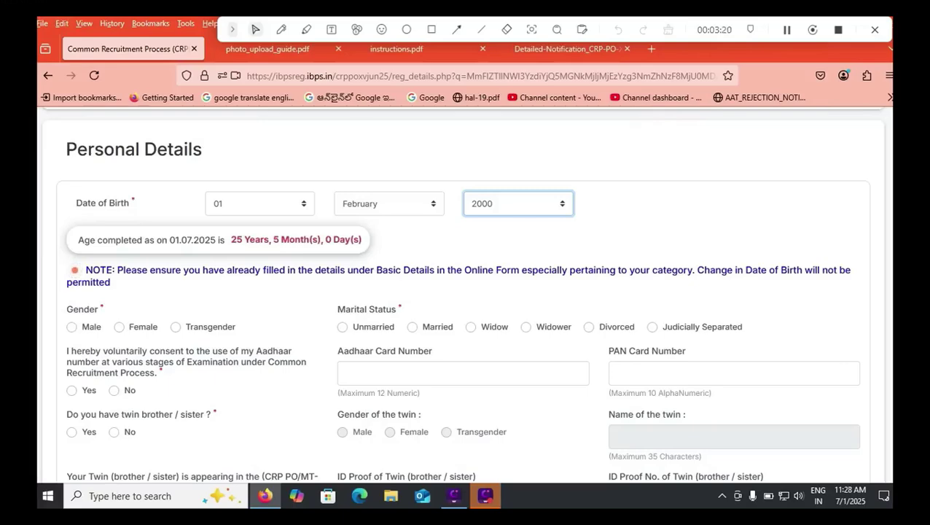
Review the minimum and maximum age and the upper age relaxation in the detailed notification PDF, then return to the application form.
key(ctrl+Page_Up)
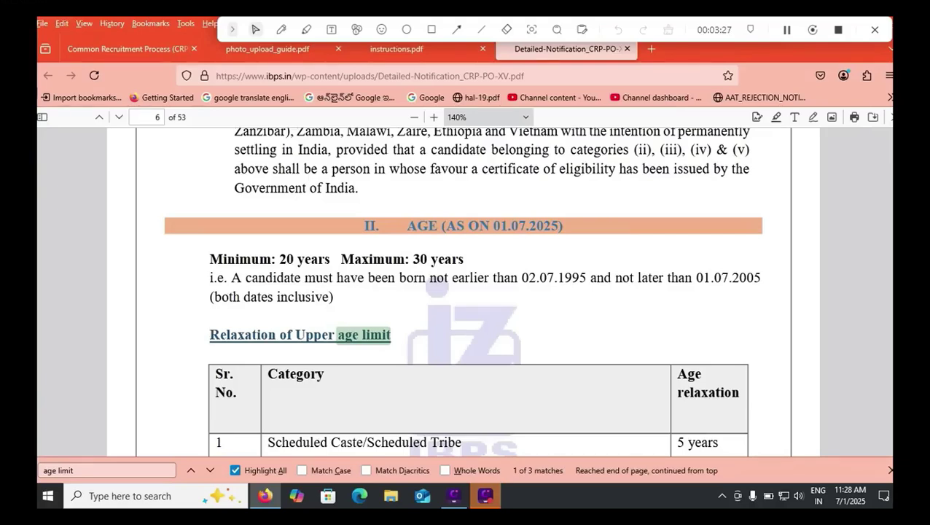
drag(278, 258, 456, 258)
click(456, 259)
scroll(466, 292, down, 2)
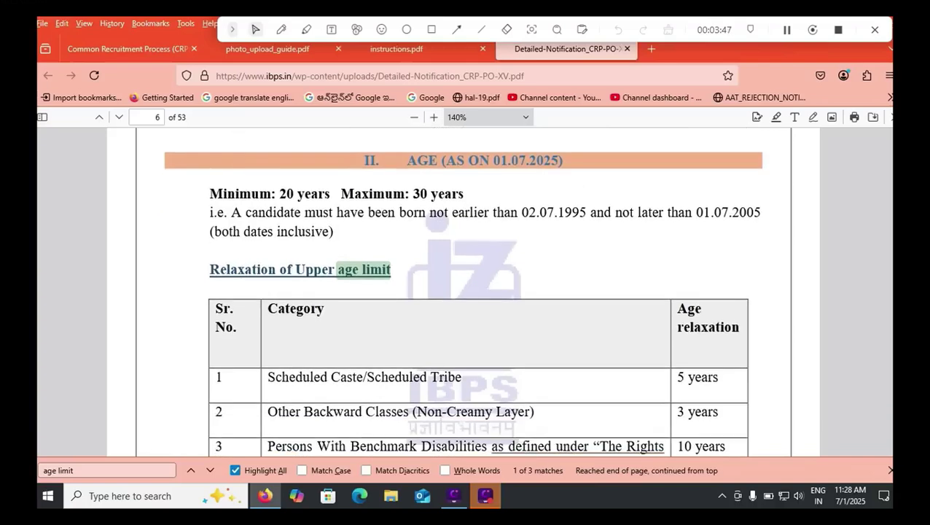
click(124, 48)
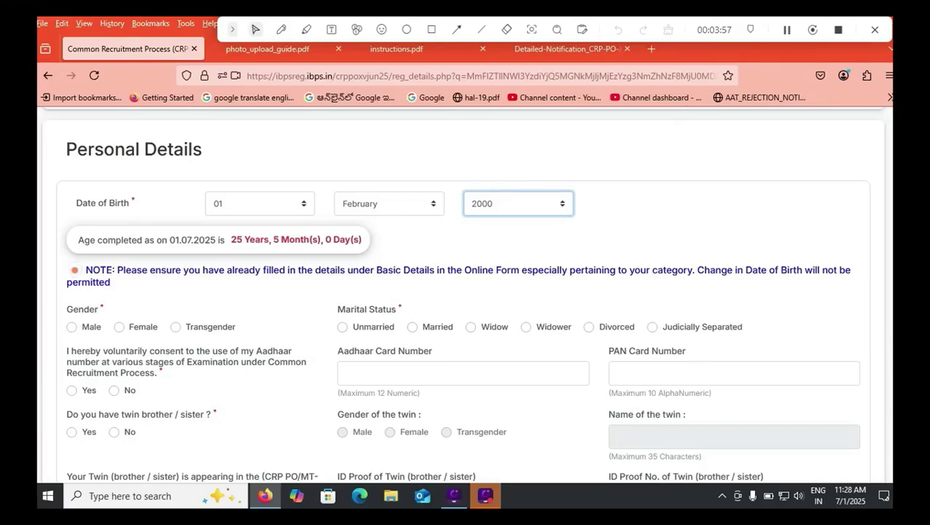
Set gender to Male and marital status to Unmarried, answer Yes to the Aadhaar consent and No to having a twin.
click(71, 326)
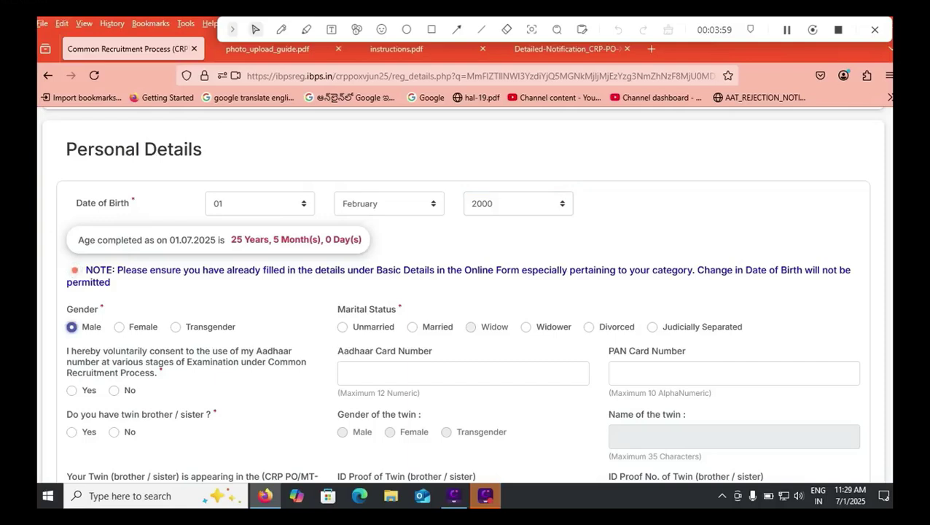
click(341, 327)
click(71, 391)
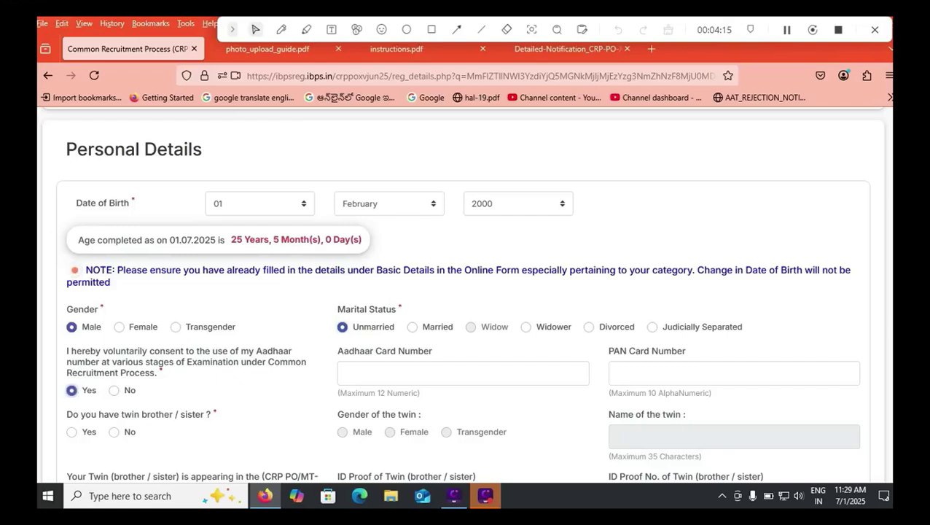
key(Tab)
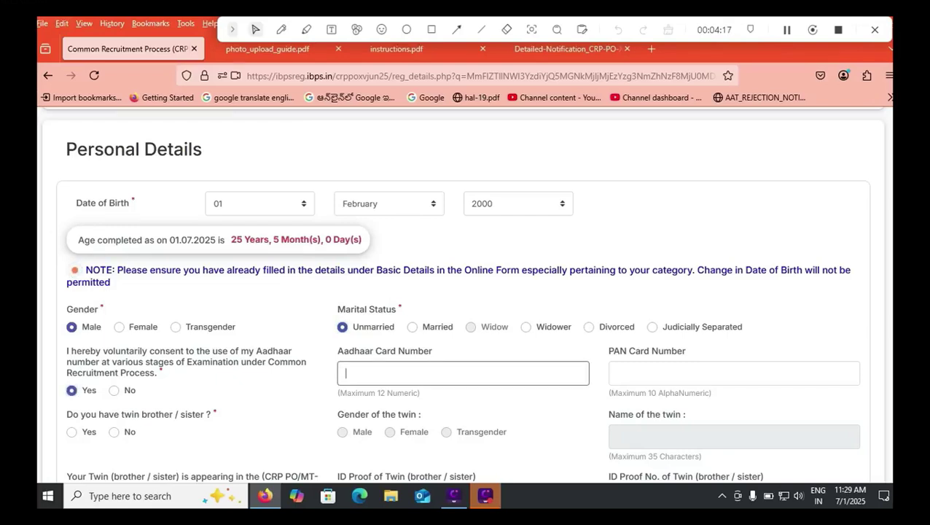
key(Tab)
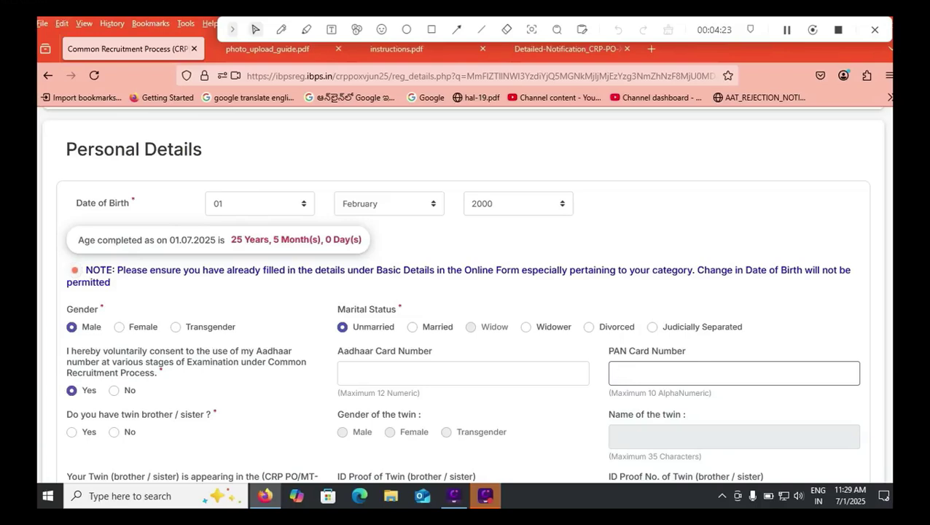
click(114, 431)
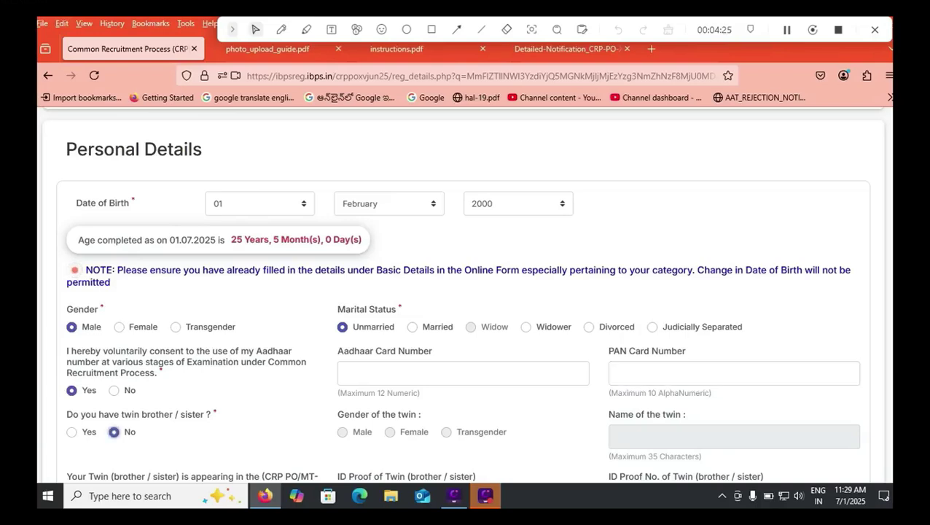
Enter the father's name and the mother's name in Personal Details.
scroll(466, 291, down, 3)
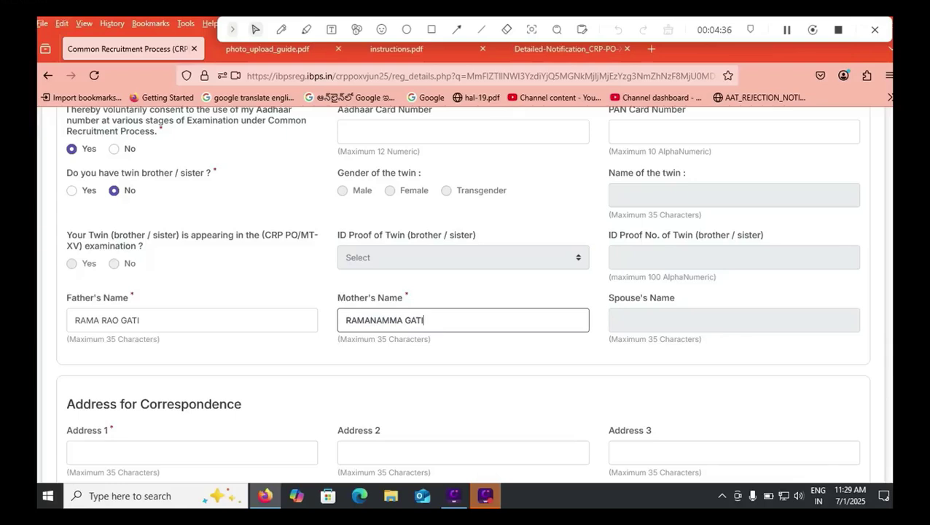
scroll(463, 292, down, 5)
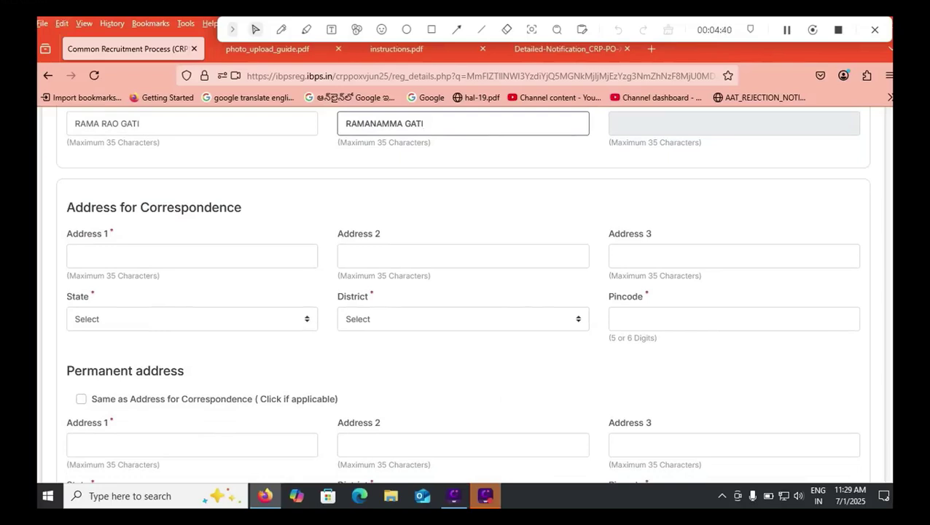
Set the correspondence address state to ANDHRA PRADESH and its district to Tirupati.
click(463, 256)
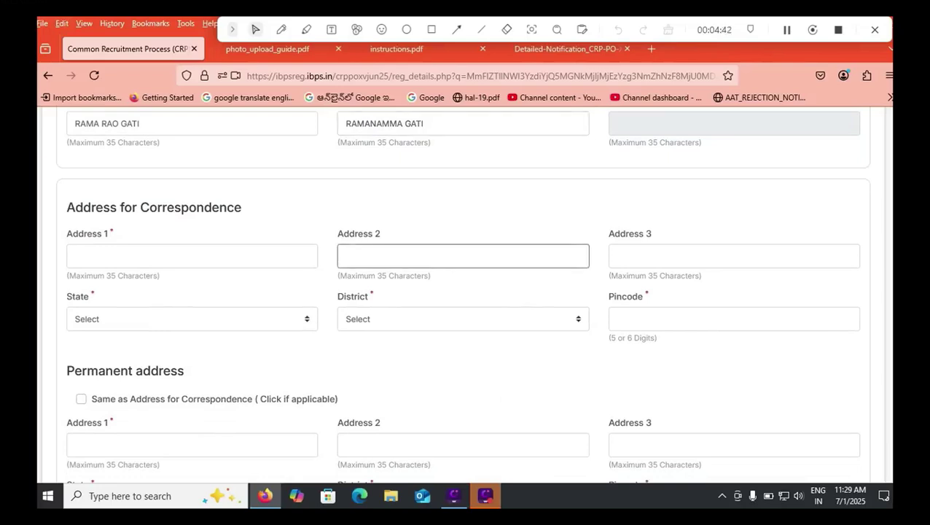
click(191, 319)
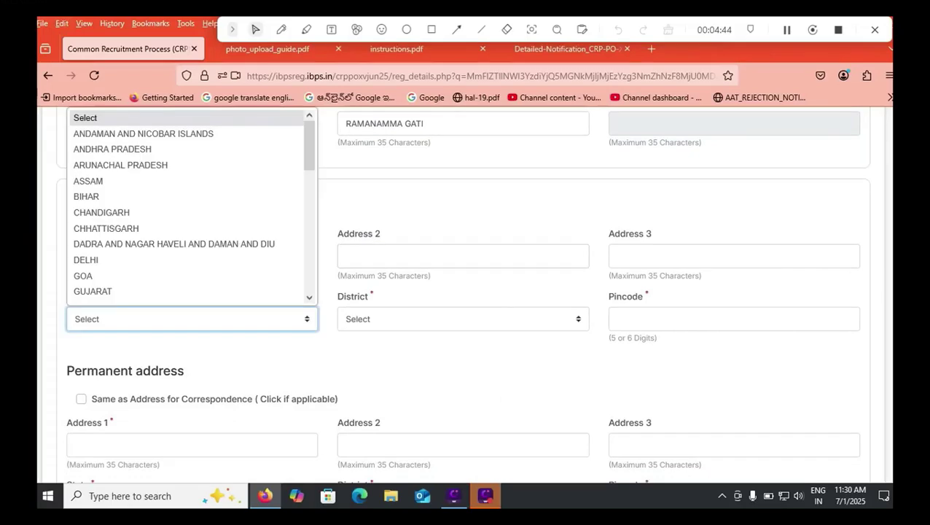
click(109, 149)
click(463, 319)
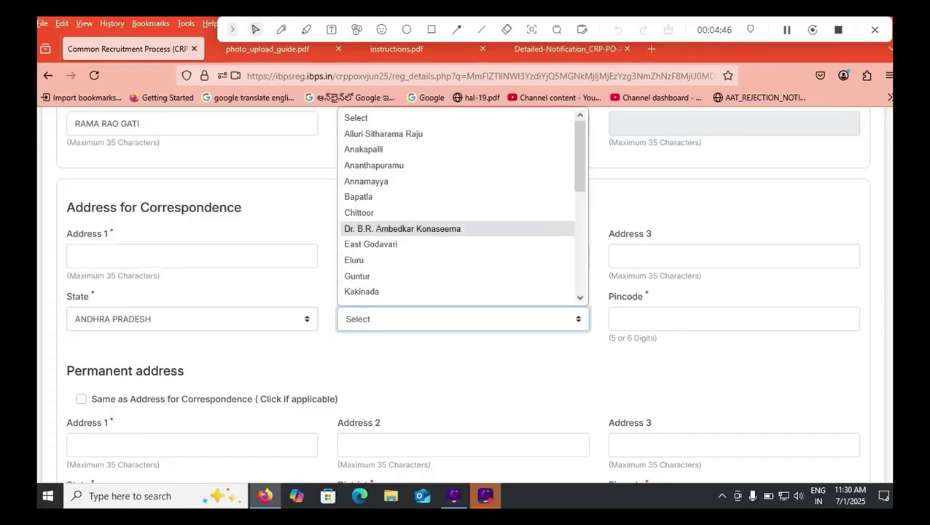
scroll(459, 208, down, 5)
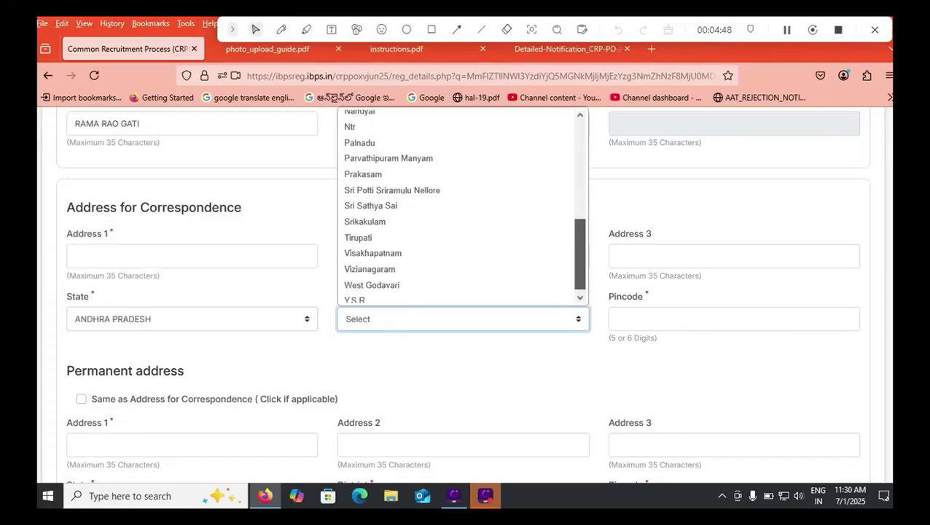
click(358, 231)
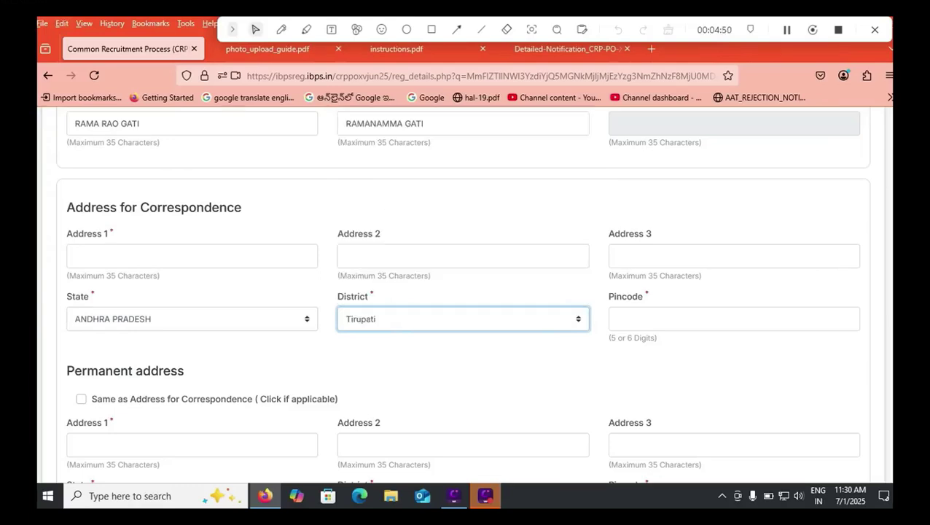
click(734, 319)
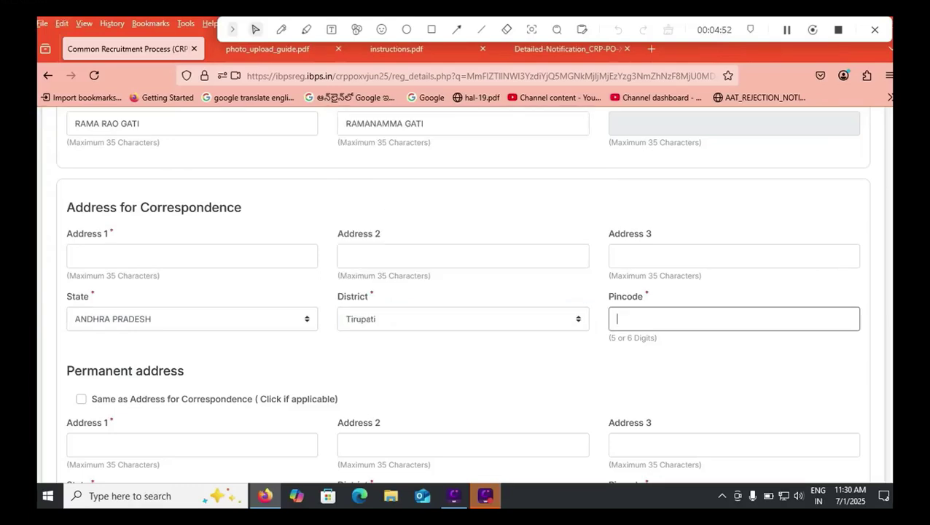
Mark the permanent address as same as the correspondence address and choose Correspondence Address for GST invoicing.
click(81, 399)
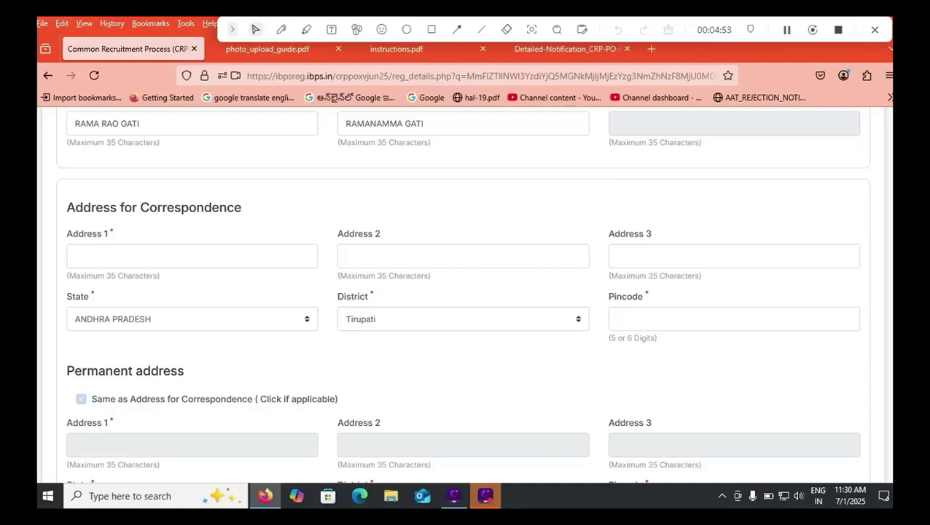
scroll(463, 292, down, 5)
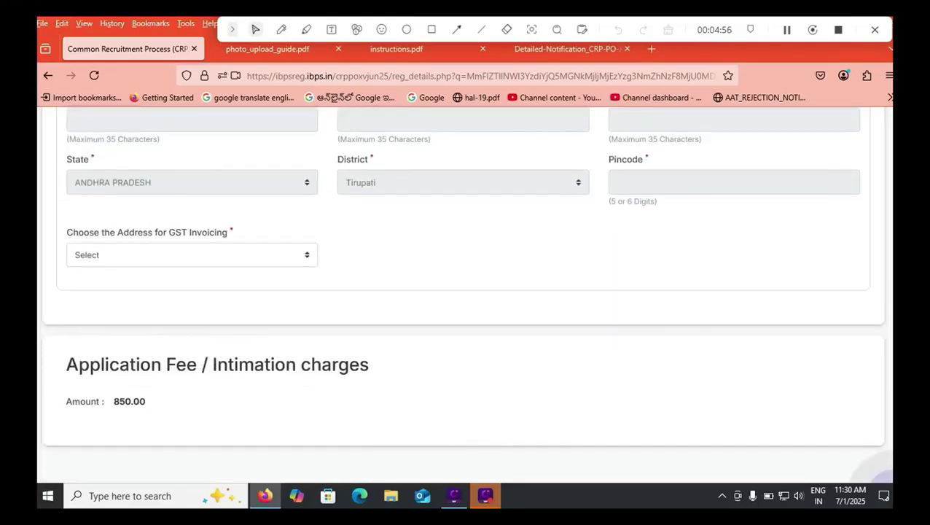
click(192, 254)
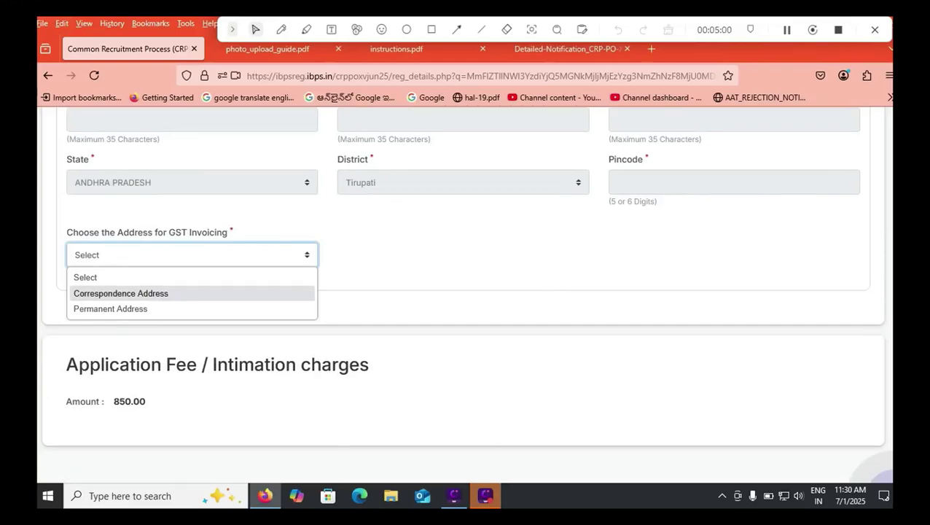
click(120, 293)
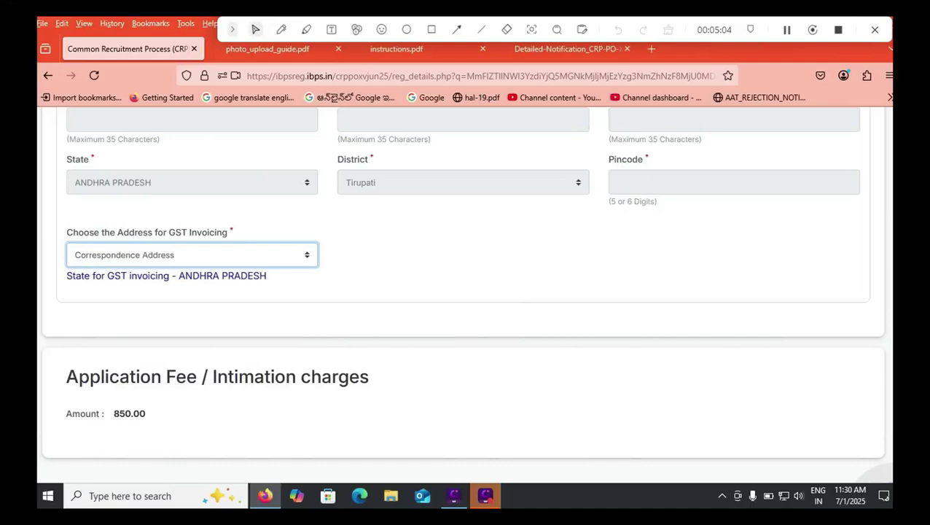
scroll(466, 292, down, 3)
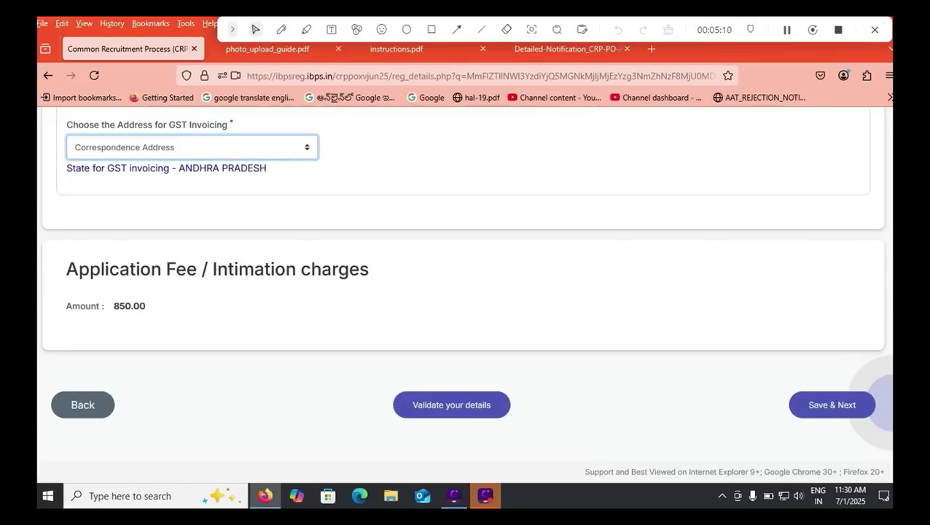
Review the application fee for each candidate category in the detailed notification PDF, then return to the application form.
key(ctrl+Tab)
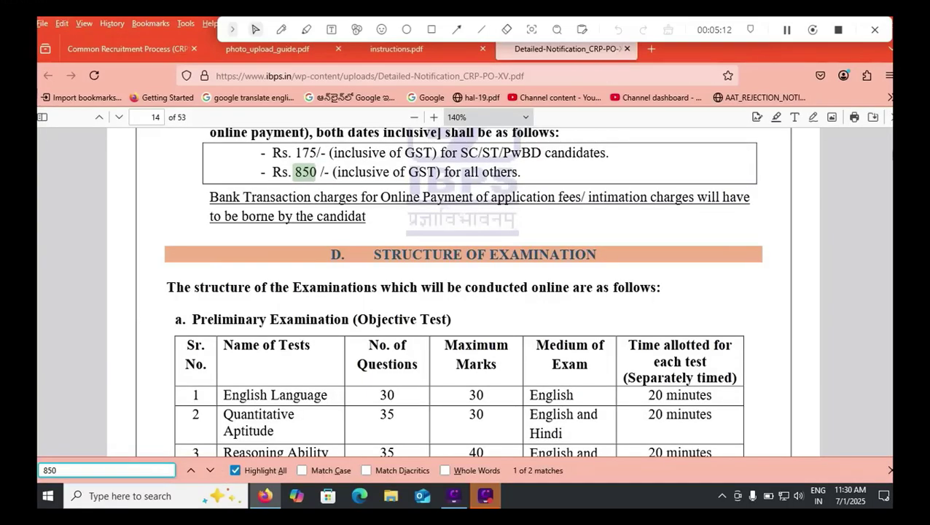
drag(280, 152, 315, 153)
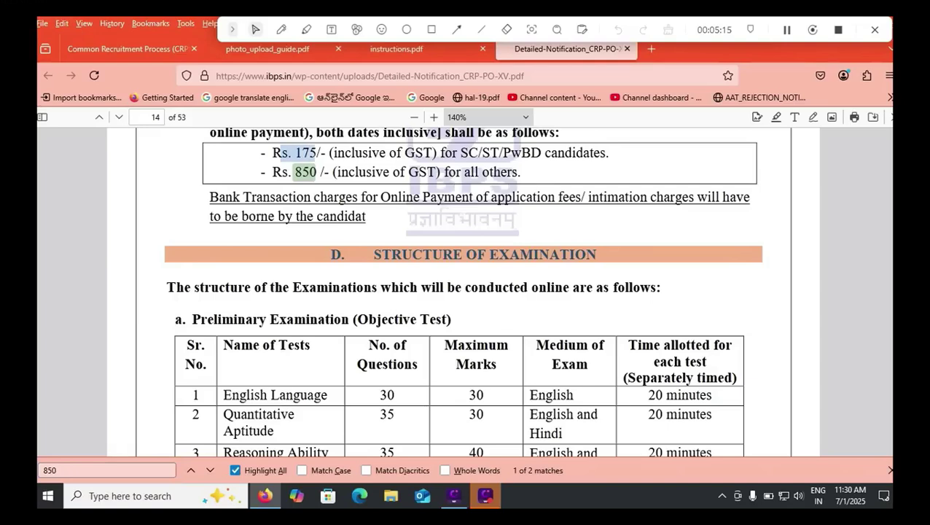
key(ctrl+Tab)
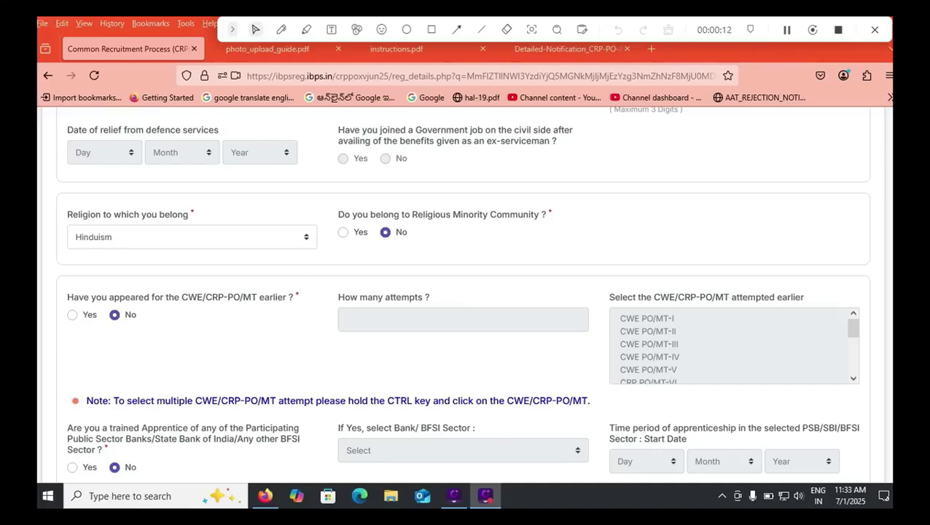
Try answering Yes to having appeared for CWE/CRP-PO/MT earlier with 1 attempt at CWE PO/MT-III, then set the answer back to No.
click(72, 315)
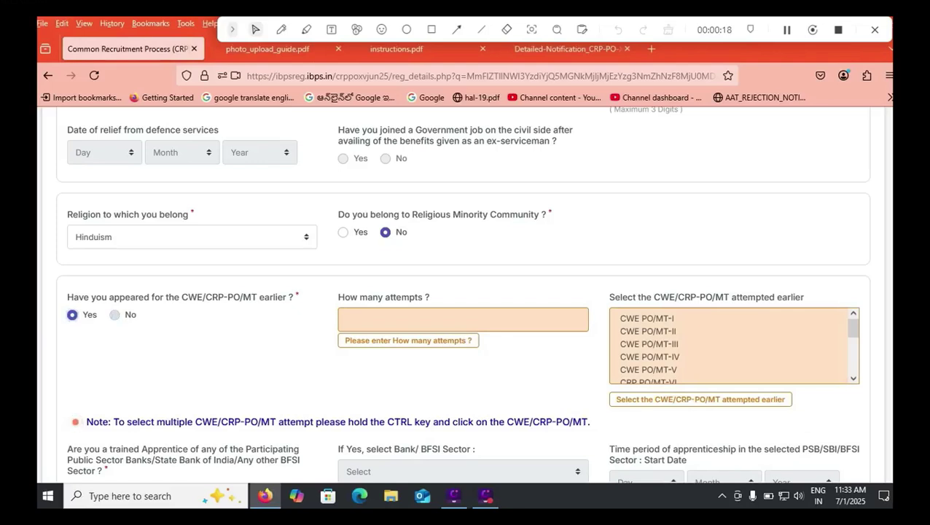
click(114, 314)
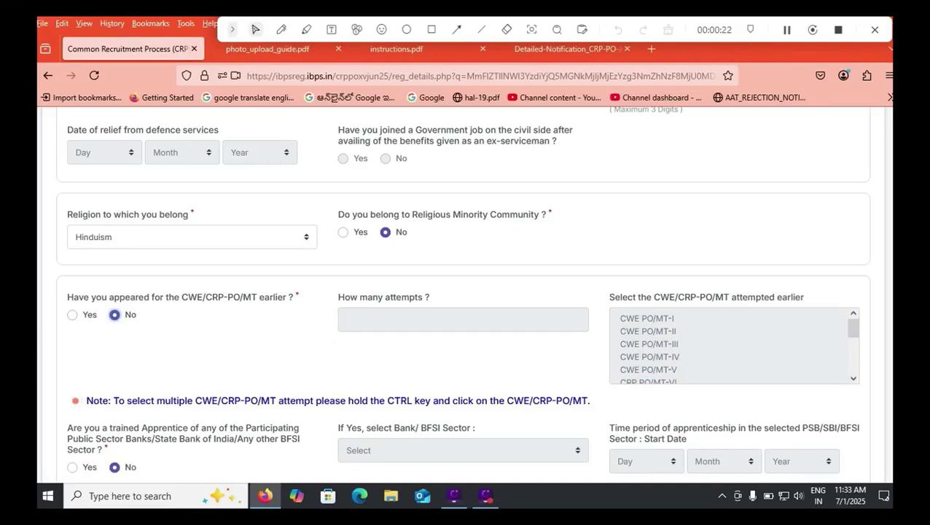
click(72, 314)
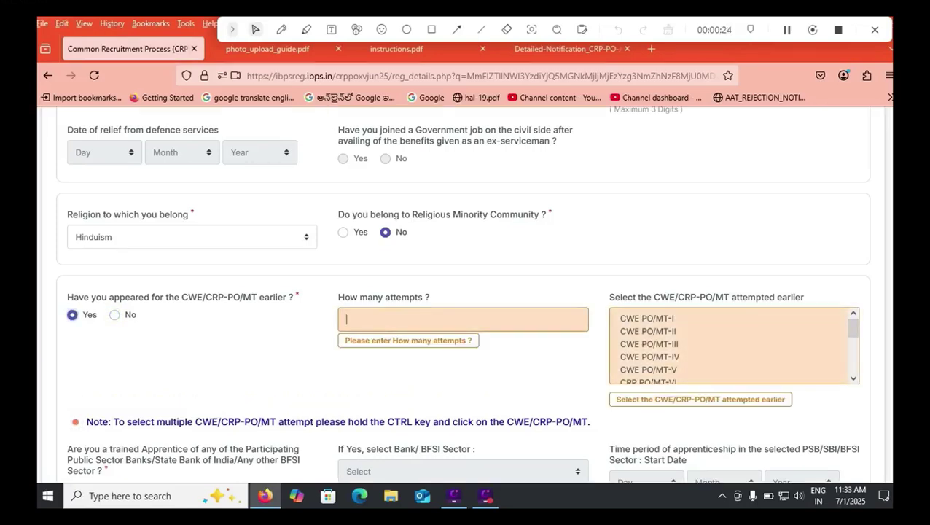
text(1)
click(648, 343)
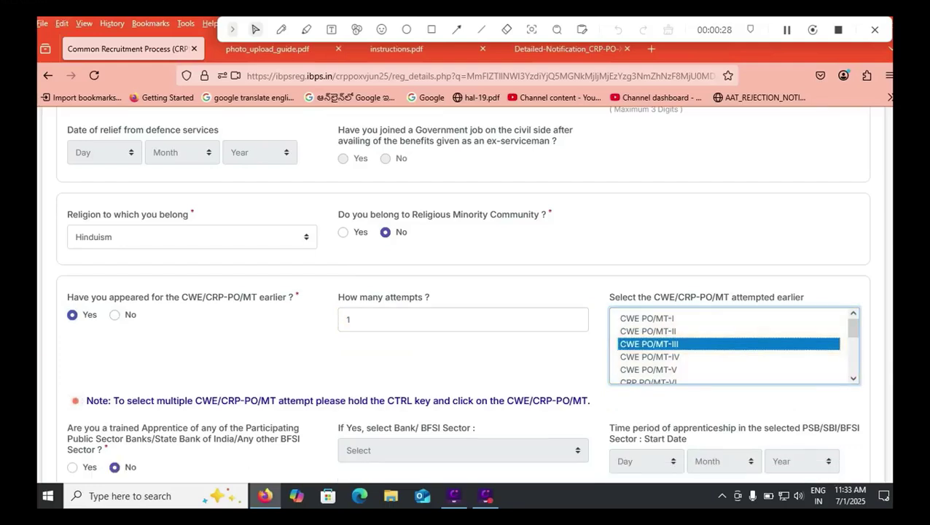
click(114, 314)
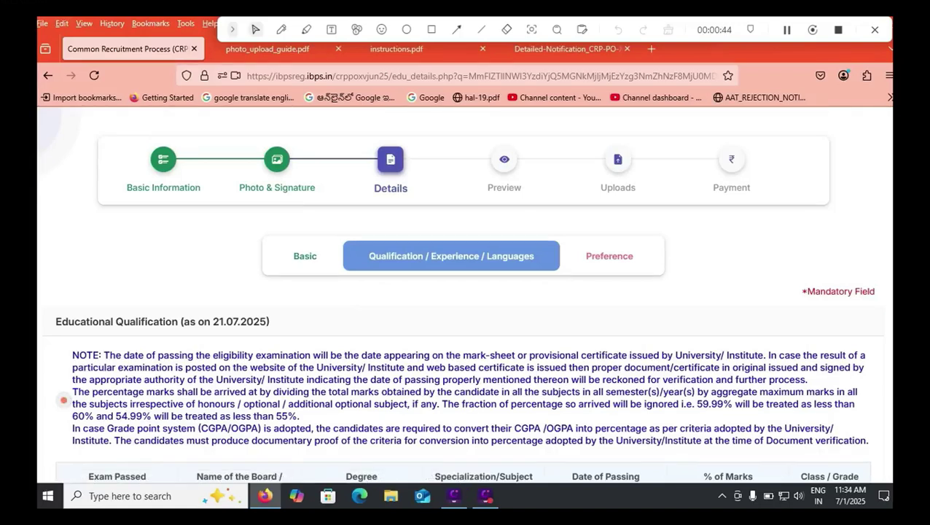
Review the Educational Qualification note on the form and the educational qualifications section of the detailed notification PDF.
scroll(462, 305, down, 1)
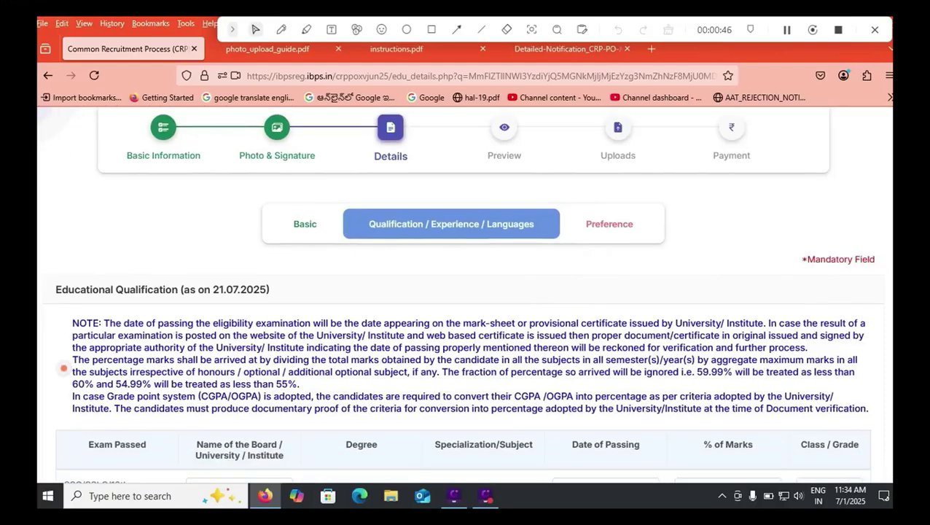
scroll(462, 305, down, 2)
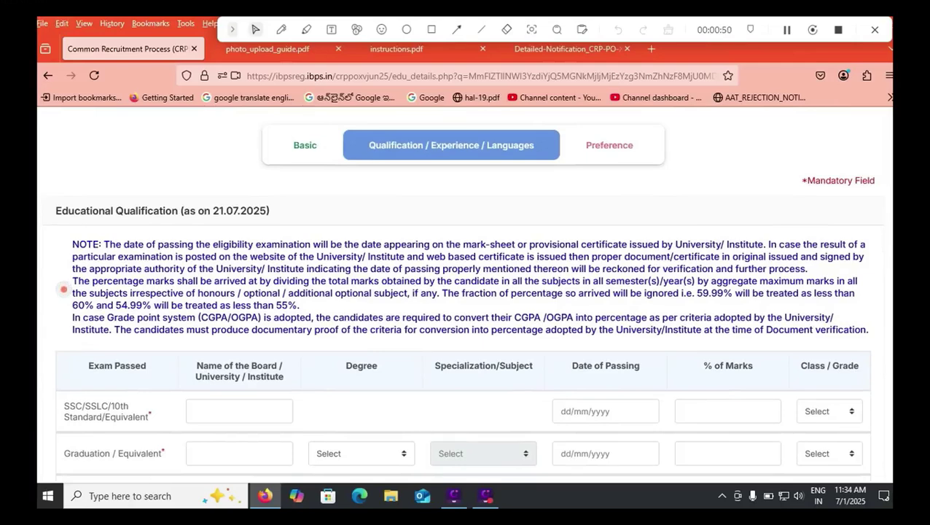
key(ctrl+shift+Tab)
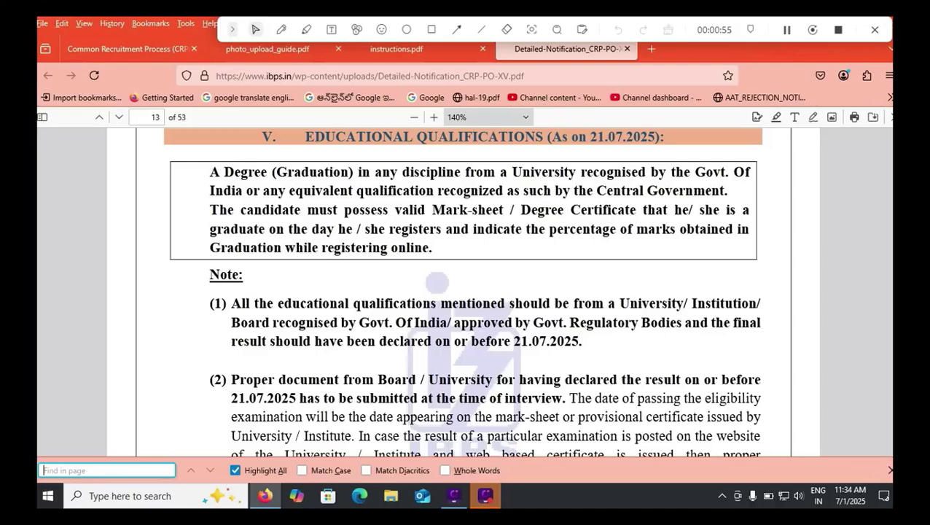
key(ctrl+Tab)
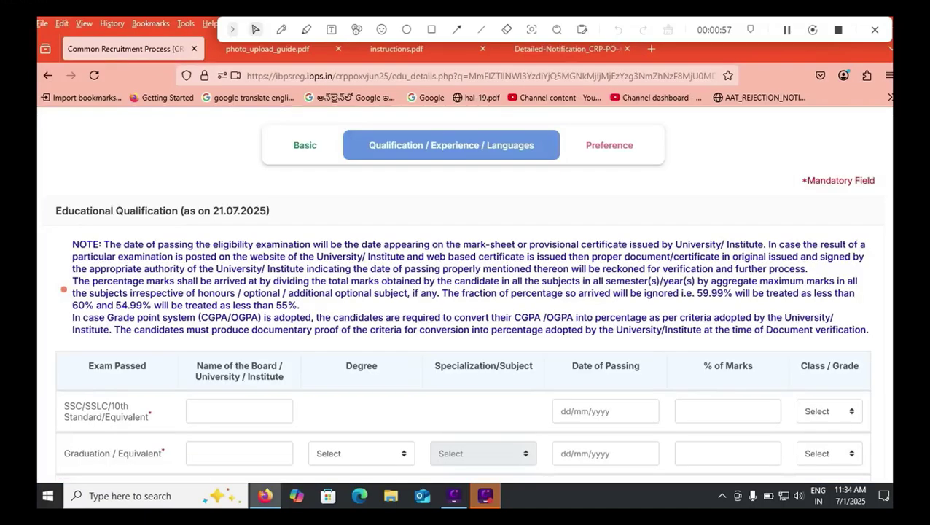
Enter CBSE in capitals as the board name in the SSC/SSLC/10th Standard row.
scroll(63, 289, down, 1)
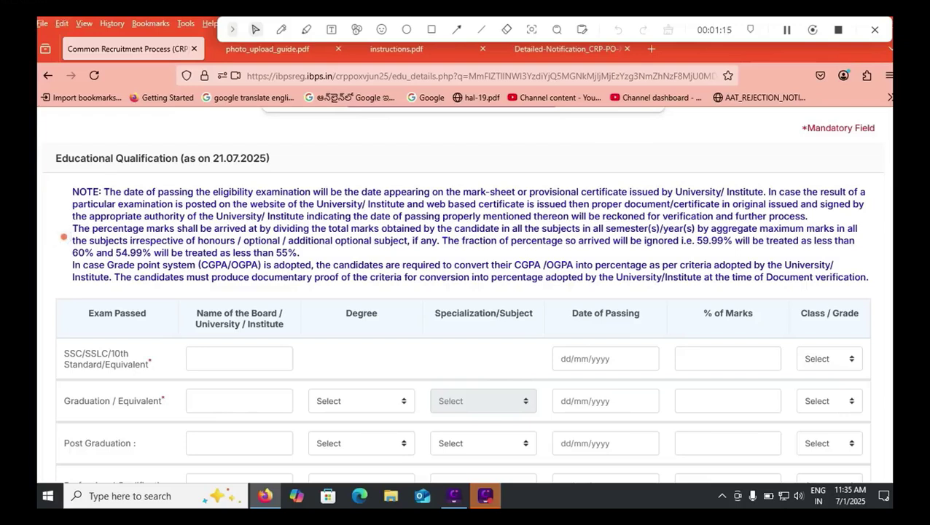
scroll(461, 292, down, 2)
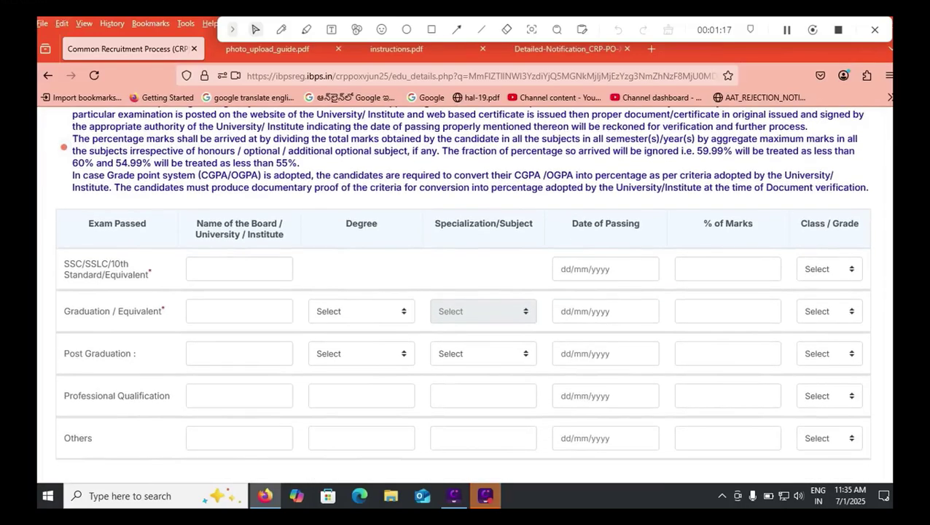
key(Tab)
text(cb)
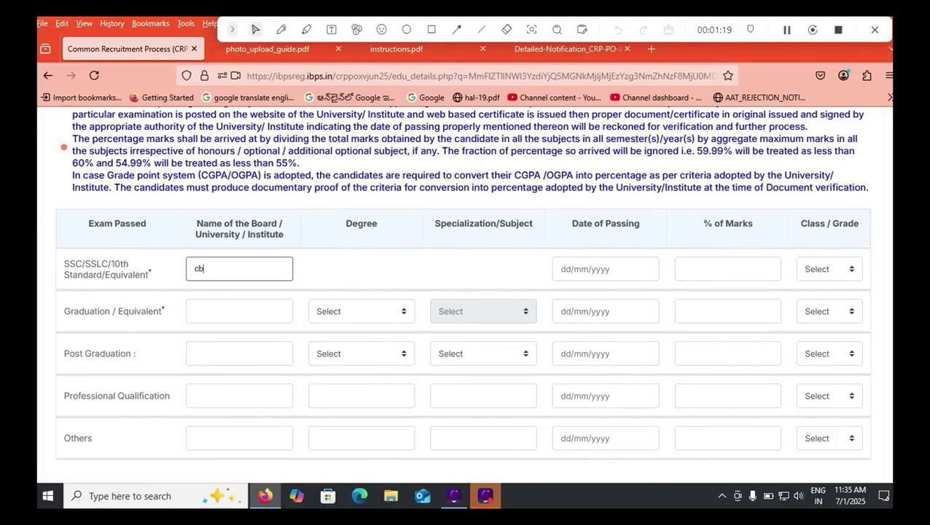
text(se)
key(Tab)
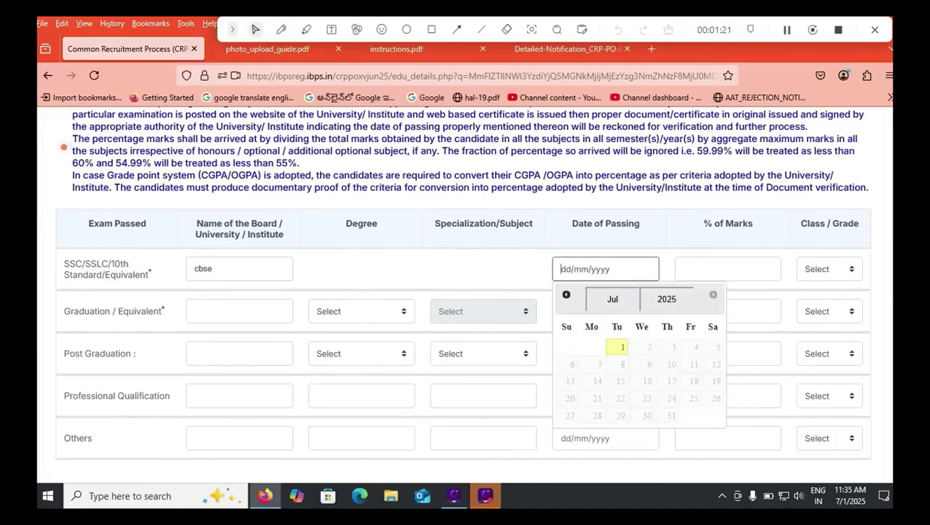
key(shift+Tab)
text(cbs)
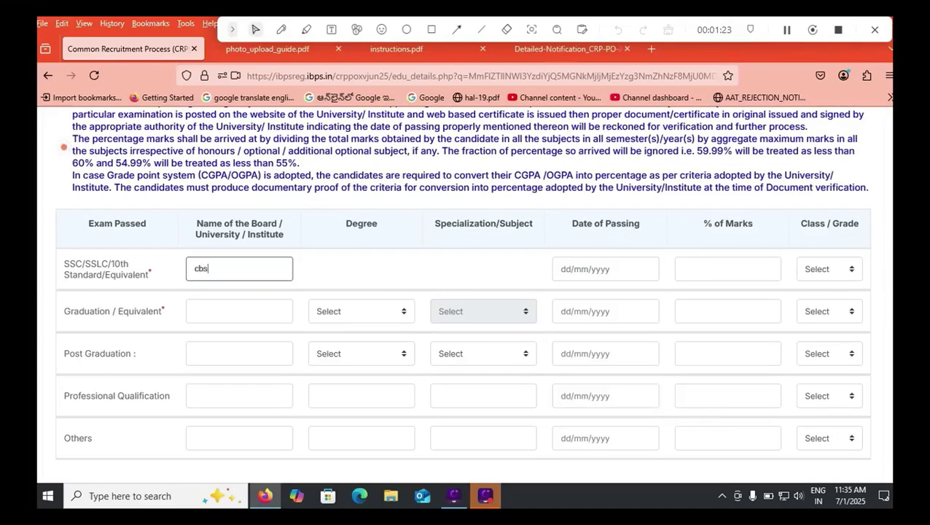
text(e)
key(BackSpace)
key(BackSpace)
key(BackSpace)
key(BackSpace)
text(C BS)
key(BackSpace)
key(BackSpace)
key(BackSpace)
text(BSE)
Set the date of passing in the SSC/SSLC/10th Standard row to 02/04/2015.
click(606, 269)
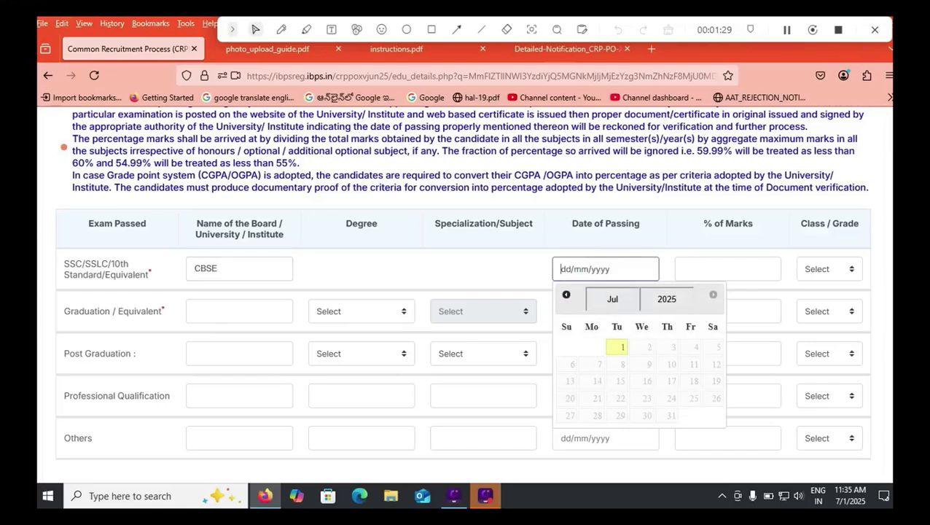
click(667, 298)
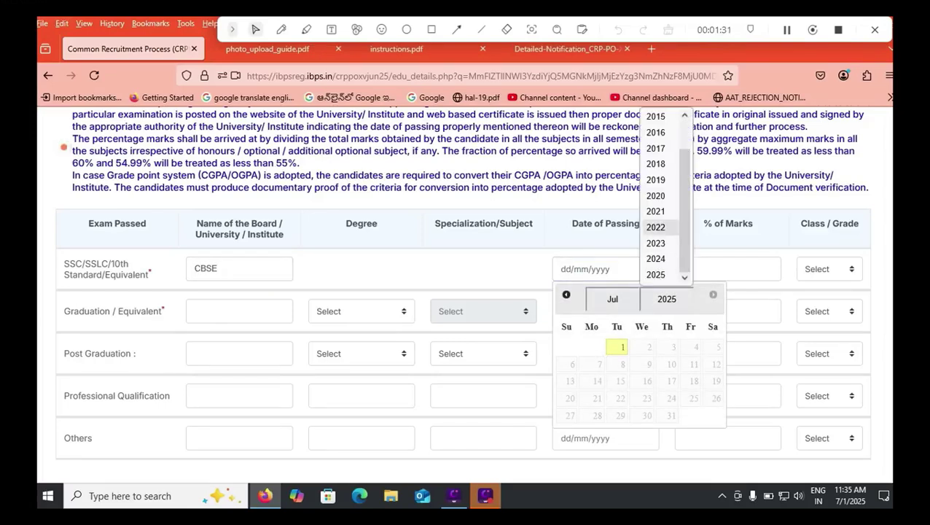
click(655, 116)
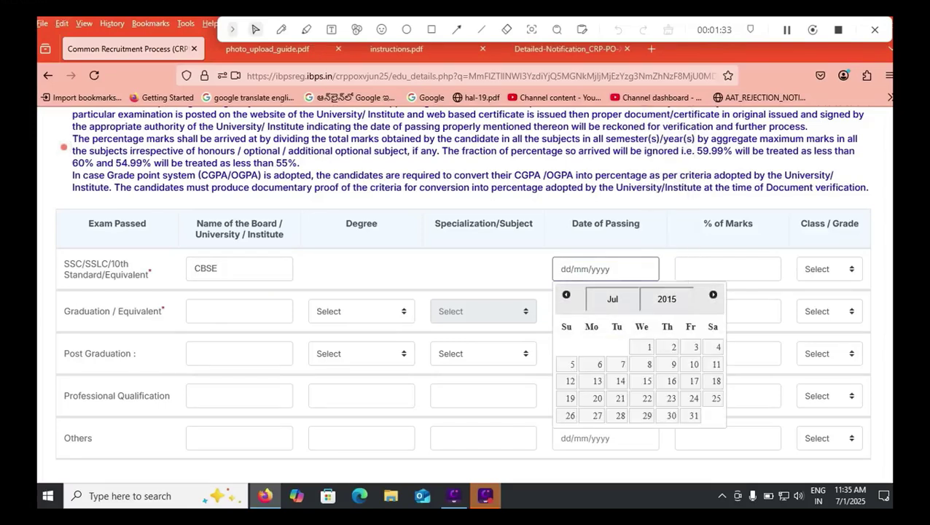
click(612, 299)
click(602, 164)
click(674, 347)
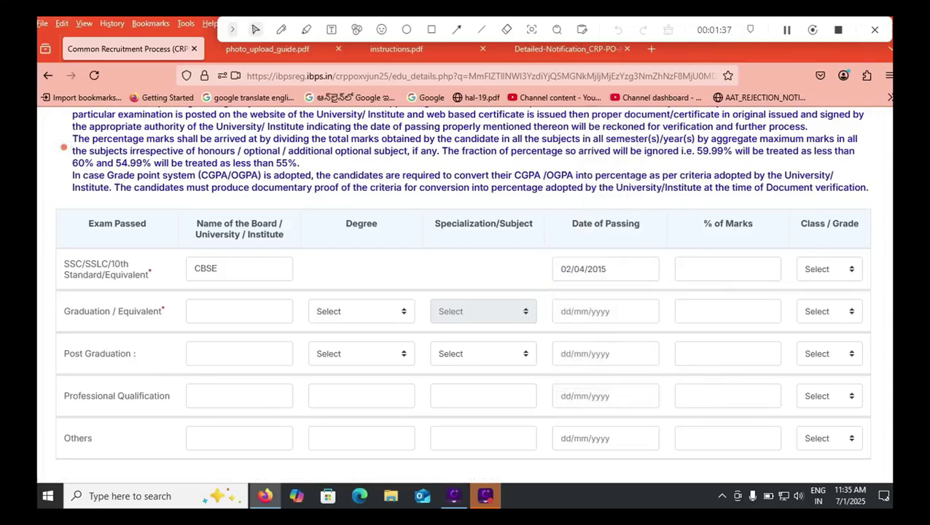
Enter 80.05 as the percentage of marks in the SSC/SSLC/10th Standard row and set the class to First Class.
text(80.05)
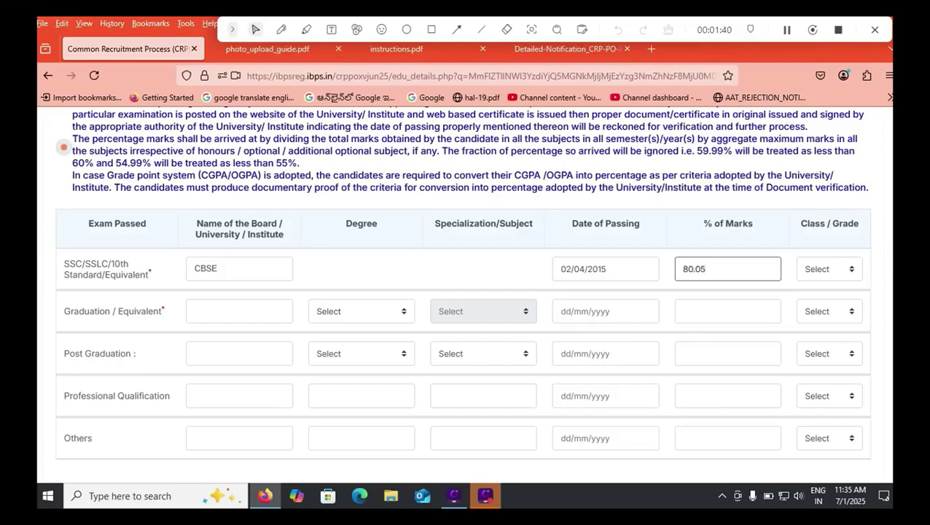
key(Tab)
key(alt+Down)
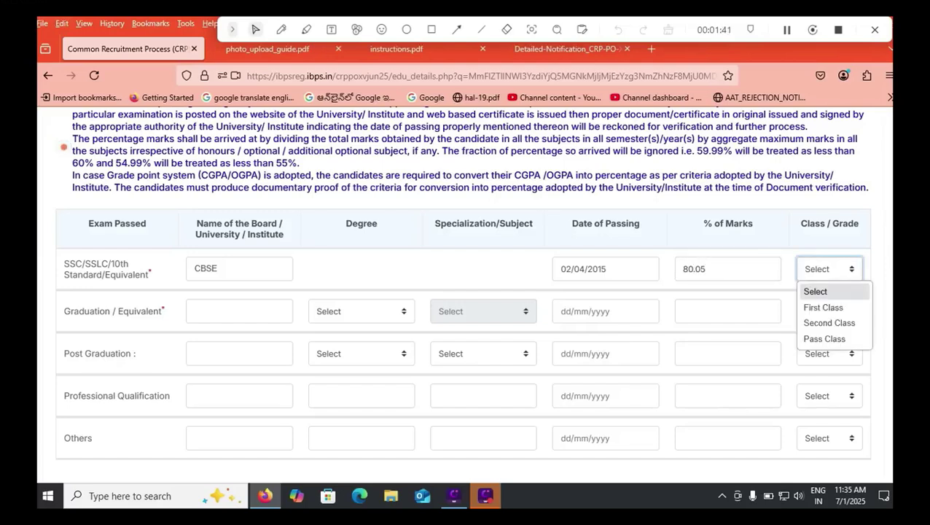
key(Down)
key(Return)
key(Tab)
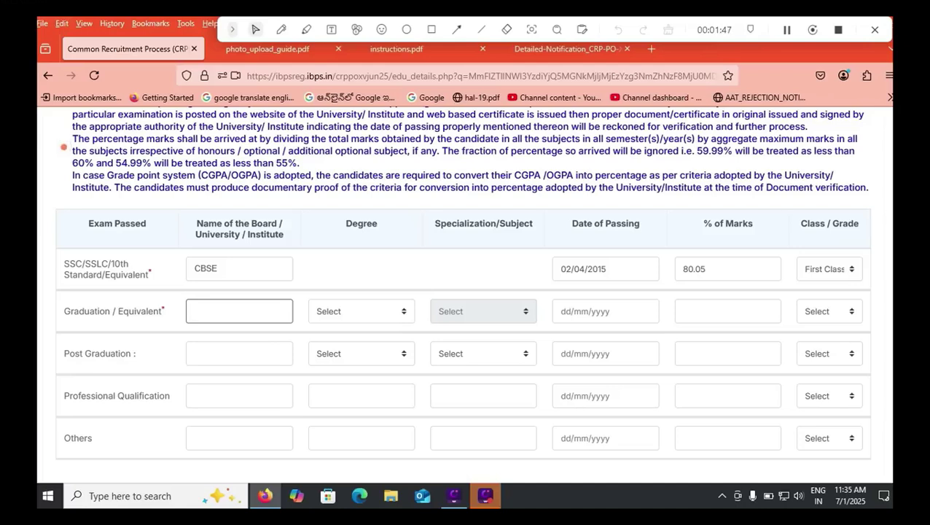
Review the degree options in the Graduation / Equivalent row and choose Engineering (BE)/(B.TECH).
click(361, 312)
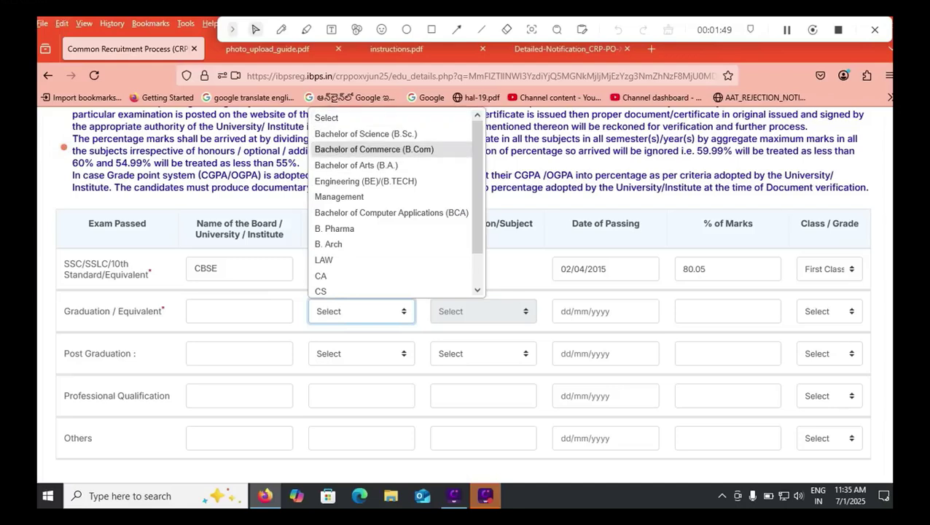
key(Down)
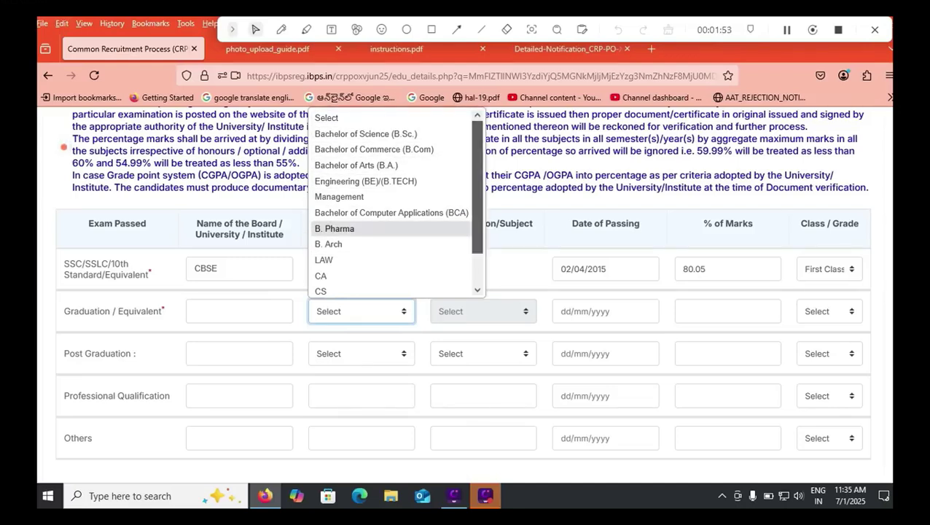
scroll(394, 201, down, 1)
key(Down)
key(Down)
key(Down)
key(Down)
key(Down)
key(Down)
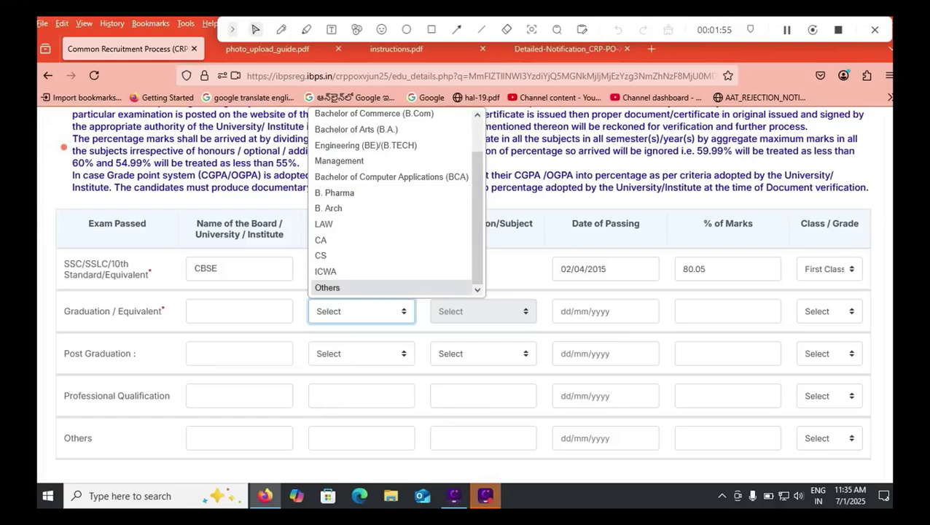
key(Up)
key(Up)
key(Up)
key(Up)
key(Up)
key(Up)
key(Up)
key(Up)
key(Up)
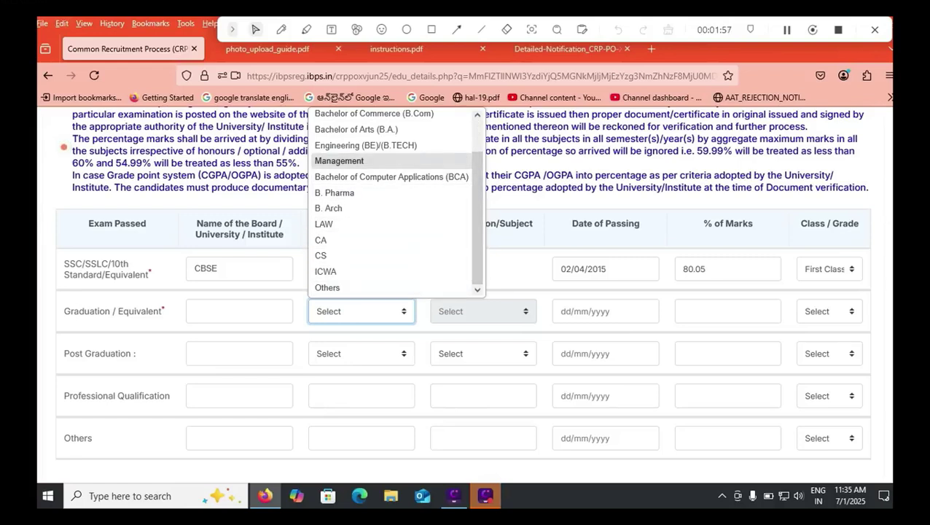
key(Escape)
key(e)
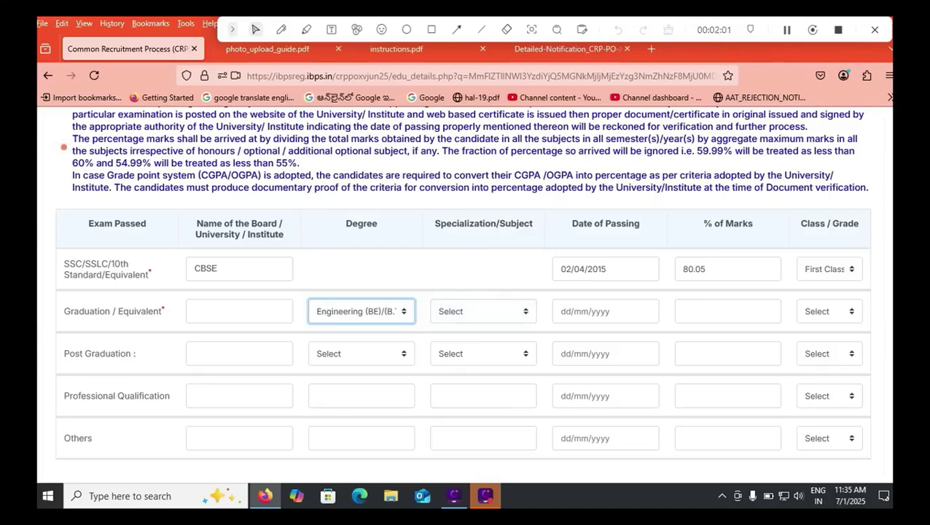
Enter NAGARJUNA UNIVERSITY as the university in the Graduation row and set the specialization to Computer Science Engineering.
key(shift+Tab)
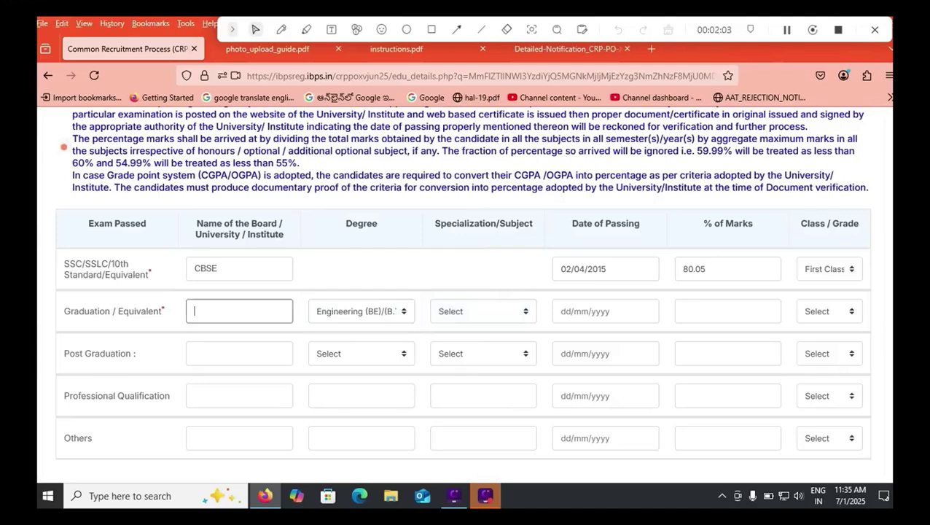
text(NAGARJUNA UNIVERSITY)
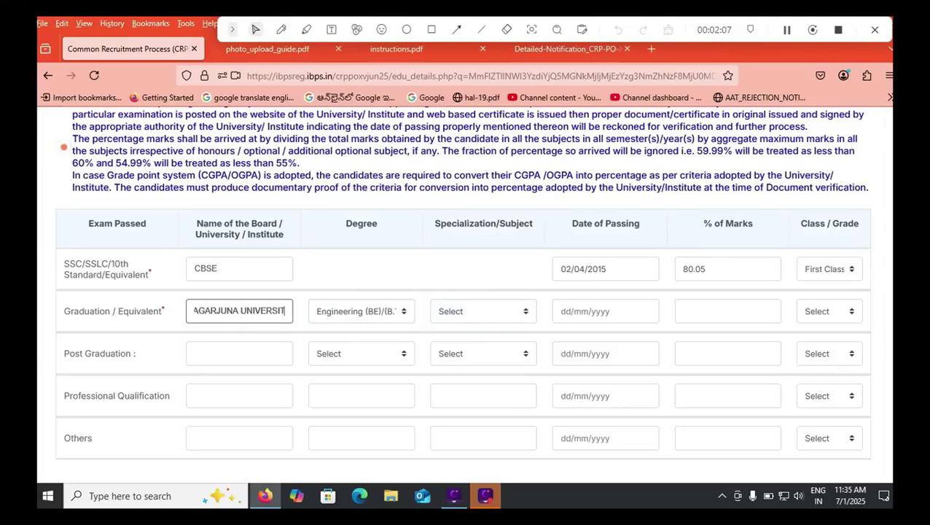
key(Tab)
key(Tab)
click(484, 311)
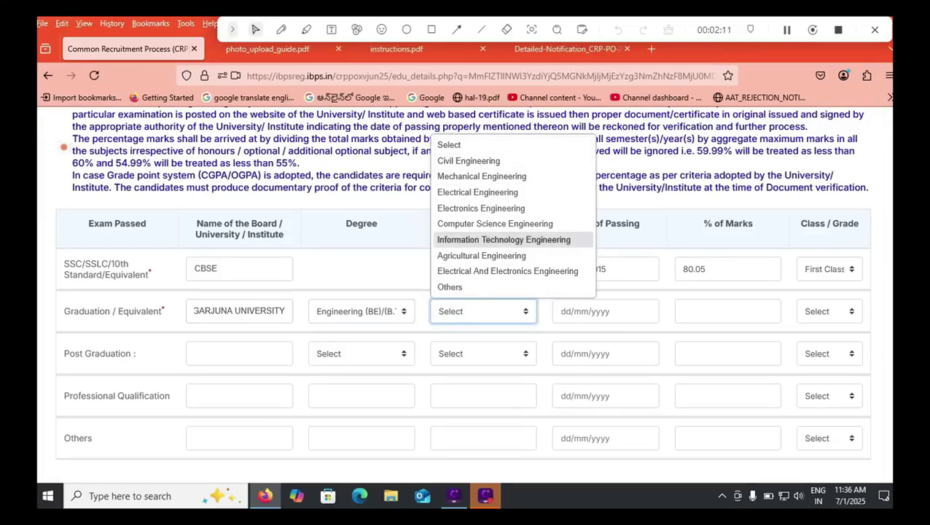
click(494, 224)
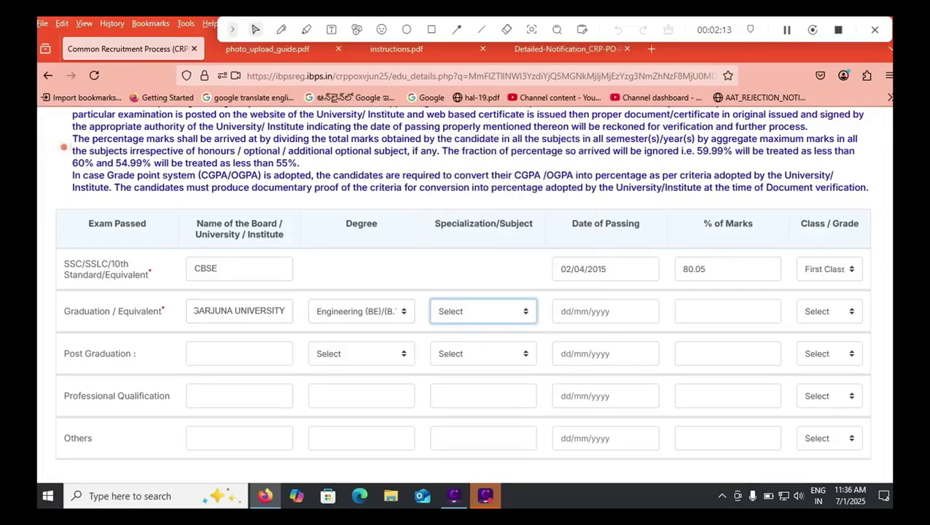
Set the date of passing in the Graduation / Equivalent row to 06/07/2022.
click(594, 311)
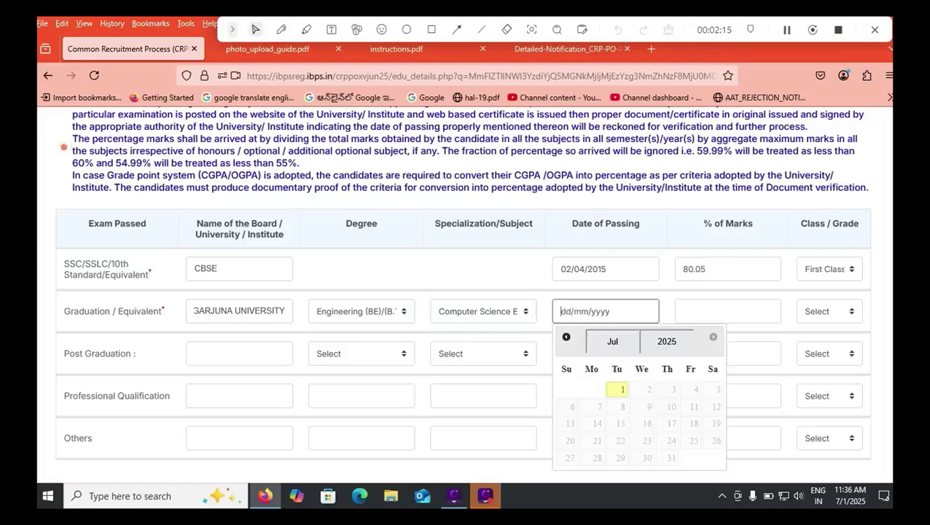
click(666, 341)
key(Up)
key(Up)
key(Up)
key(Return)
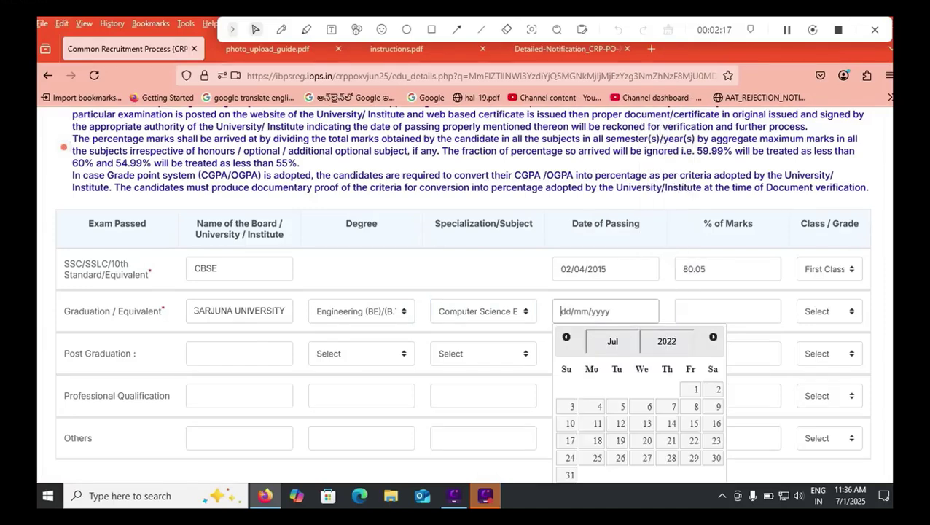
click(645, 406)
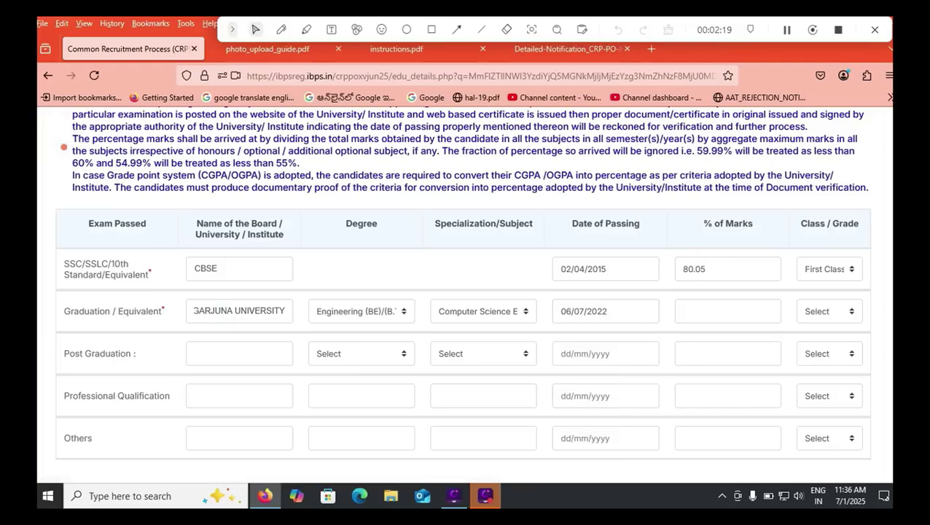
Enter 75.15 as the percentage of marks in the Graduation row and set the class to First Class.
click(728, 311)
text(75.15)
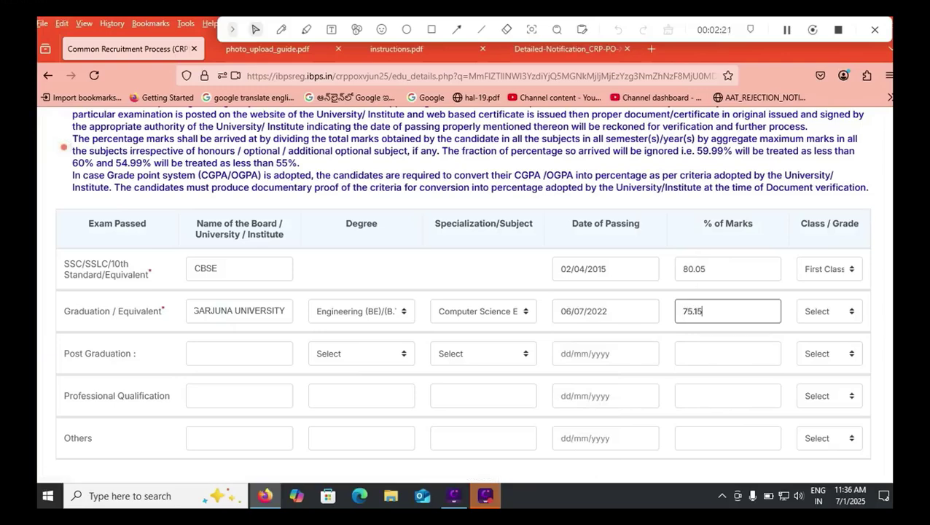
key(Tab)
key(alt+Down)
key(Down)
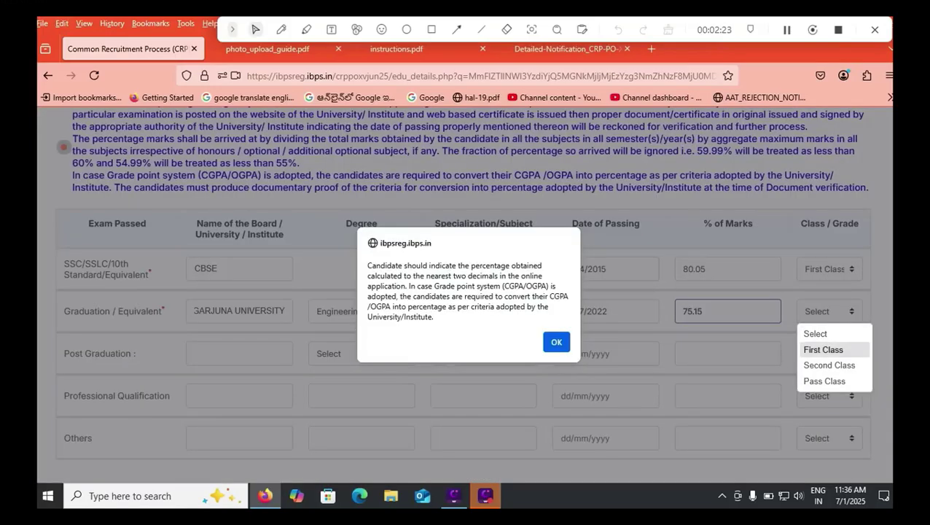
key(Return)
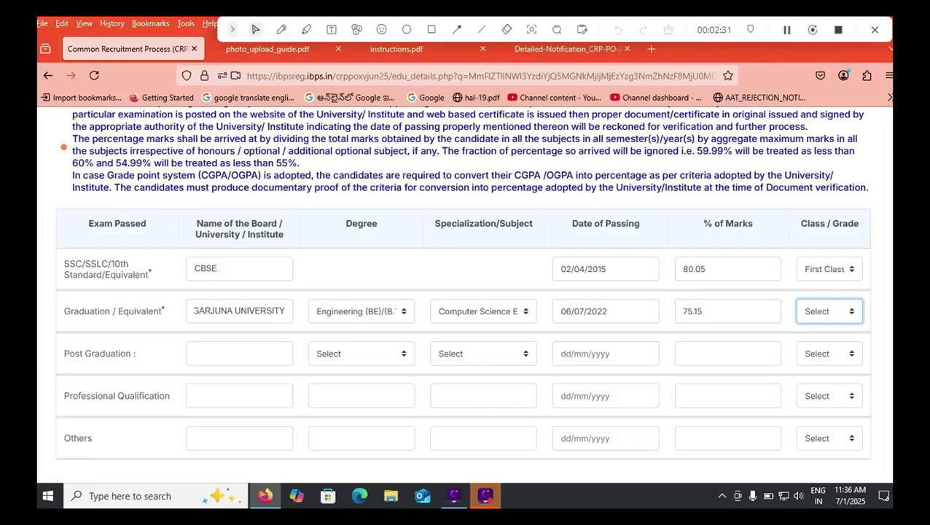
key(alt+Down)
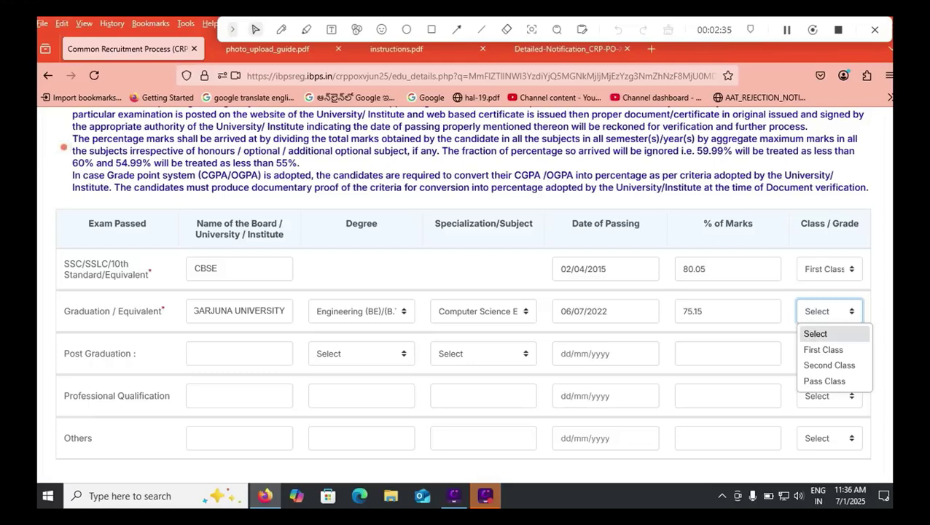
key(Down)
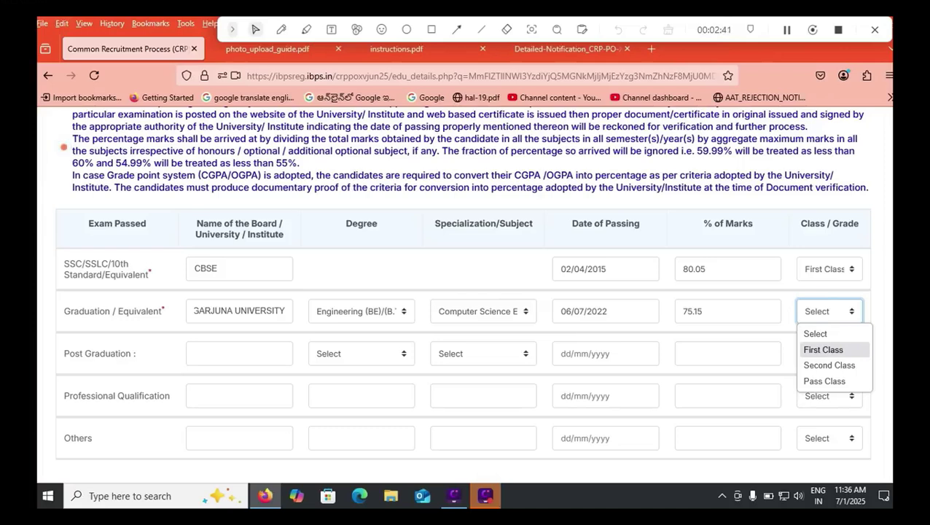
key(Return)
Look through the degree options offered in the Post Graduation row without choosing one.
scroll(63, 147, down, 2)
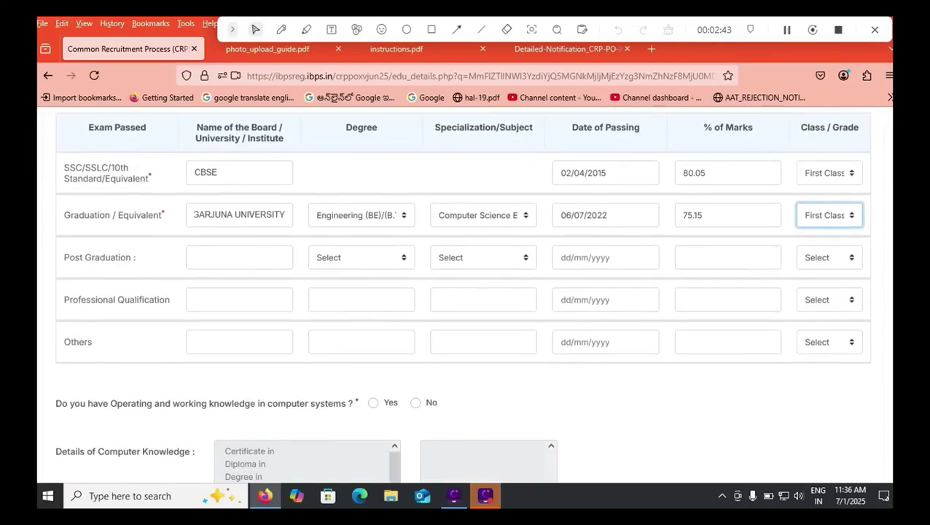
key(Tab)
key(Tab)
key(alt+Down)
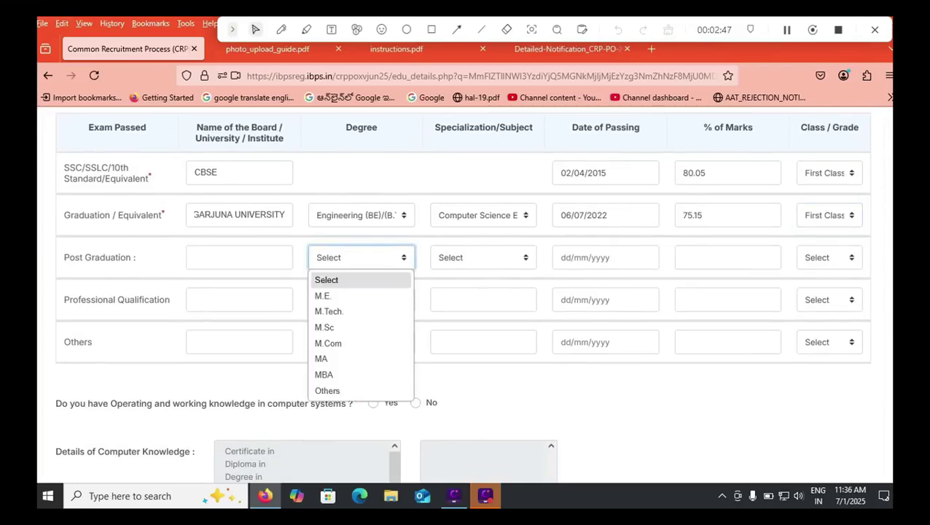
key(Down)
key(Escape)
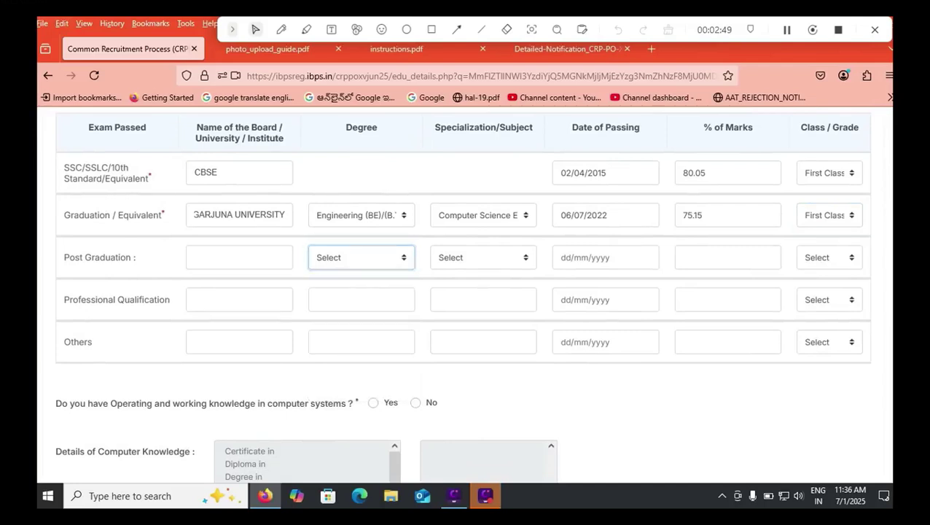
Answer Yes to having operating and working knowledge in computer systems.
scroll(465, 291, down, 3)
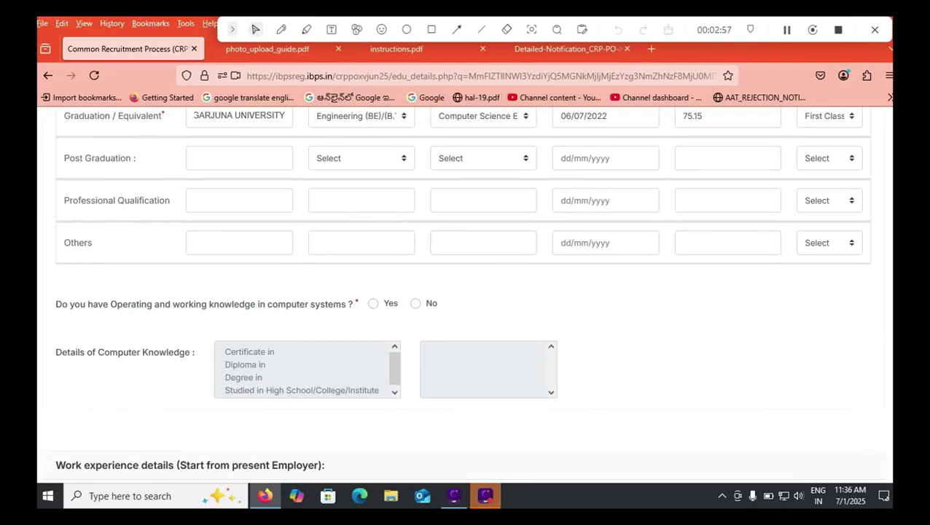
click(373, 304)
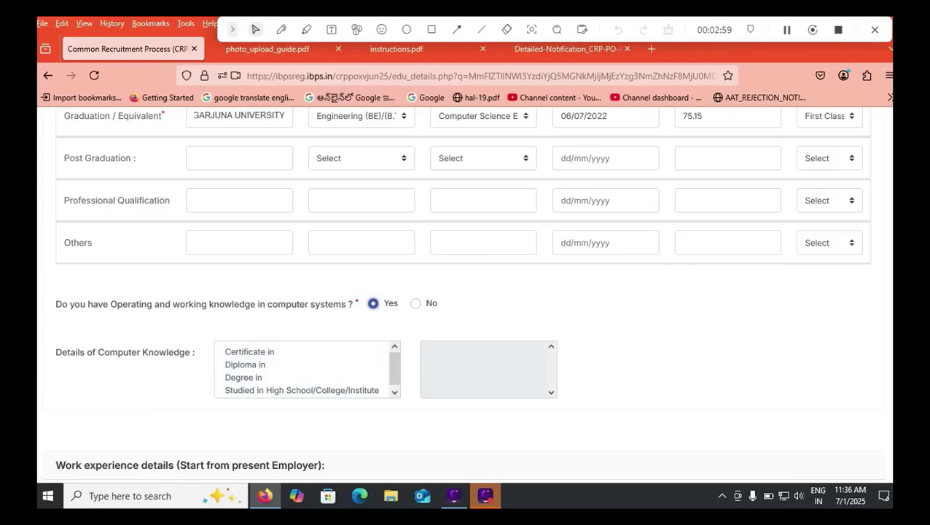
key(Tab)
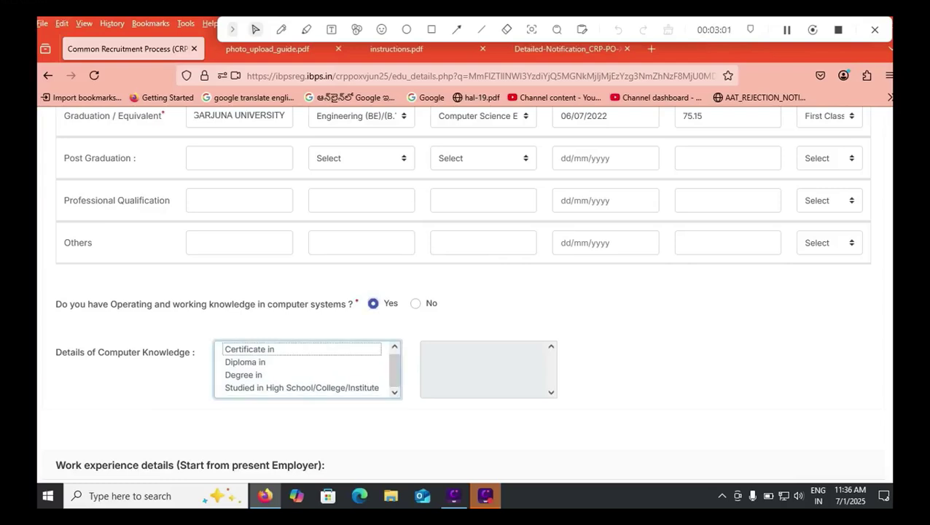
In Other Details, answer Yes to online Pre-Exam Training and No to any prosecution, detention or conviction by a court.
scroll(467, 291, down, 4)
scroll(462, 303, down, 1)
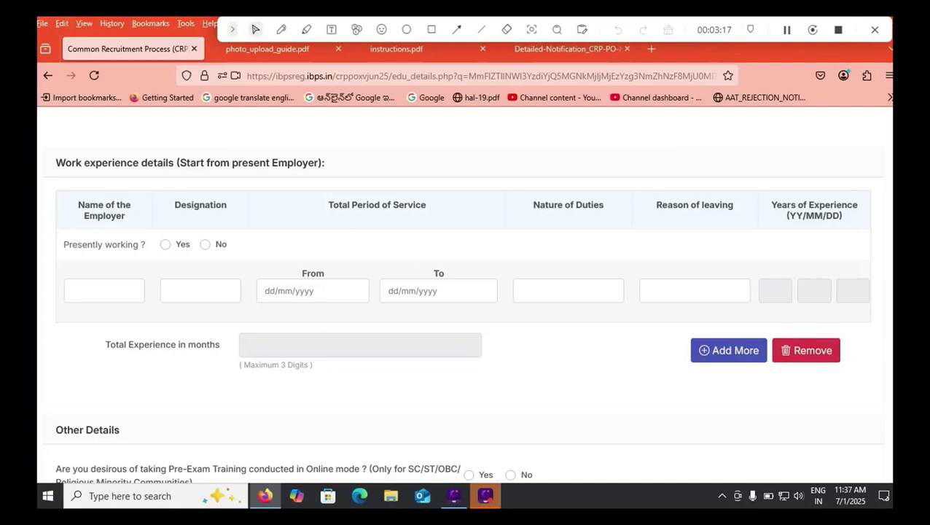
scroll(465, 306, down, 3)
scroll(465, 306, down, 1)
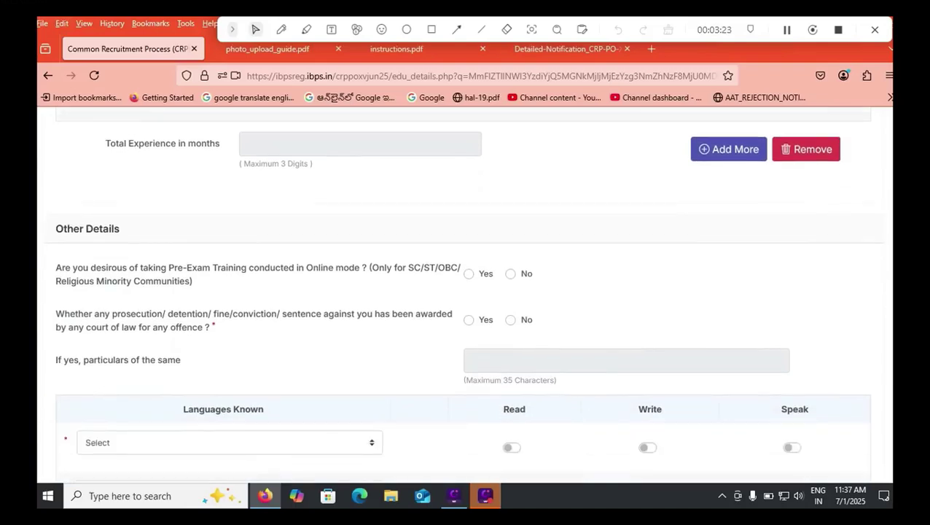
click(469, 274)
click(511, 273)
click(468, 273)
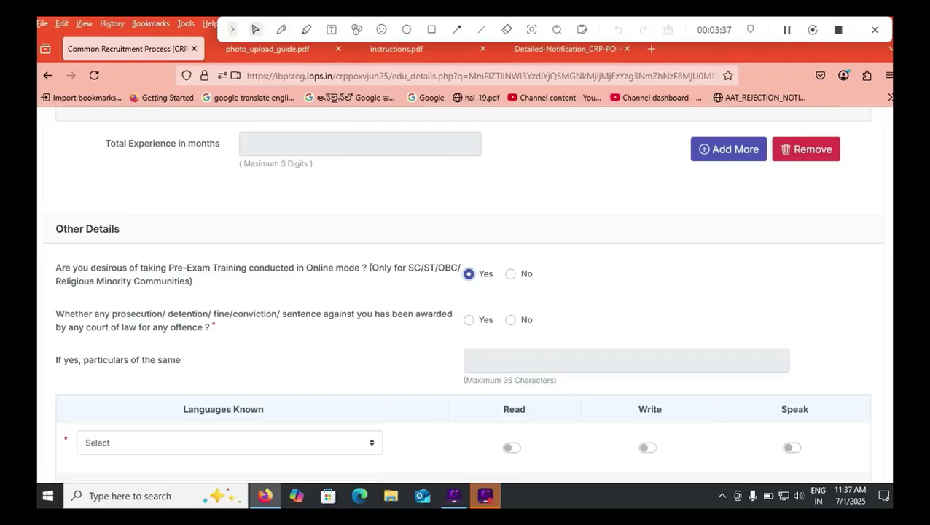
click(511, 319)
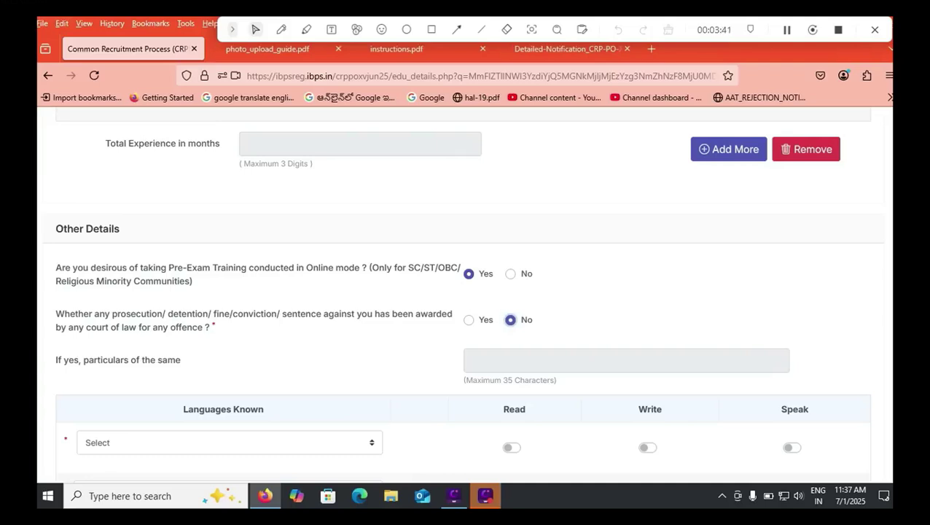
Set the first known language to English and turn on Read, Write and Speak for it.
scroll(465, 291, down, 2)
click(230, 289)
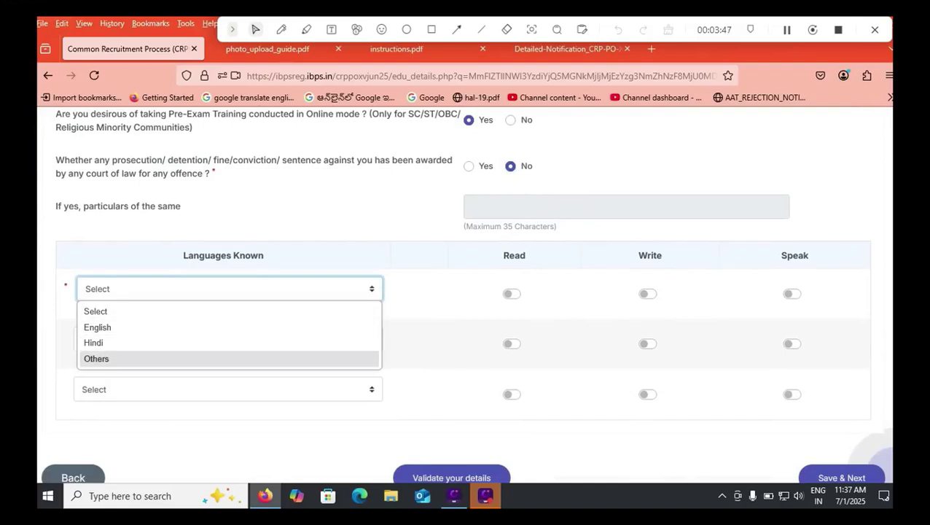
key(Up)
key(Up)
key(Return)
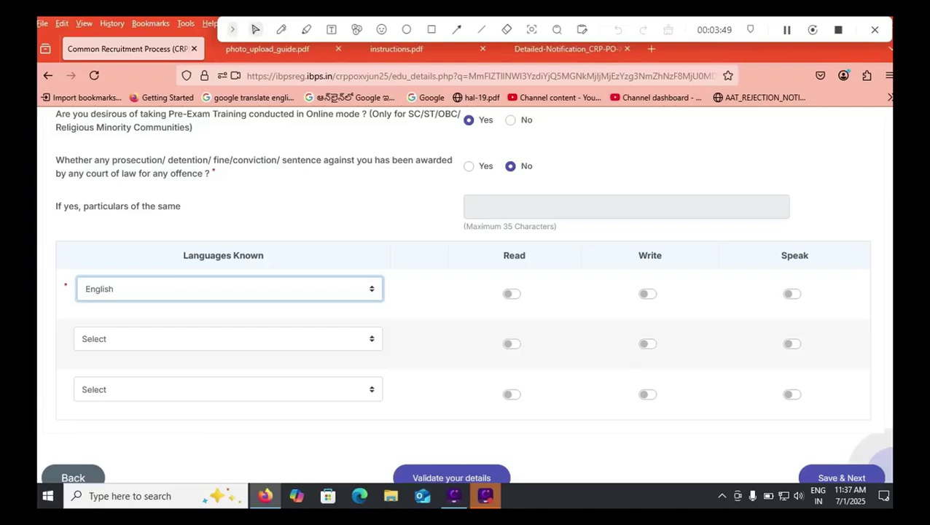
key(Tab)
key(space)
key(Tab)
key(space)
key(Tab)
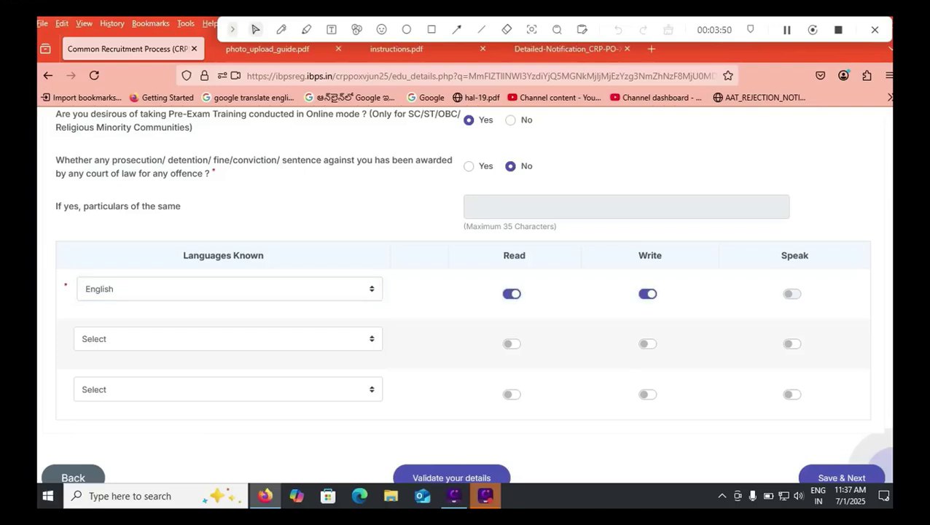
key(space)
Set the second known language to Others, name it TELUGU, and turn on Read, Write and Speak for it.
key(Tab)
key(space)
key(Down)
key(Down)
key(Down)
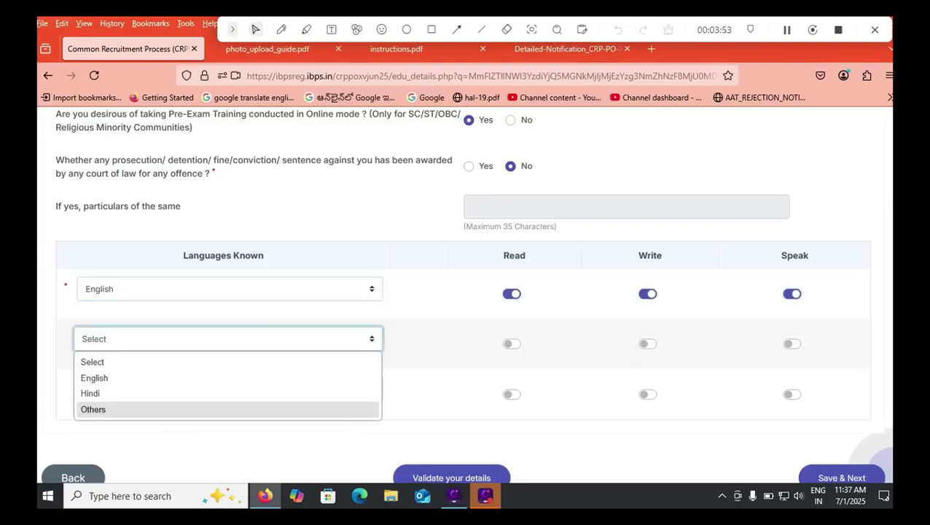
key(Return)
key(Tab)
text(TE)
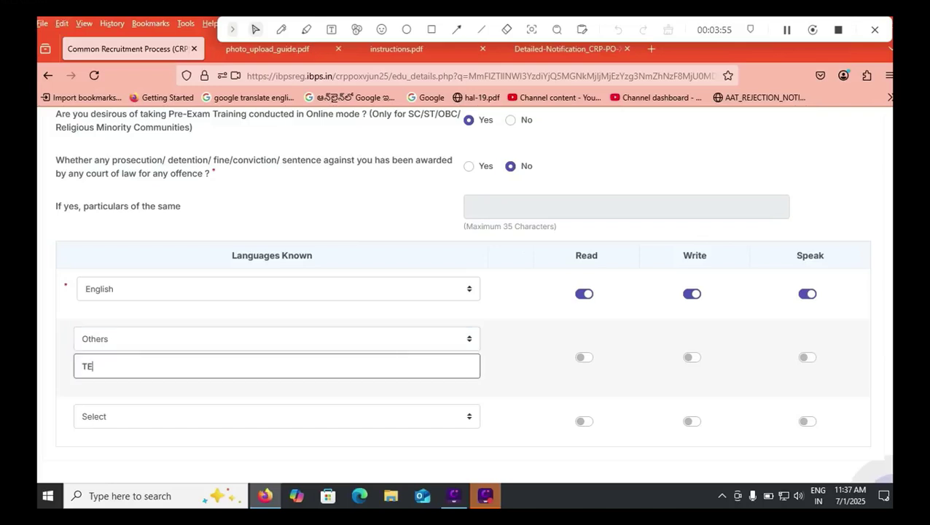
text(LUGU)
key(Tab)
key(space)
key(Tab)
key(space)
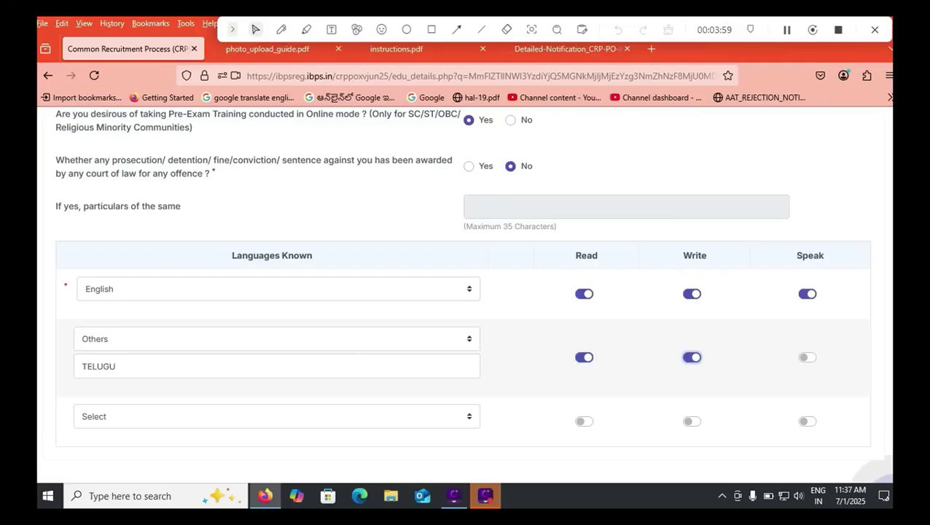
key(Tab)
key(space)
Turn on Speak for TELUGU, and set the third known language to Hindi with Read and Speak turned on.
key(Tab)
key(space)
key(Up)
key(Return)
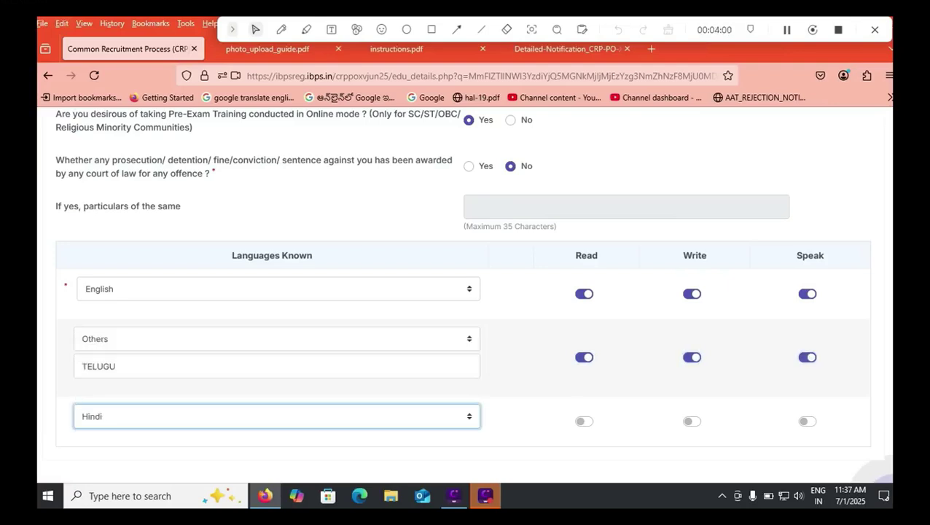
key(Tab)
key(space)
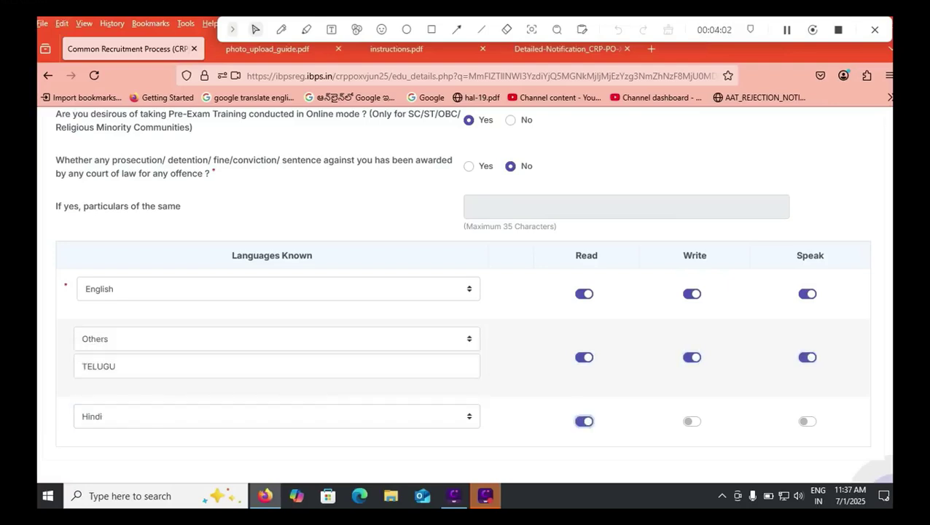
key(Tab)
key(Tab)
key(space)
Try to save the page, and set the computer knowledge details to Studied in High School/College/Institute with Computer as a Subject.
scroll(467, 292, down, 2)
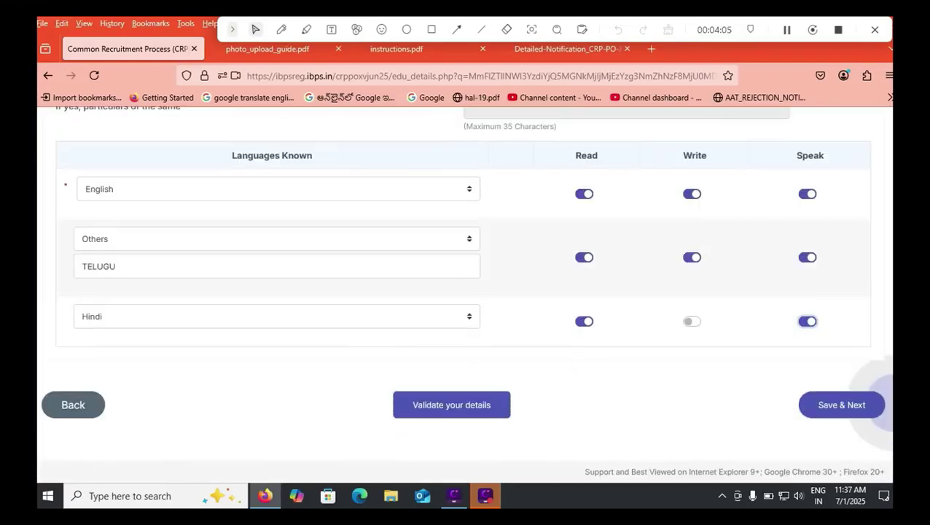
click(867, 404)
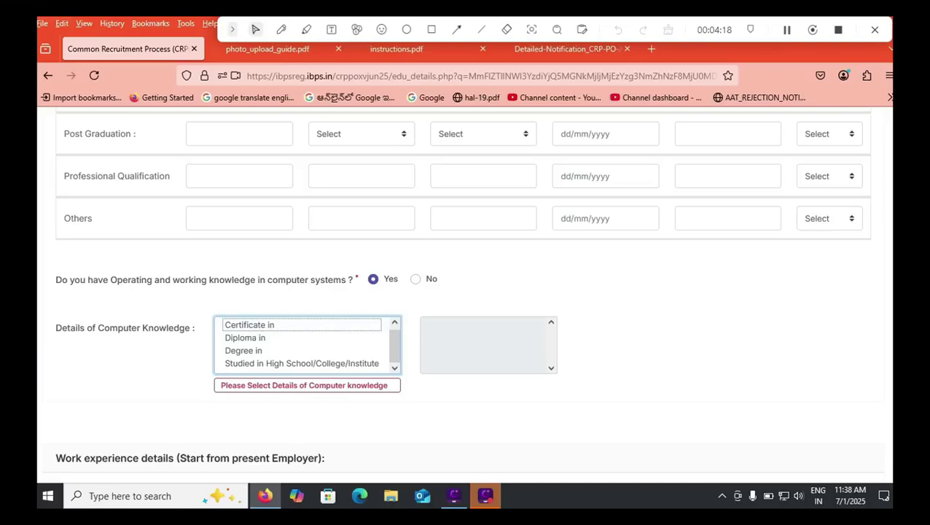
click(301, 363)
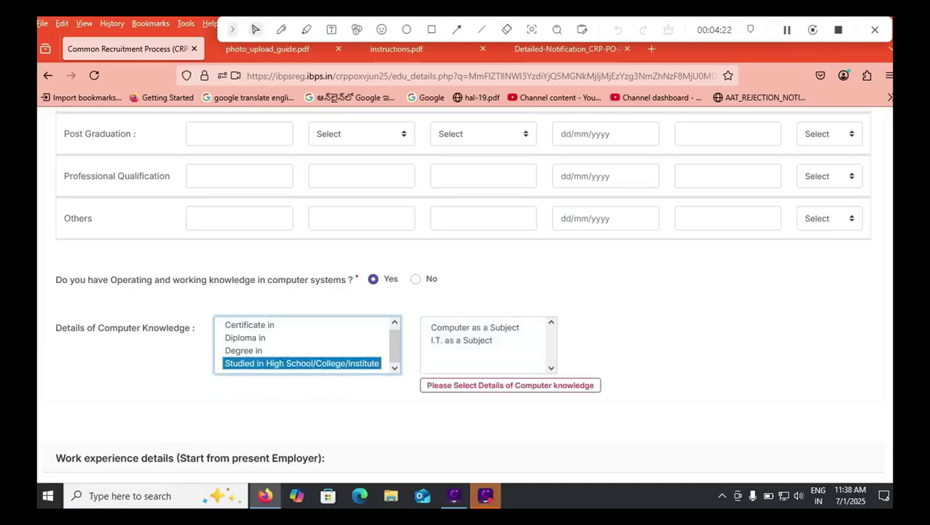
click(475, 328)
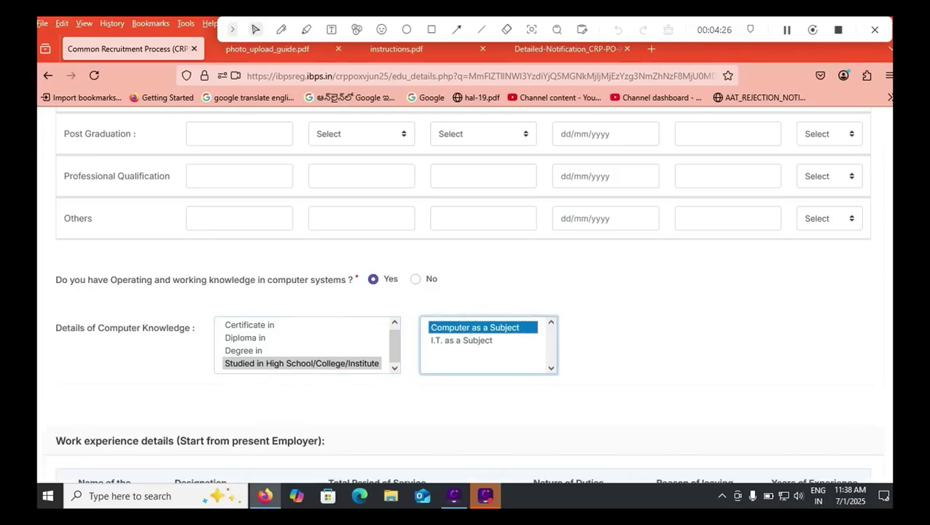
Validate the qualification, experience and language details and proceed to the bank preferences.
scroll(465, 291, down, 10)
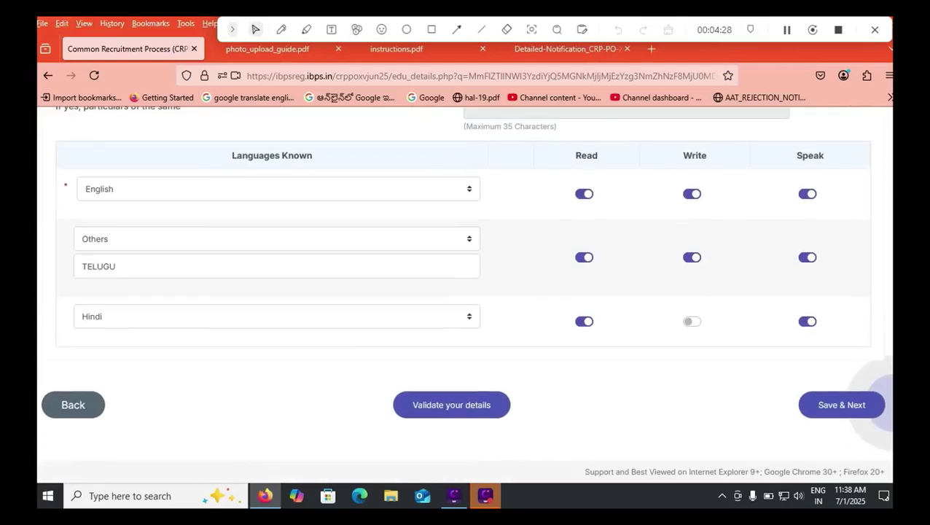
click(451, 404)
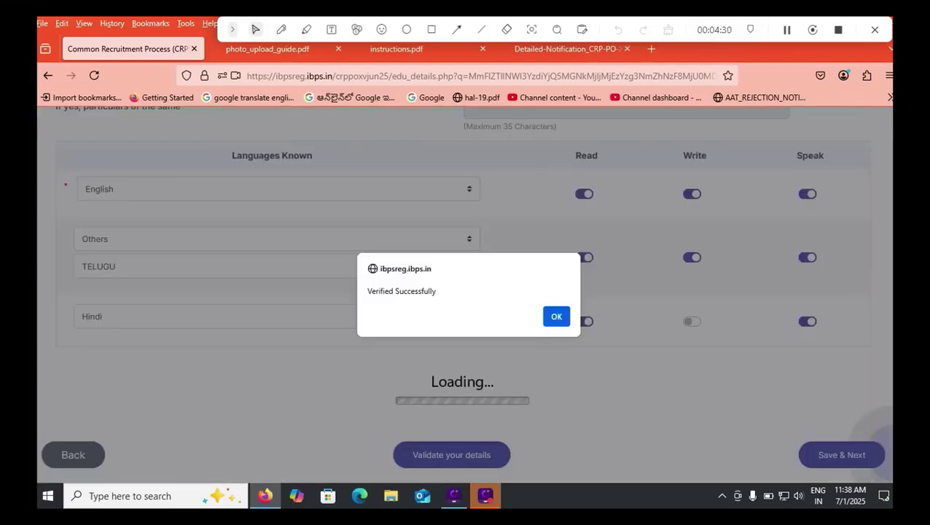
key(Return)
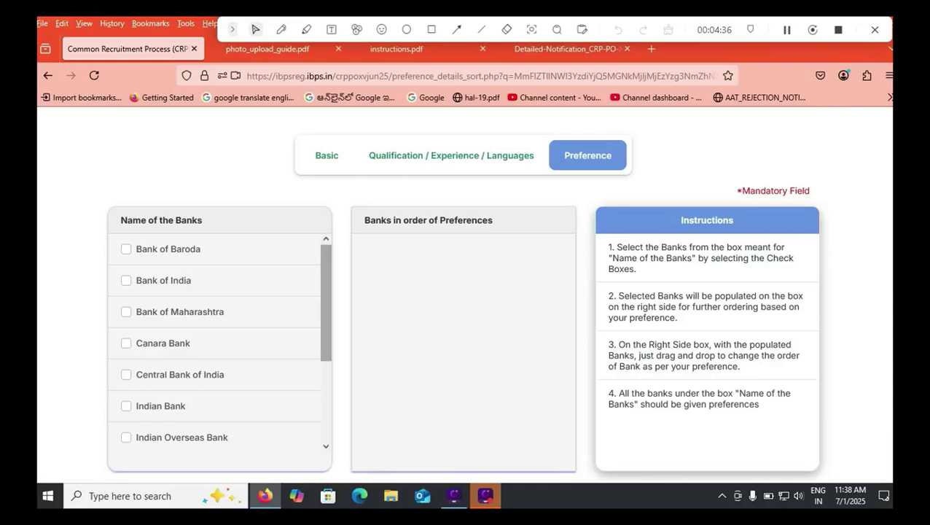
Select Union Bank of India, Indian Bank, Indian Overseas Bank, Punjab National Bank, Punjab & Sind Bank and UCO Bank, in that order.
scroll(326, 306, down, 3)
scroll(219, 342, down, 1)
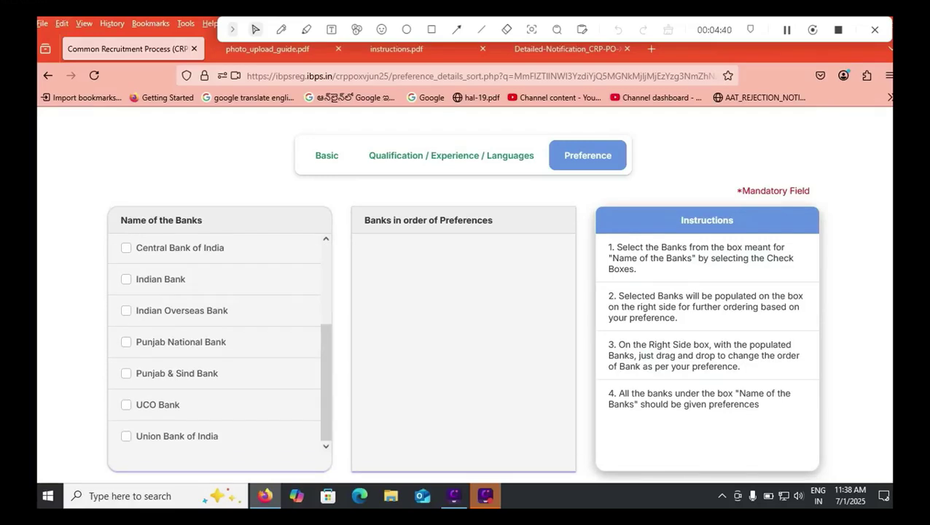
click(126, 436)
click(126, 279)
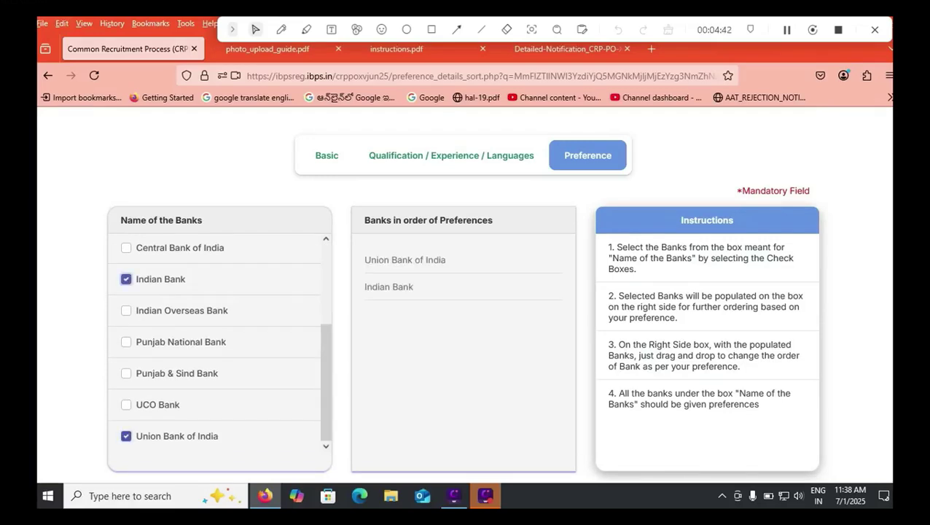
click(126, 311)
click(126, 342)
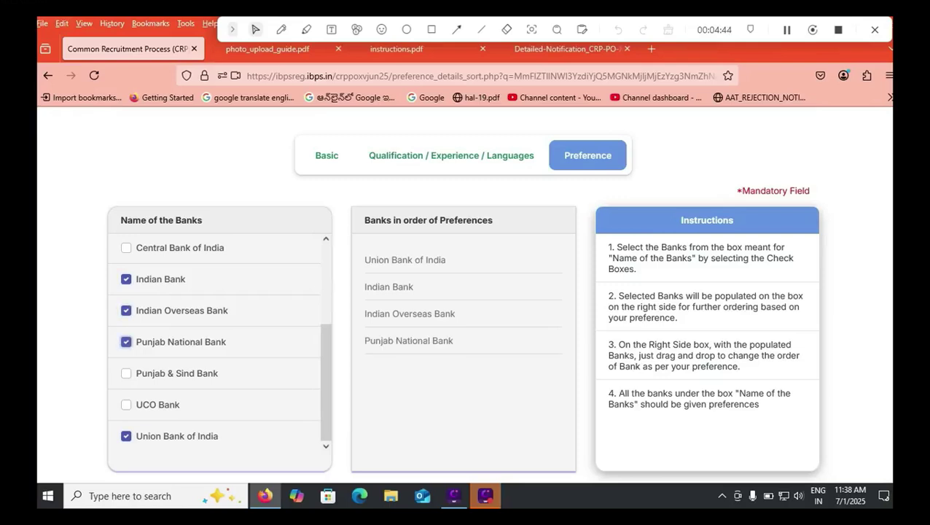
click(126, 373)
click(126, 404)
Add Canara Bank, Bank of Maharashtra, Central Bank of India, Bank of India and Bank of Baroda to the preferences, in that order.
scroll(219, 342, up, 4)
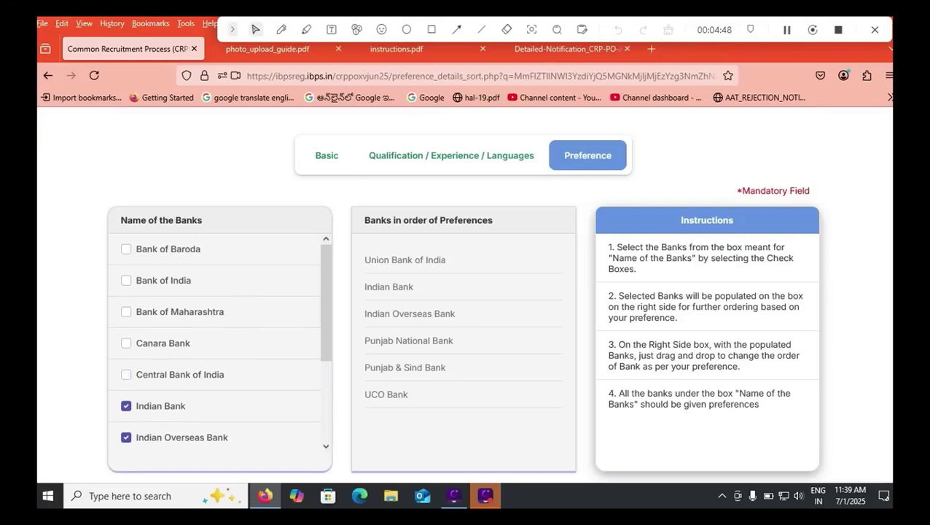
click(126, 343)
click(126, 312)
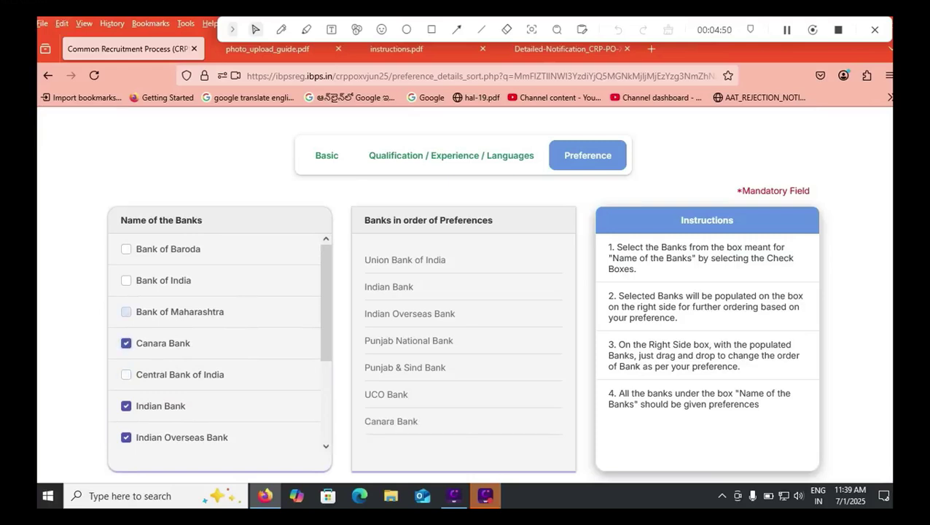
click(126, 374)
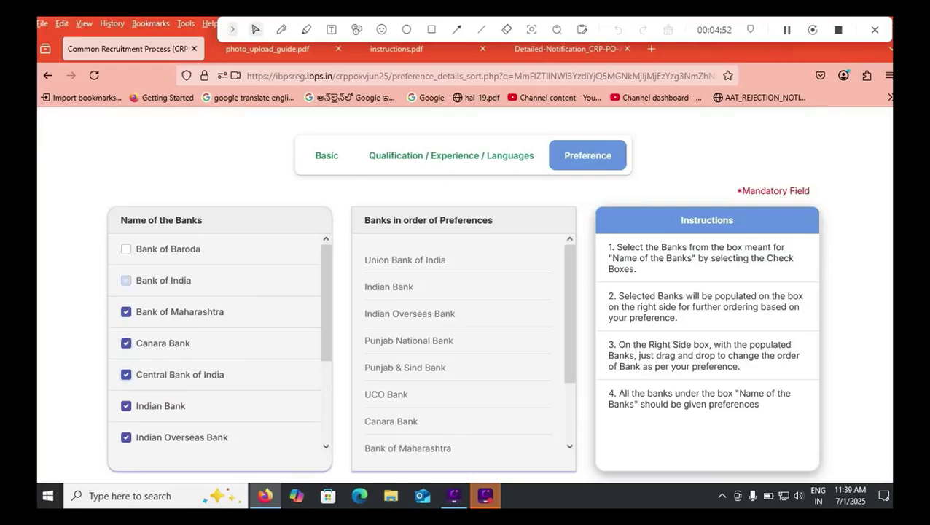
click(126, 280)
click(127, 248)
Reorder the bank preferences with Union Bank of India first and UCO Bank fourth, directly after Indian Overseas Bank.
drag(405, 260, 404, 340)
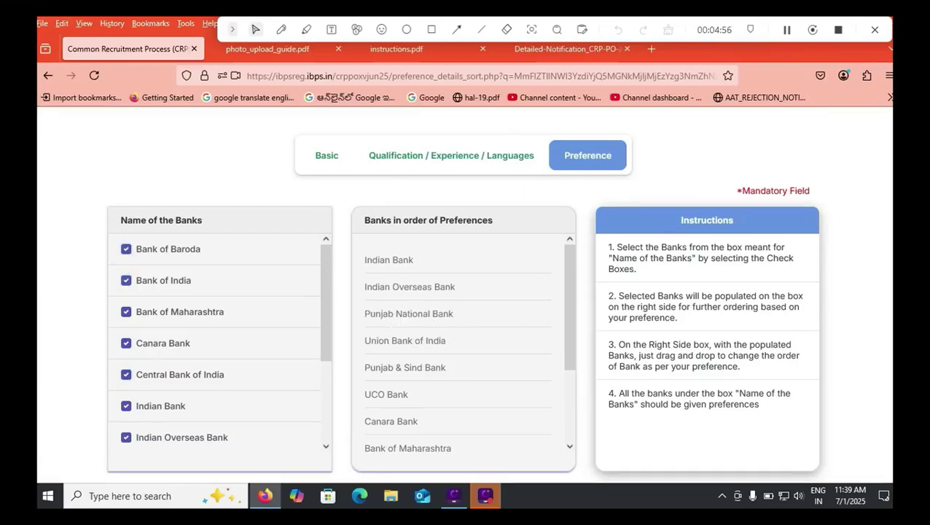
drag(386, 393, 386, 314)
drag(405, 367, 405, 259)
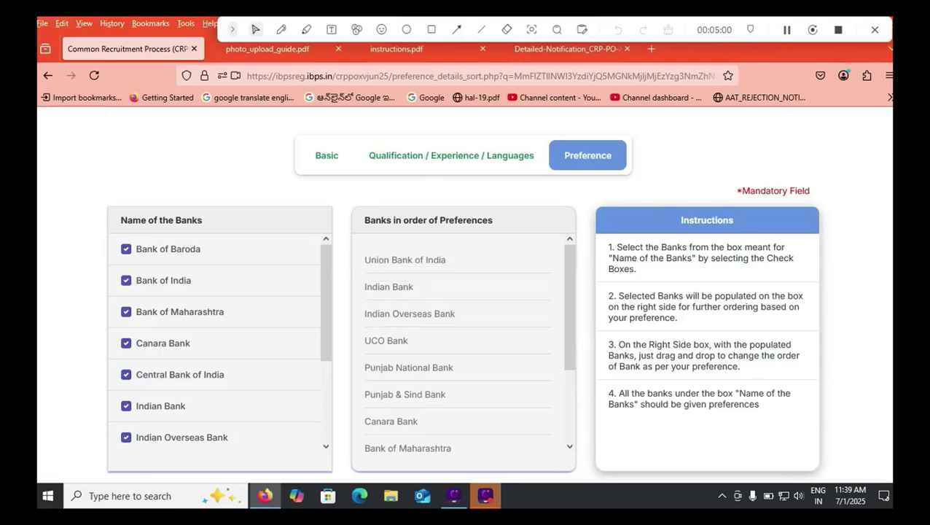
scroll(459, 342, down, 3)
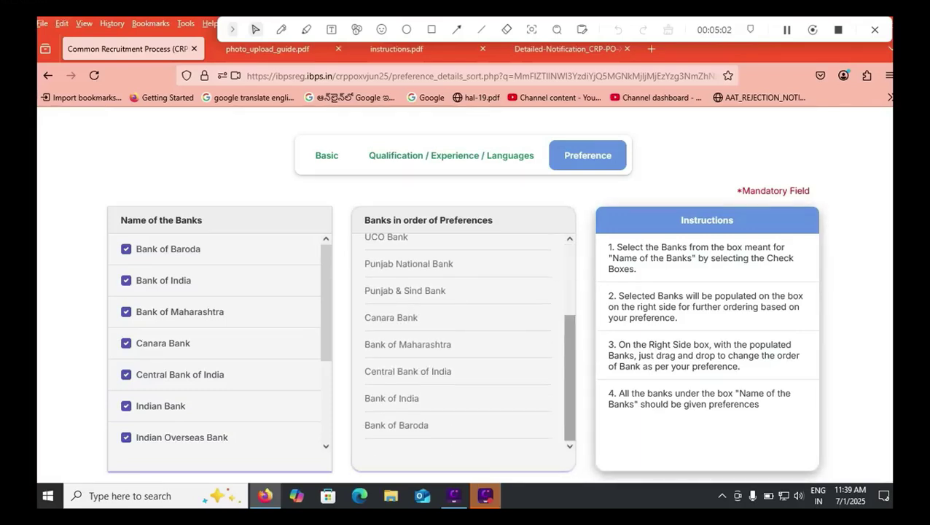
scroll(459, 343, up, 3)
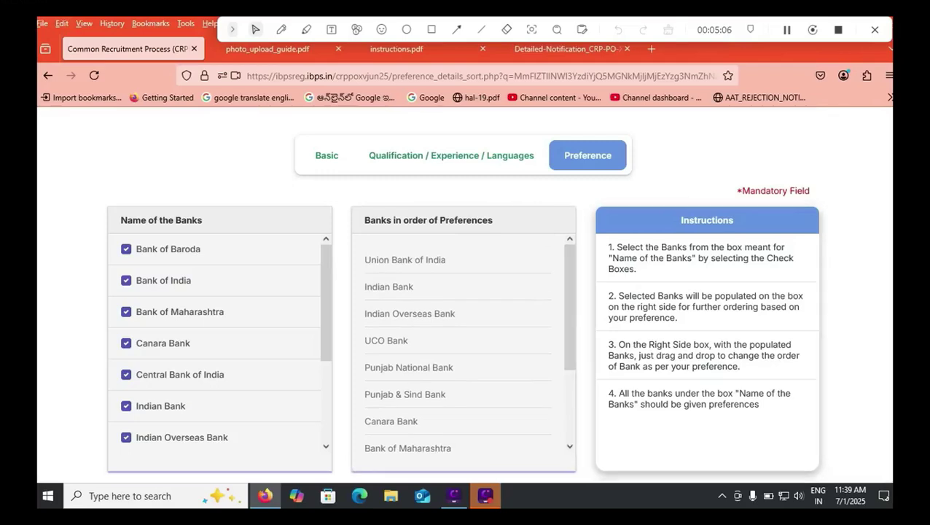
Validate the bank preferences and proceed to the application preview.
scroll(875, 412, down, 3)
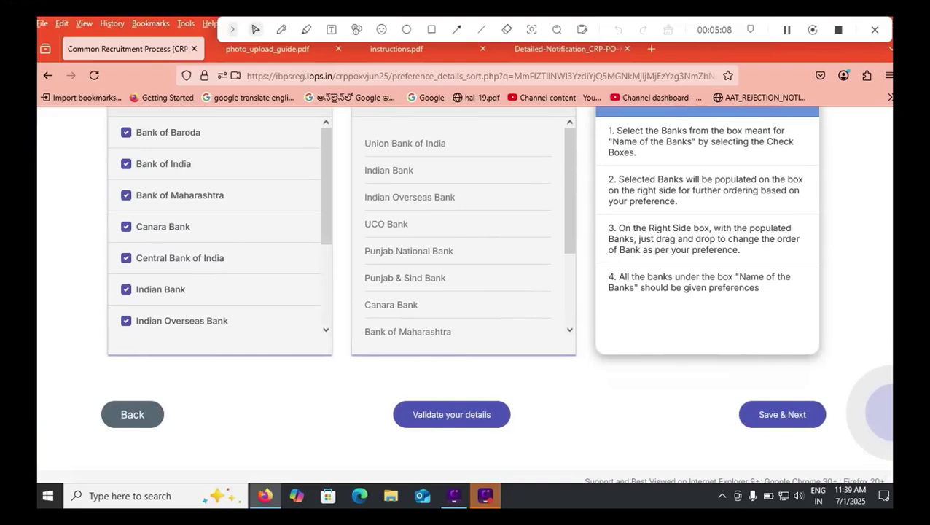
click(399, 414)
key(Return)
key(Return)
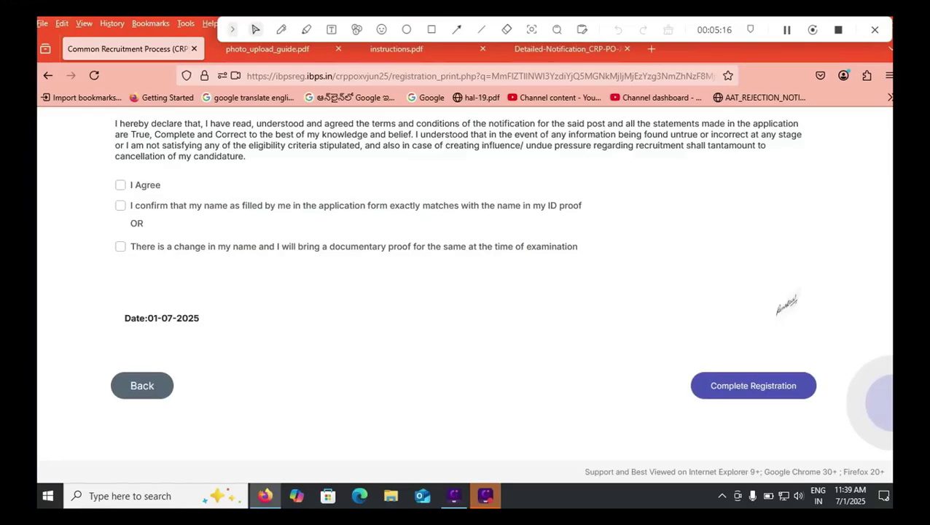
key(r)
drag(99, 371, 191, 406)
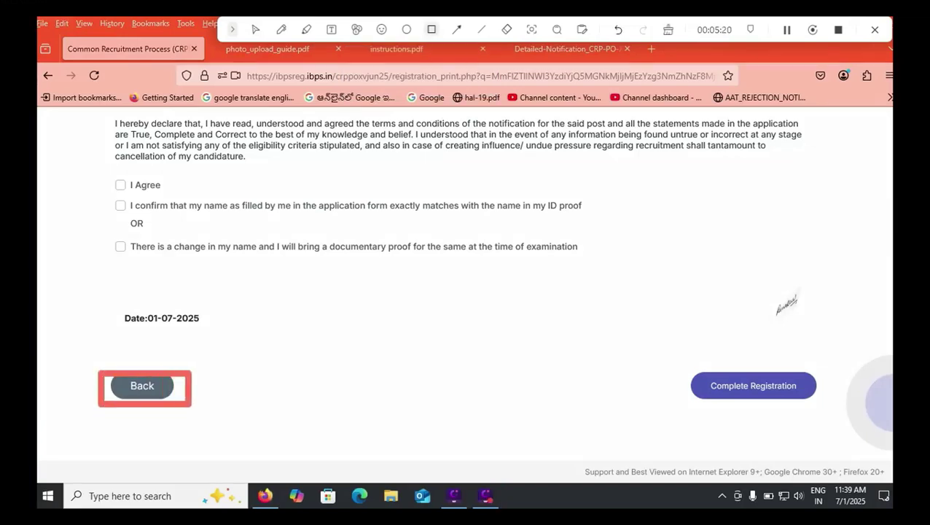
click(255, 29)
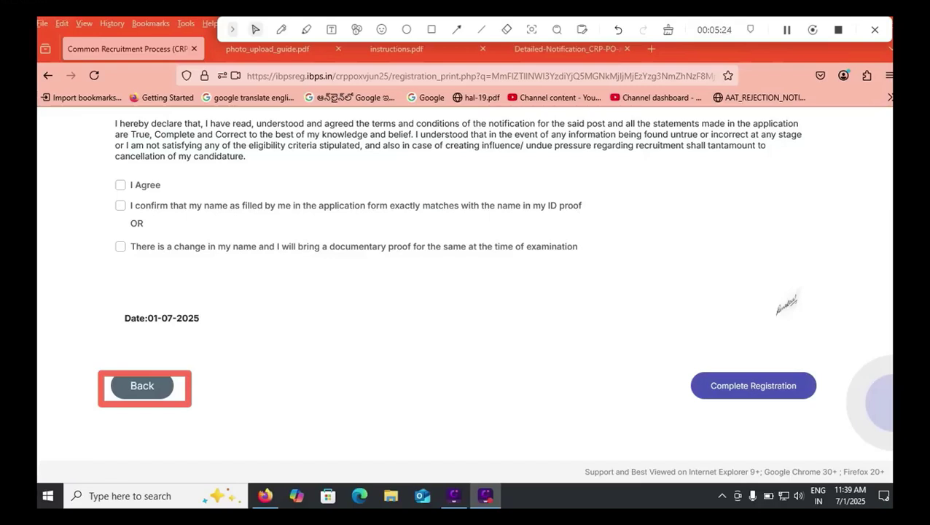
Agree to the declaration, confirm that the name matches the ID proof, and complete the registration.
click(121, 184)
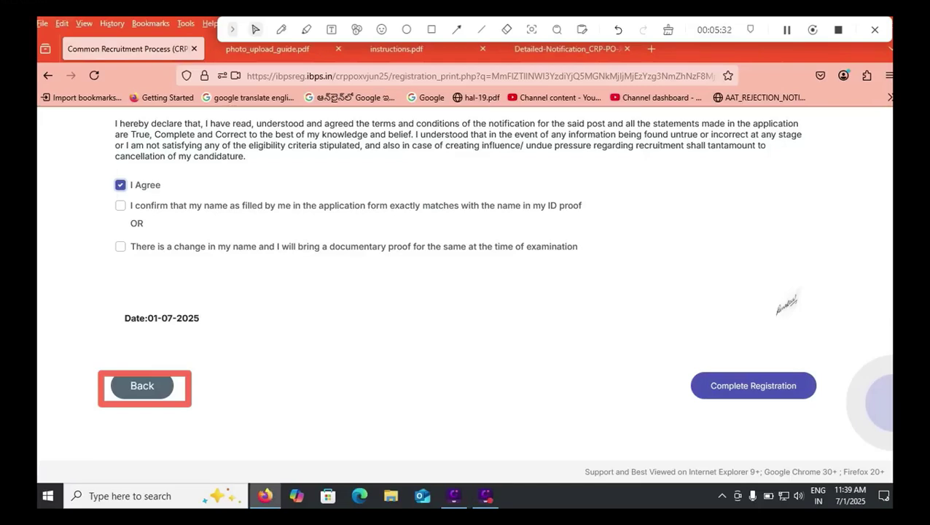
click(120, 205)
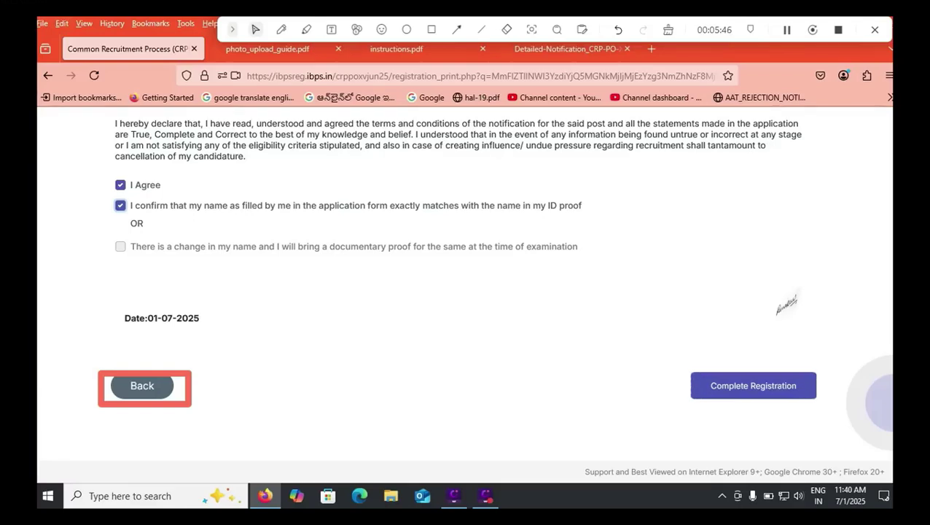
click(753, 385)
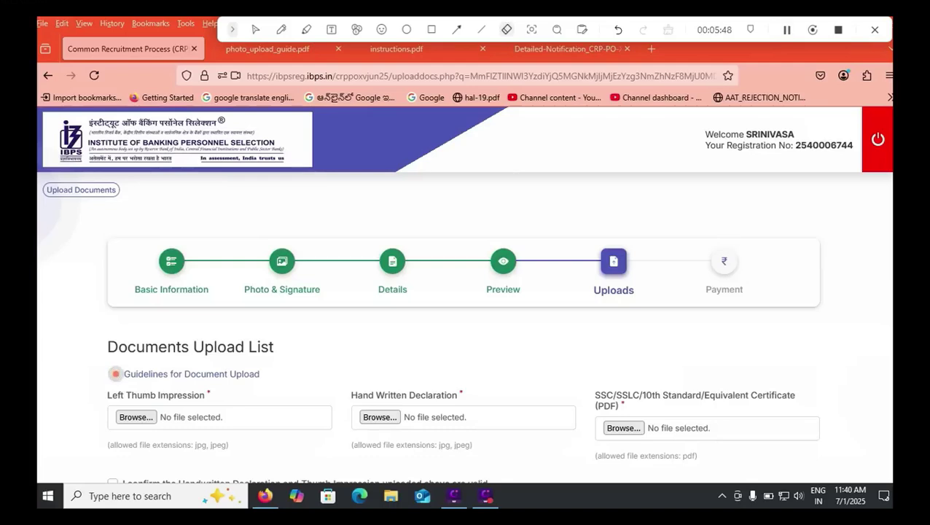
Confirm that the handwritten declaration and thumb impression are valid, and answer No to connecting to Digilocker.
scroll(465, 292, down, 1)
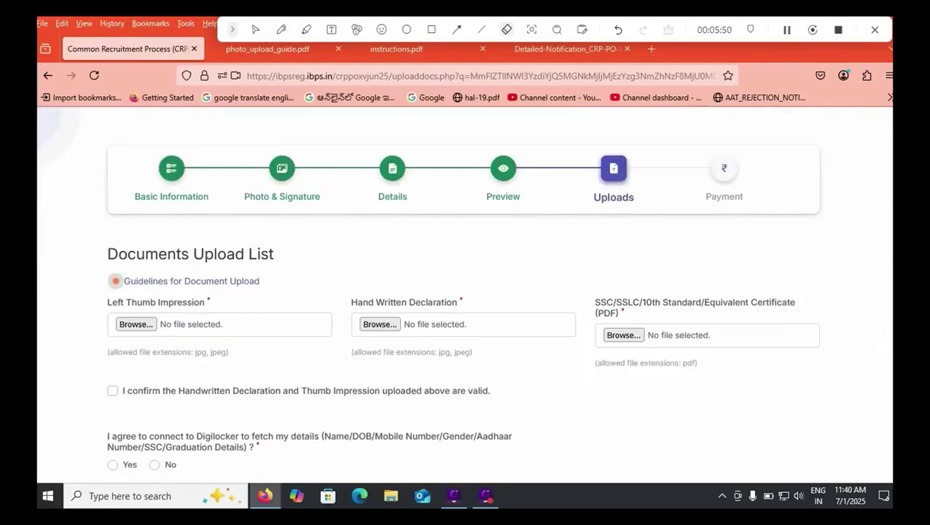
key(Escape)
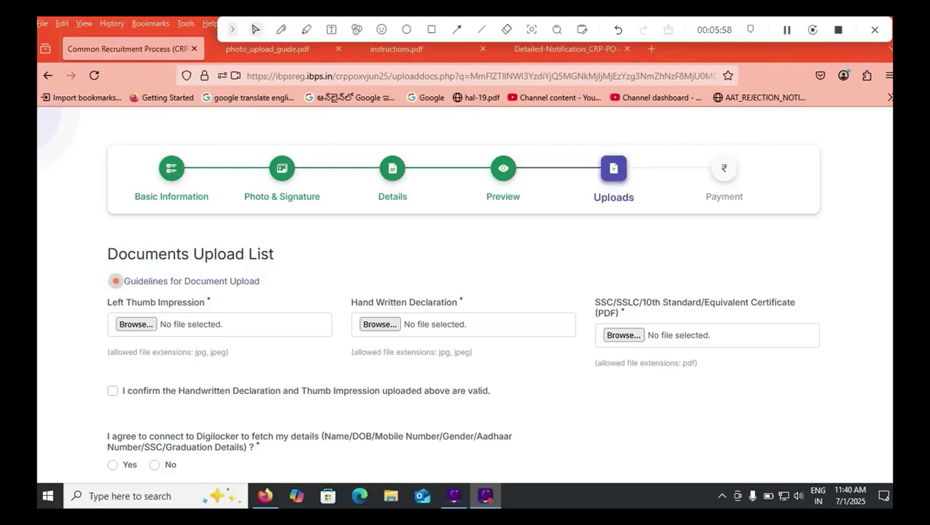
scroll(465, 306, down, 2)
scroll(464, 291, down, 2)
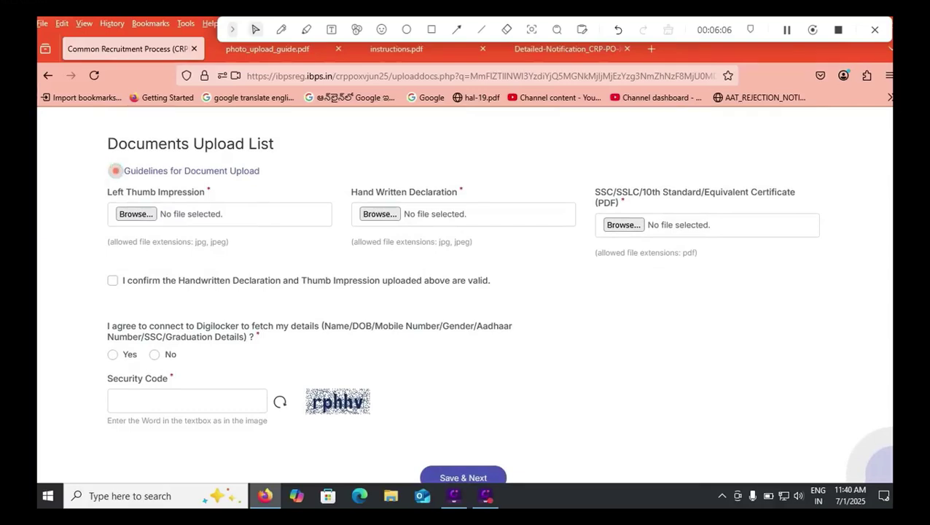
click(112, 280)
click(113, 354)
click(549, 317)
click(153, 355)
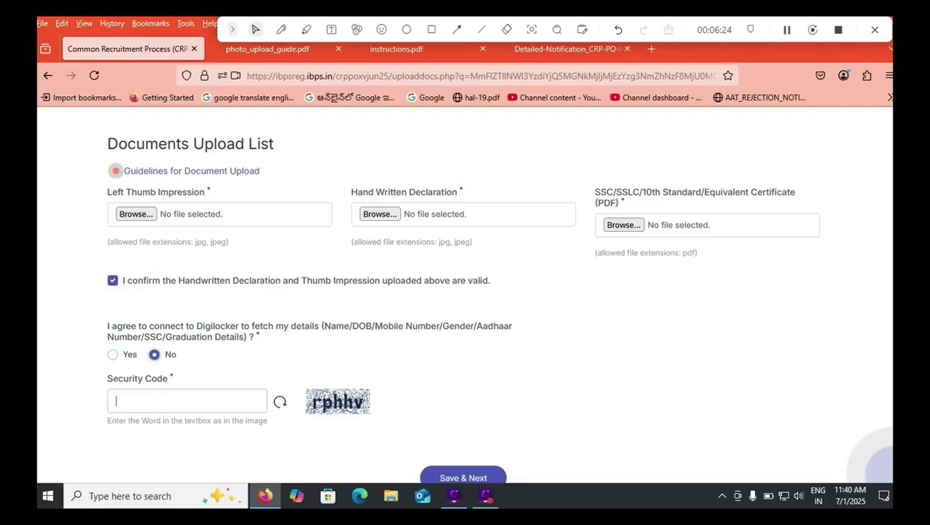
click(208, 401)
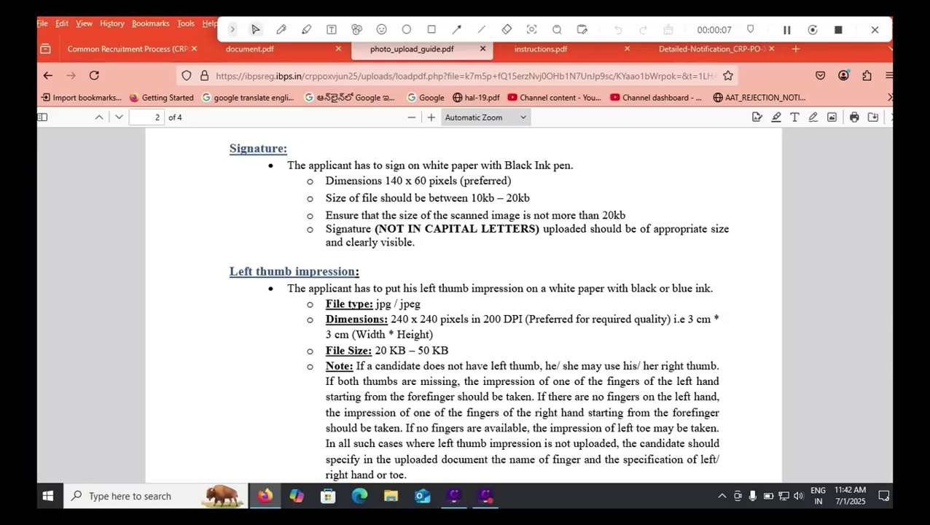
Examine the left thumb impression and hand-written declaration image requirements in photo_upload_guide.pdf.
drag(392, 304, 419, 304)
scroll(474, 303, down, 5)
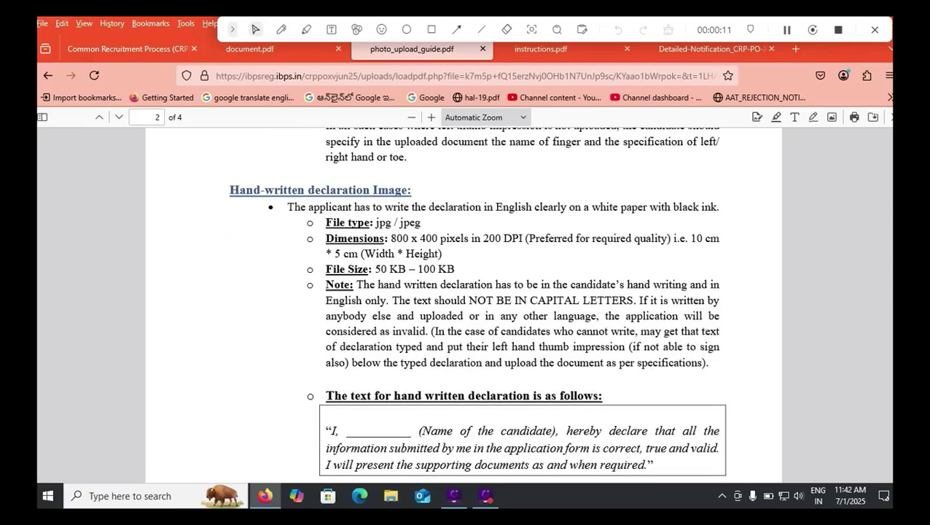
scroll(464, 303, down, 1)
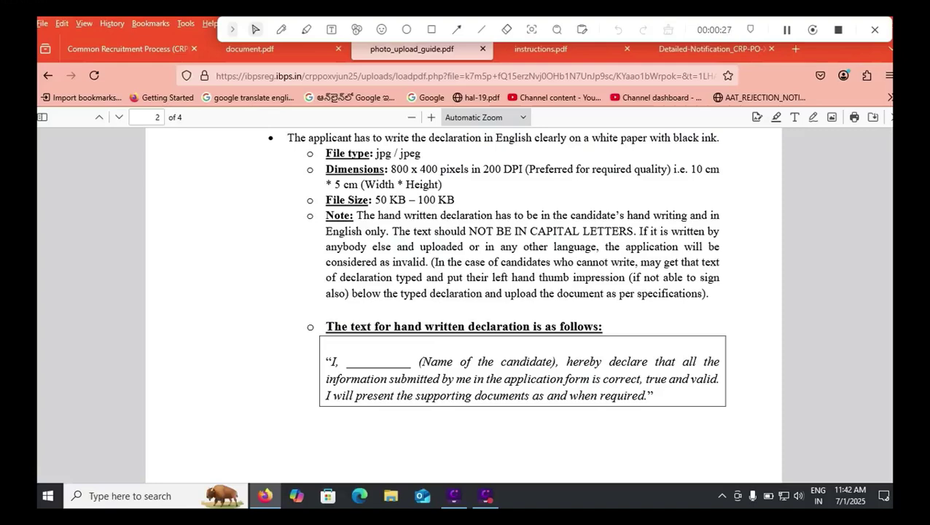
scroll(465, 306, up, 2)
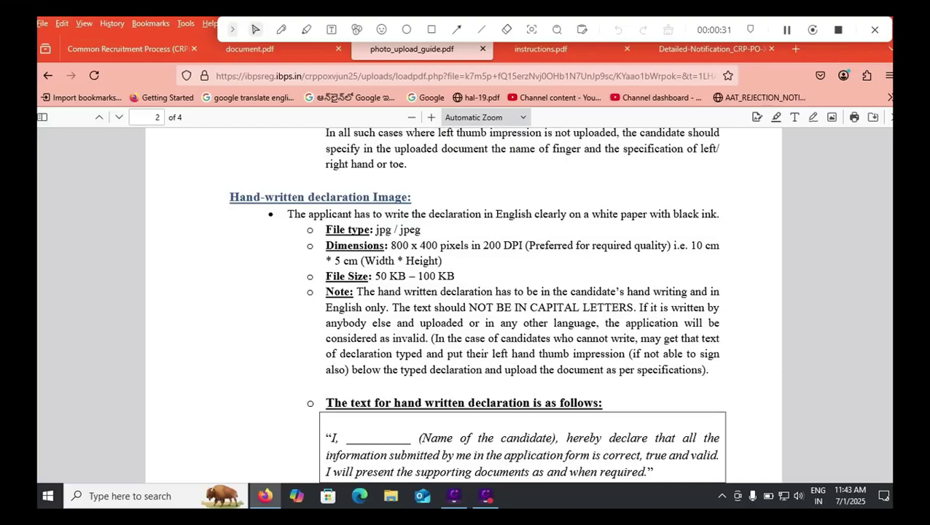
drag(436, 261, 373, 277)
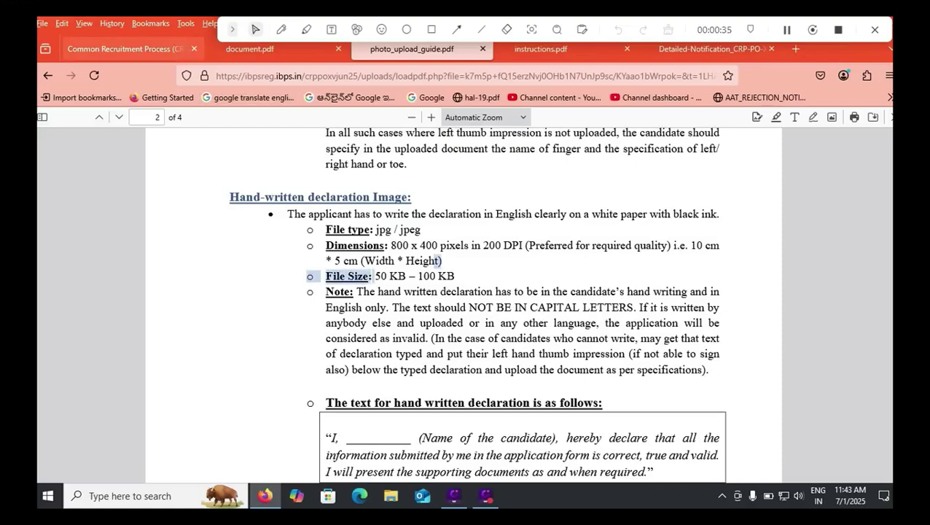
Return to the application's payment page, choose BillDesk as the payment gateway, enter the security code shown in the image, and submit.
click(139, 49)
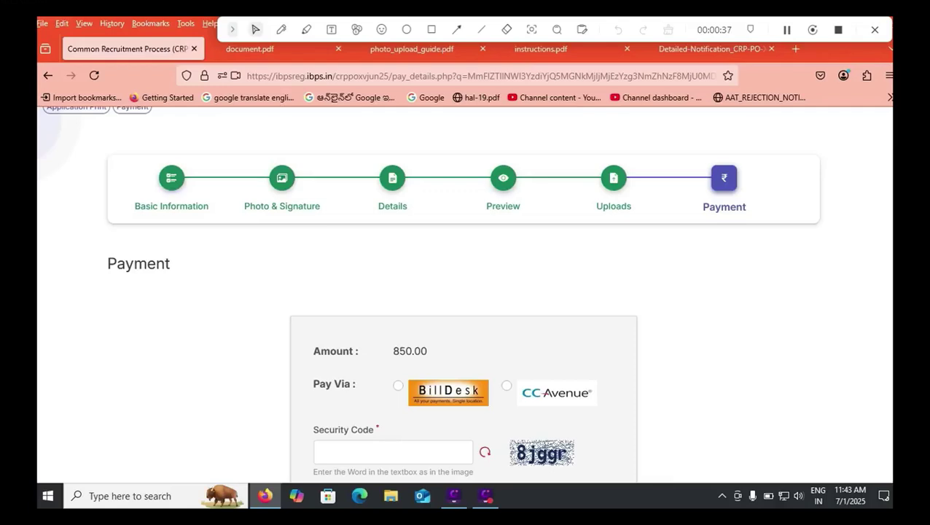
scroll(465, 291, down, 2)
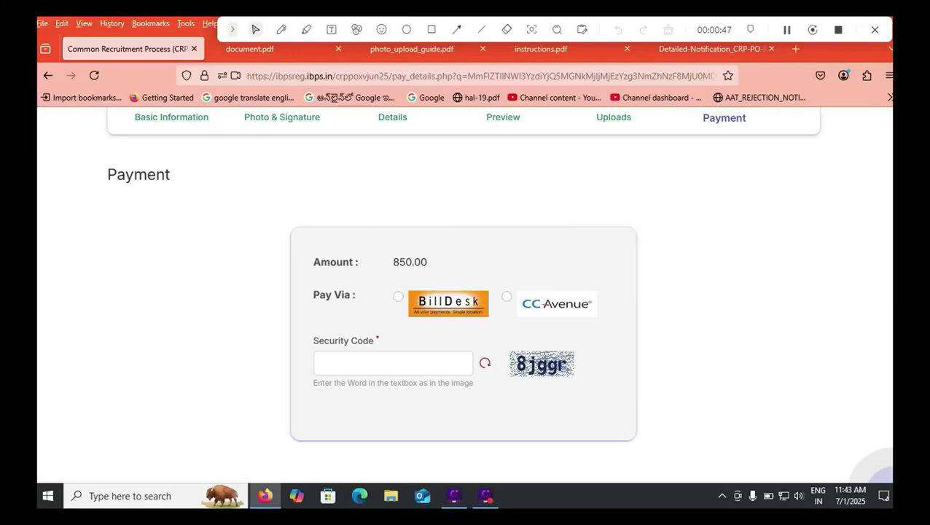
click(398, 296)
click(393, 362)
text(8)
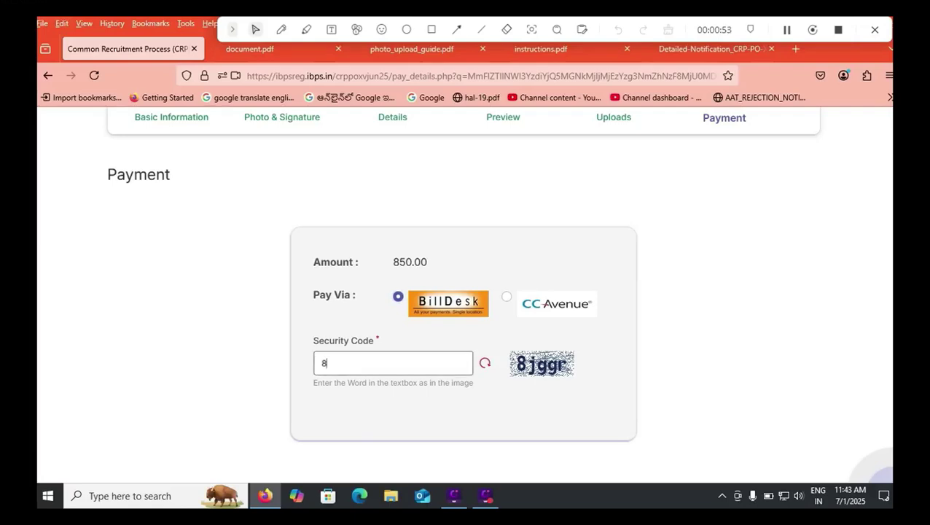
text(jggr)
scroll(465, 292, down, 1)
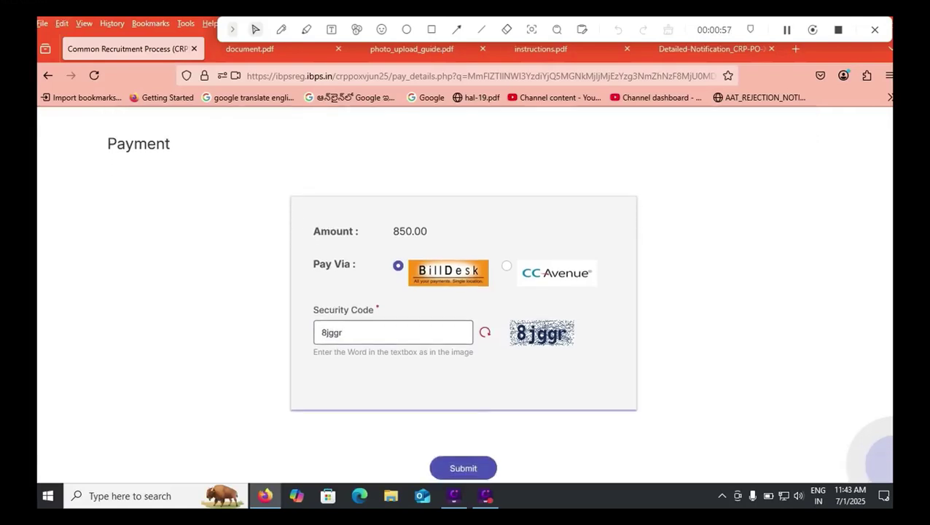
key(Return)
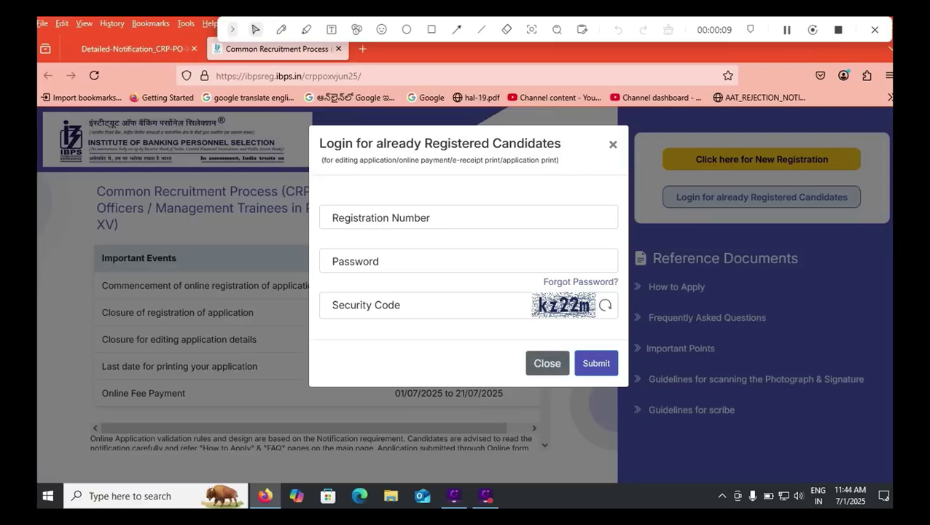
Dismiss the registered-candidate login form and review the Important Events table, highlighting the last date for printing the application.
click(548, 363)
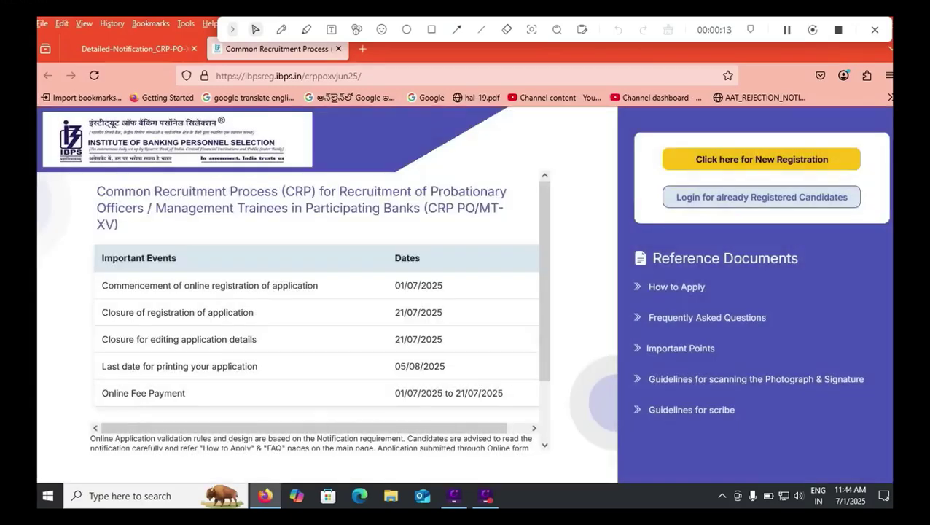
drag(445, 366, 394, 366)
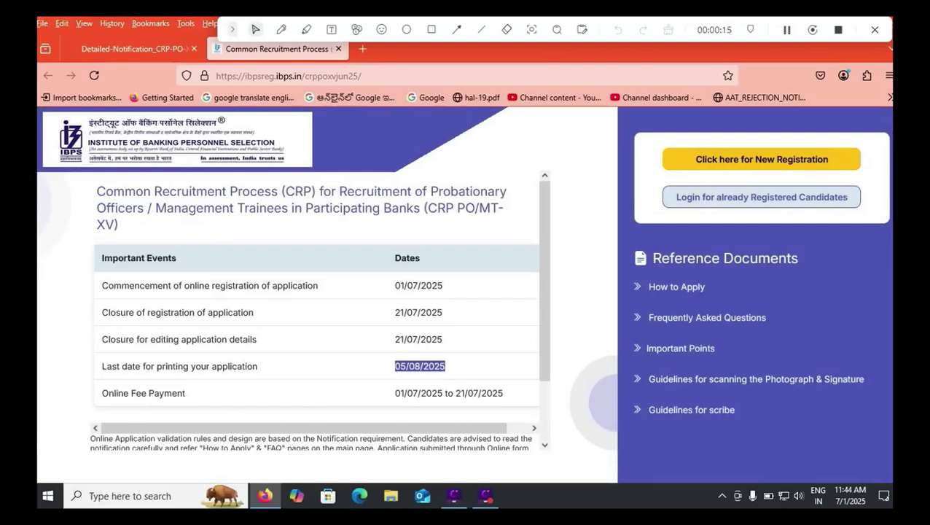
scroll(320, 309, down, 2)
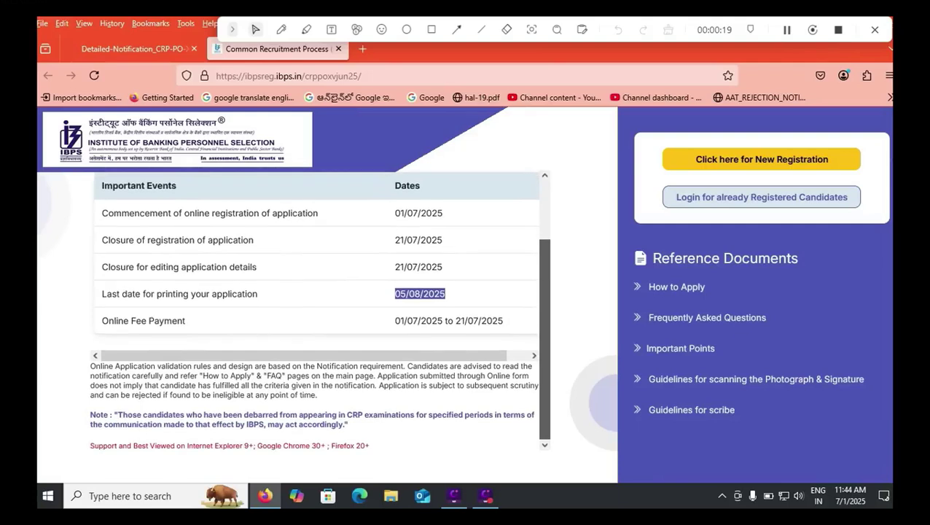
scroll(320, 309, up, 2)
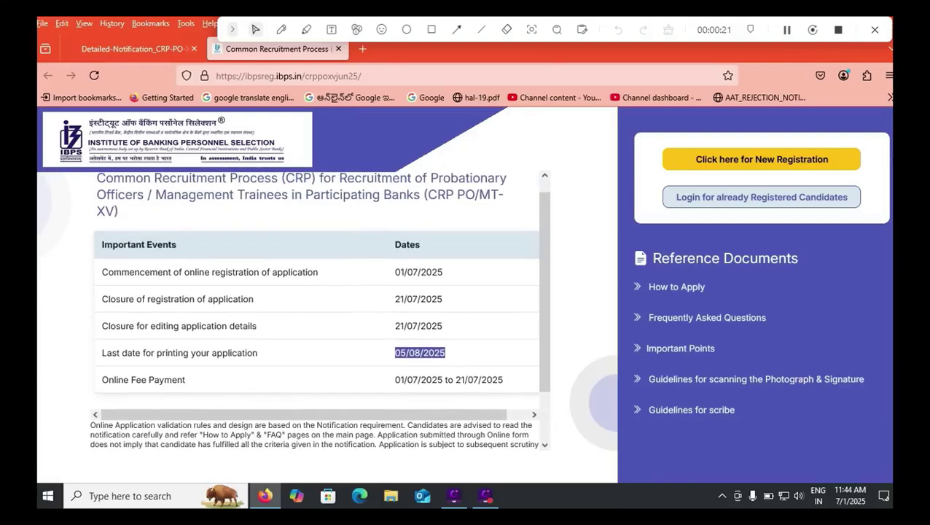